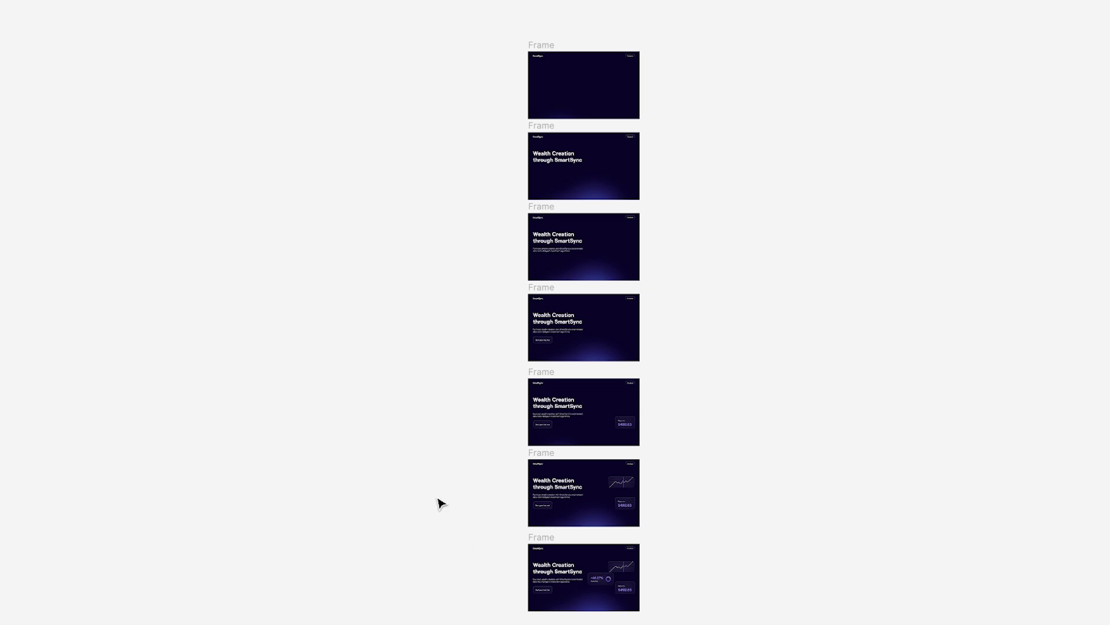
Rename the hero frame's layers to navbar, description, button, returns, revenue-gif, bar-gif, top-element and bottom-element
scroll(437, 501, "left", 5)
scroll(312, 482, "up", 8)
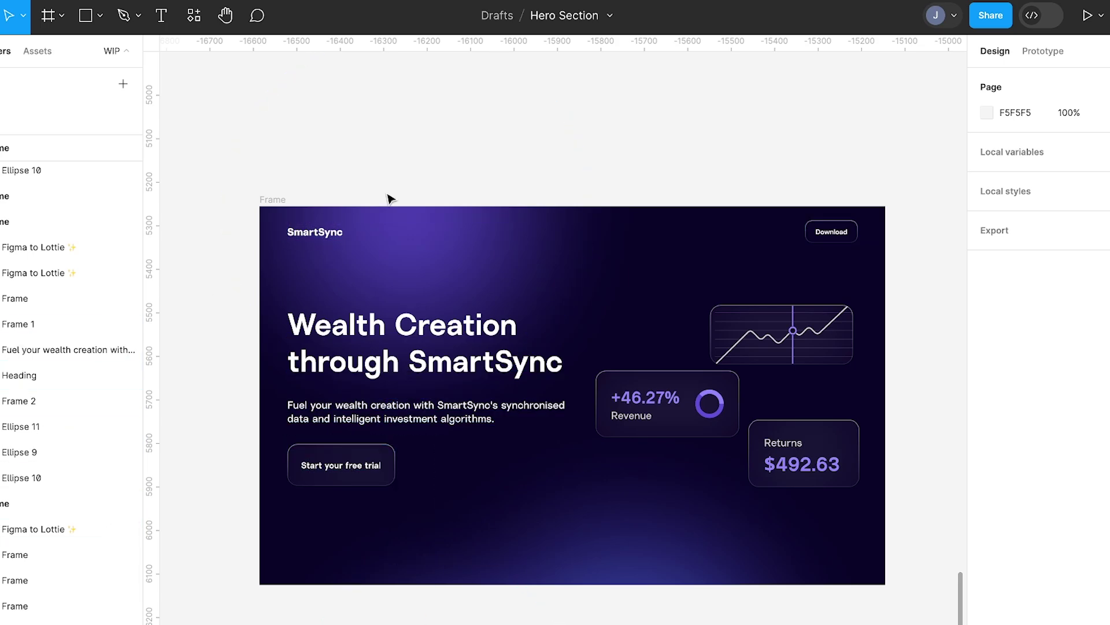
left_click(351, 233)
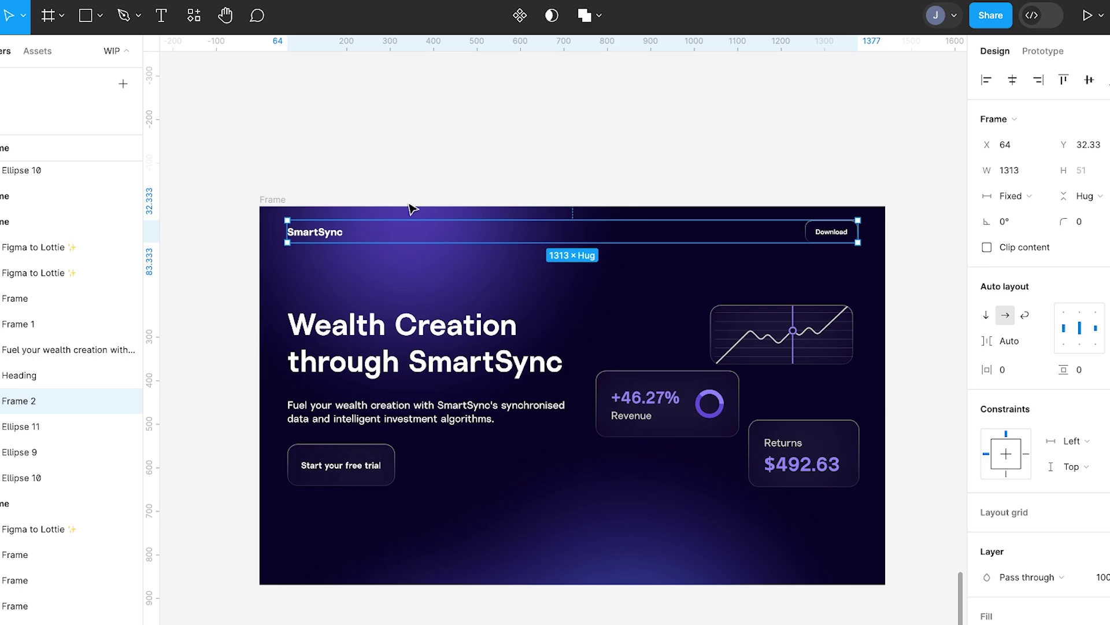
double_click(38, 274)
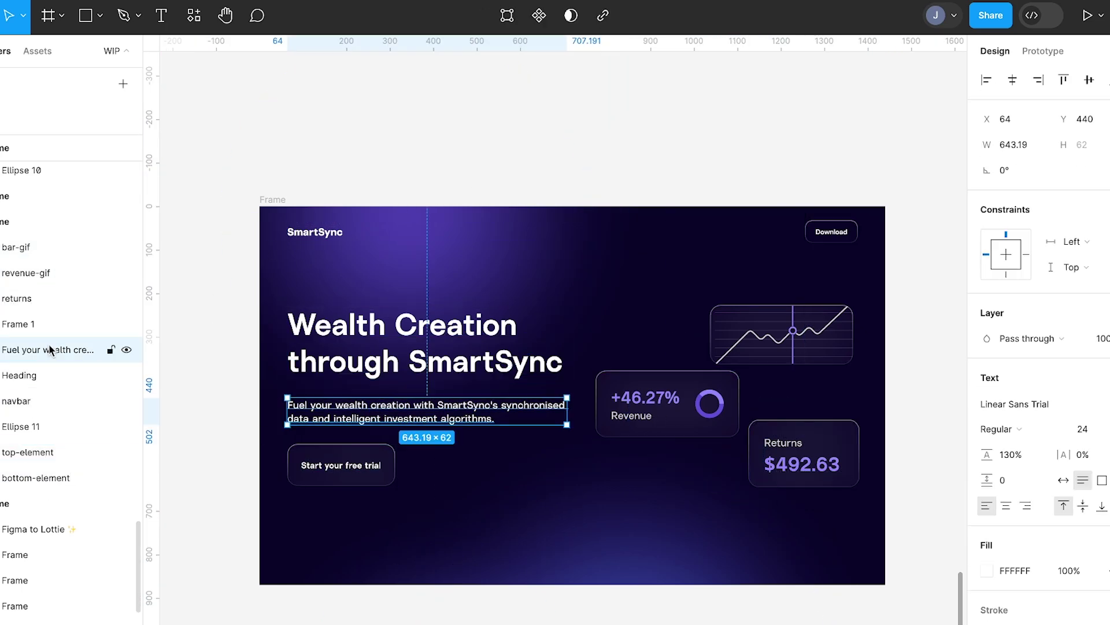
double_click(50, 349)
type("des")
type("cription")
key("Return")
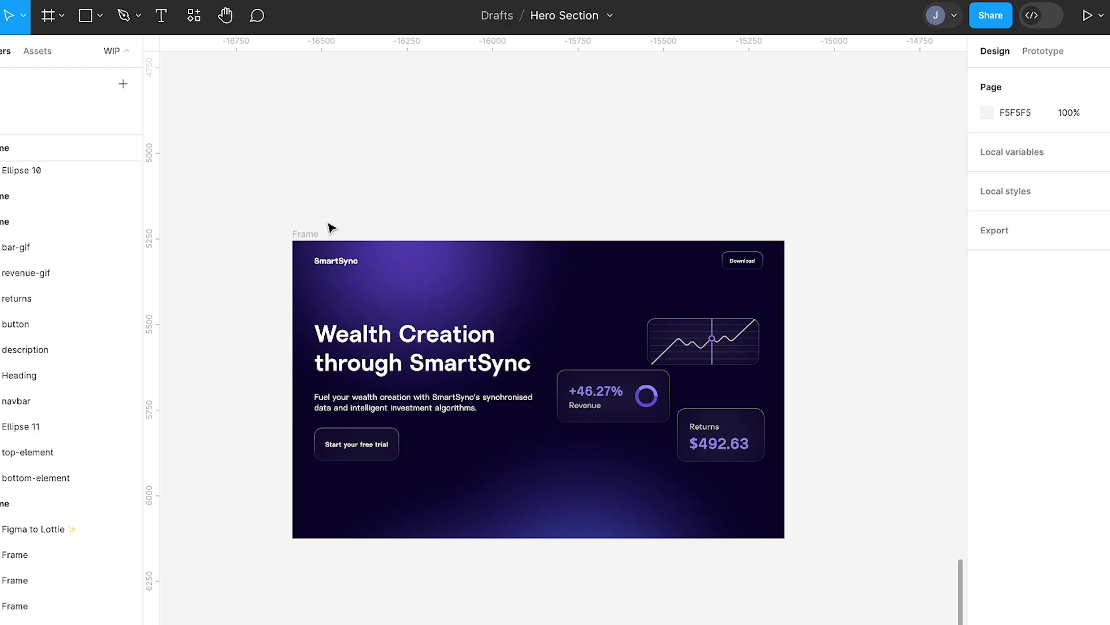
Duplicate the 1440 × 870 hero frame directly above the original
left_click(300, 235)
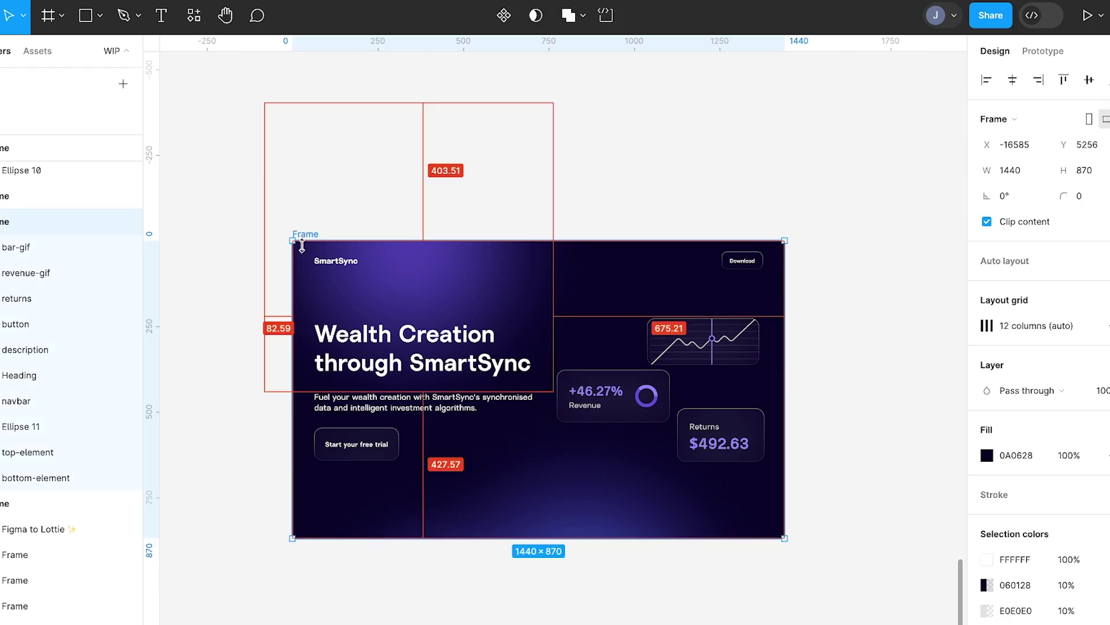
left_click_drag(301, 238, 319, 166, "alt")
left_click(243, 407)
Set the opacity of the blue glow ellipse at the bottom of the duplicated frame to 0%
scroll(625, 324, "up", 3)
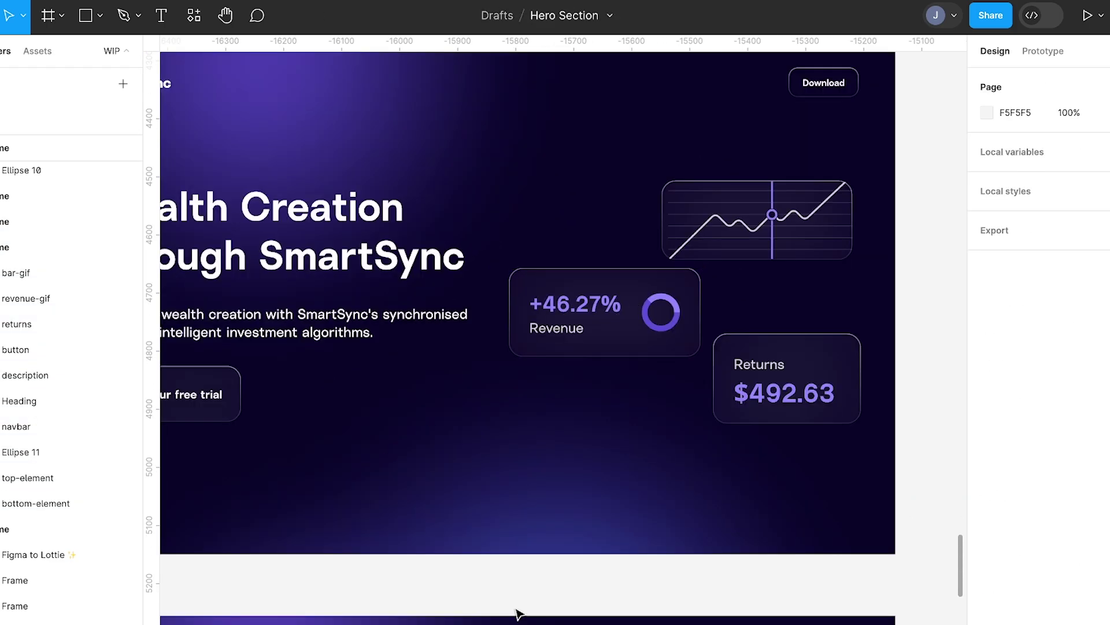
scroll(523, 570, "down", 5)
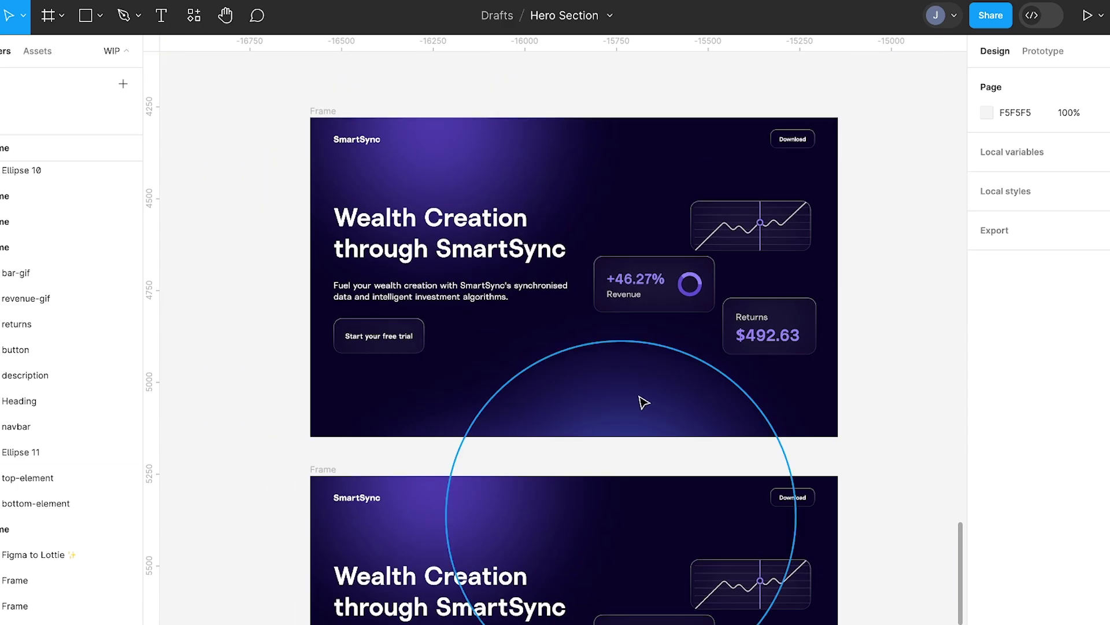
left_click(641, 401)
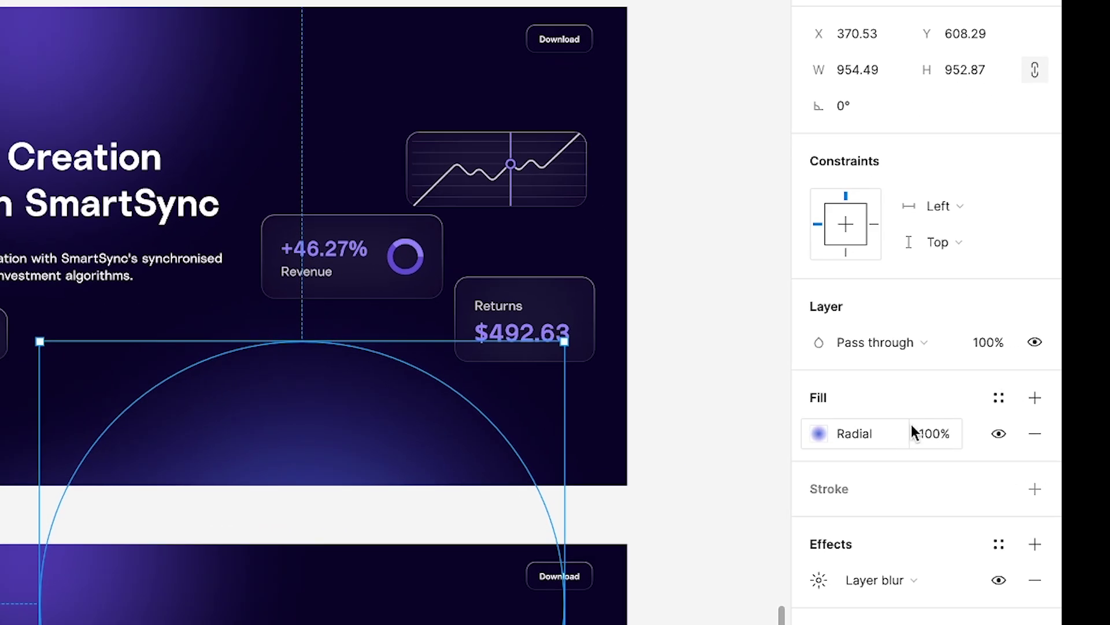
left_click(975, 419)
type("0")
key("Return")
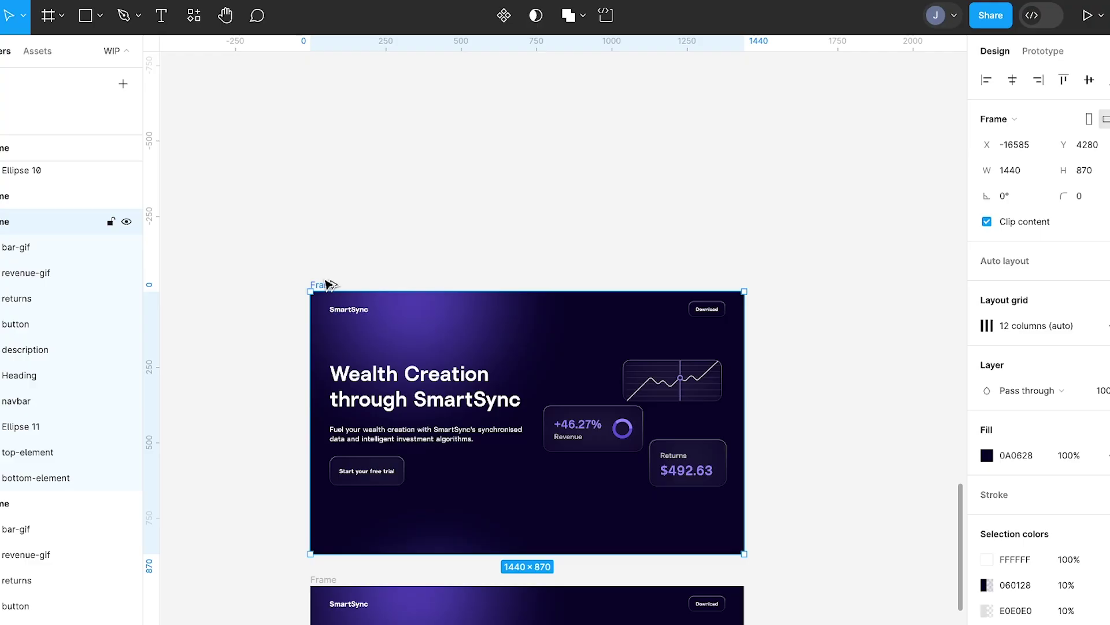
Duplicate the frame with the hidden bottom glow above itself
scroll(327, 283, "down", 3)
scroll(326, 283, "up", 3)
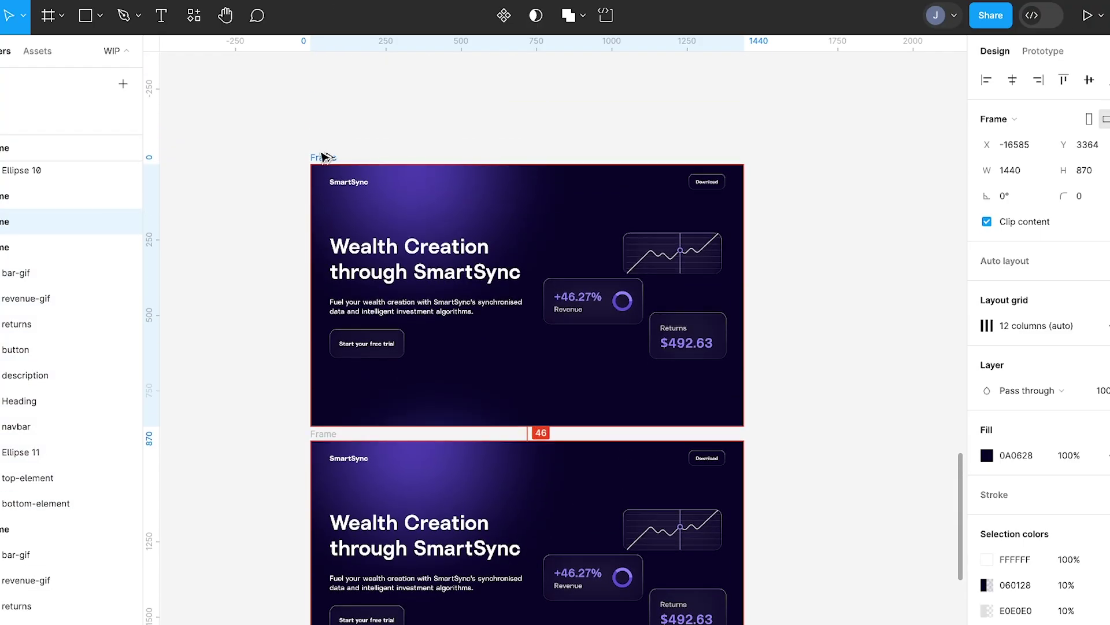
scroll(612, 300, "up", 5)
Move the Returns card in the top frame down by 50 to Y 540.29
left_click(755, 351)
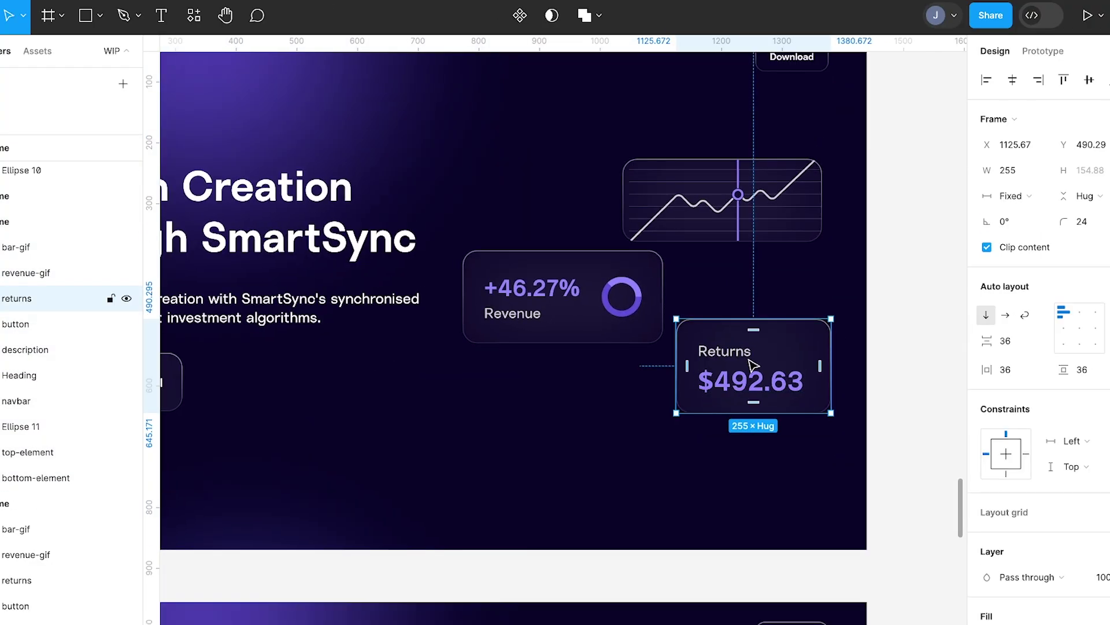
left_click(1102, 144)
type("+")
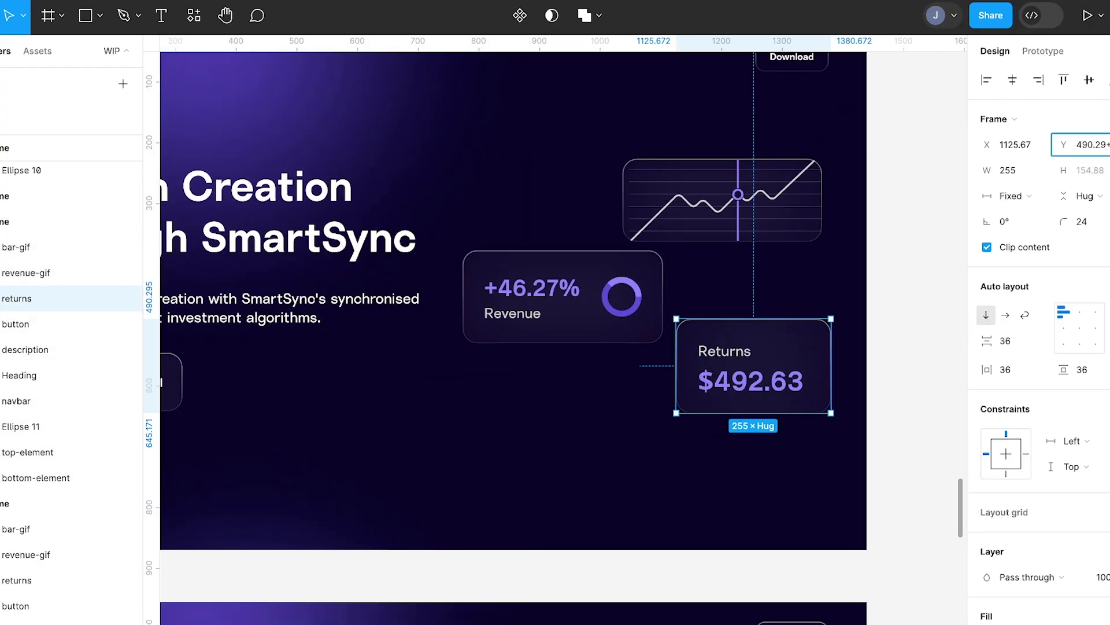
type("+50")
key("Return")
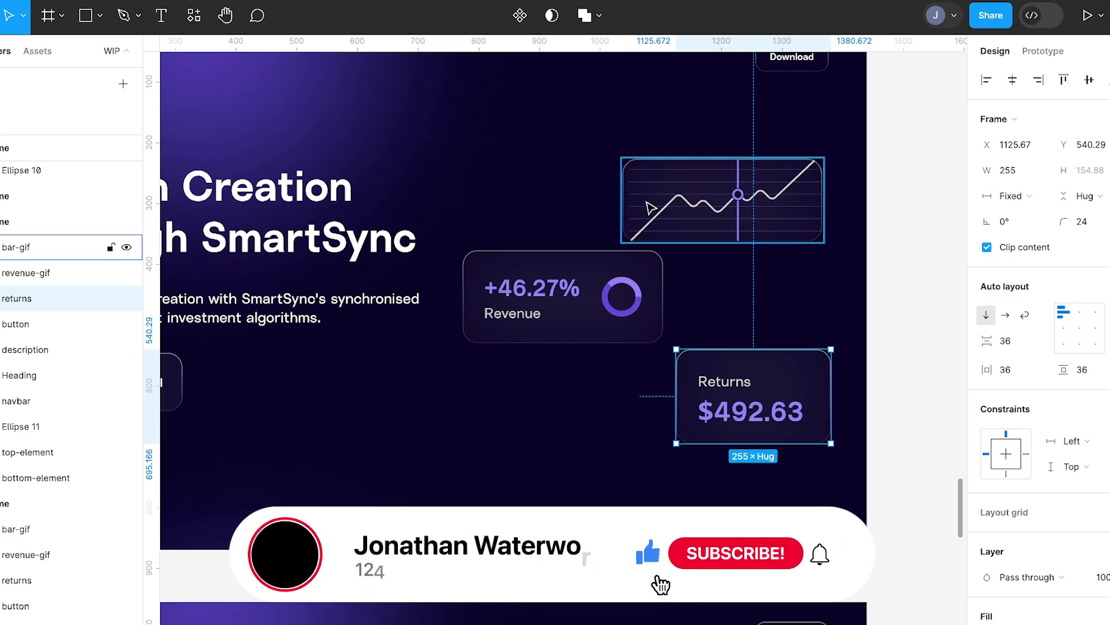
left_click_drag(578, 263, 577, 330)
key("ctrl+z")
left_click(736, 191)
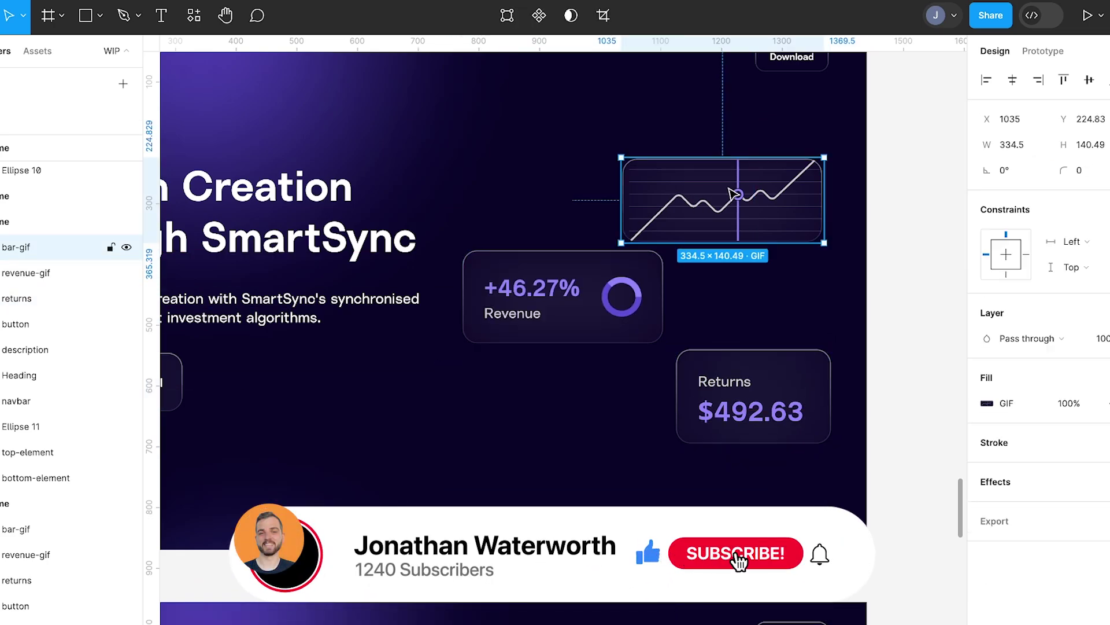
key("ctrl+z")
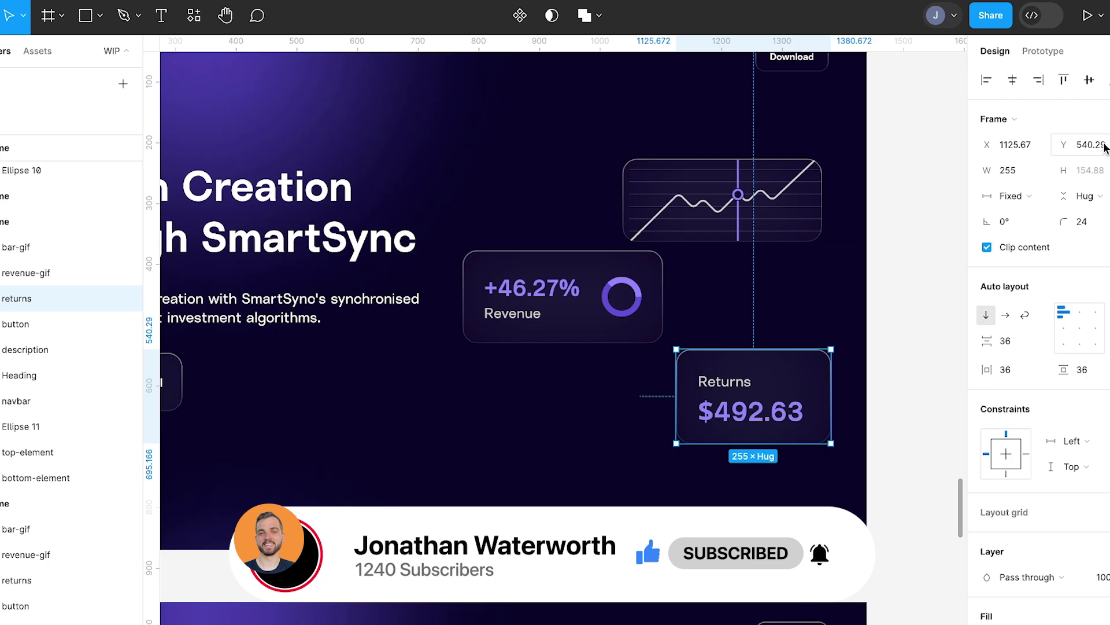
Set the layer opacity of the top frame's Returns card to 0%
scroll(555, 317, "left", 3)
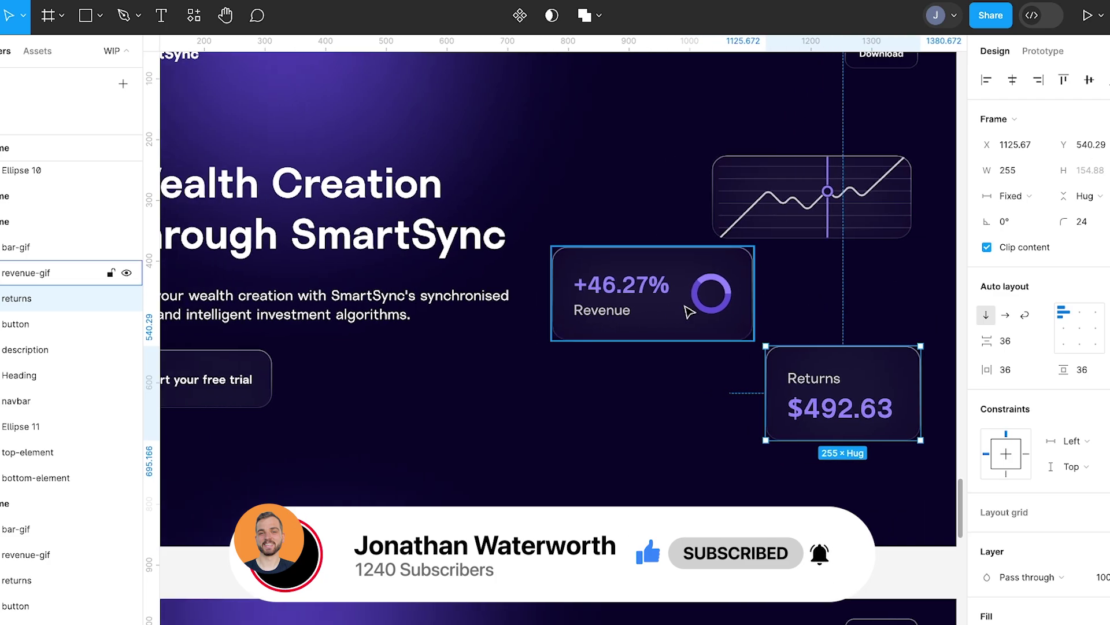
left_click(690, 330)
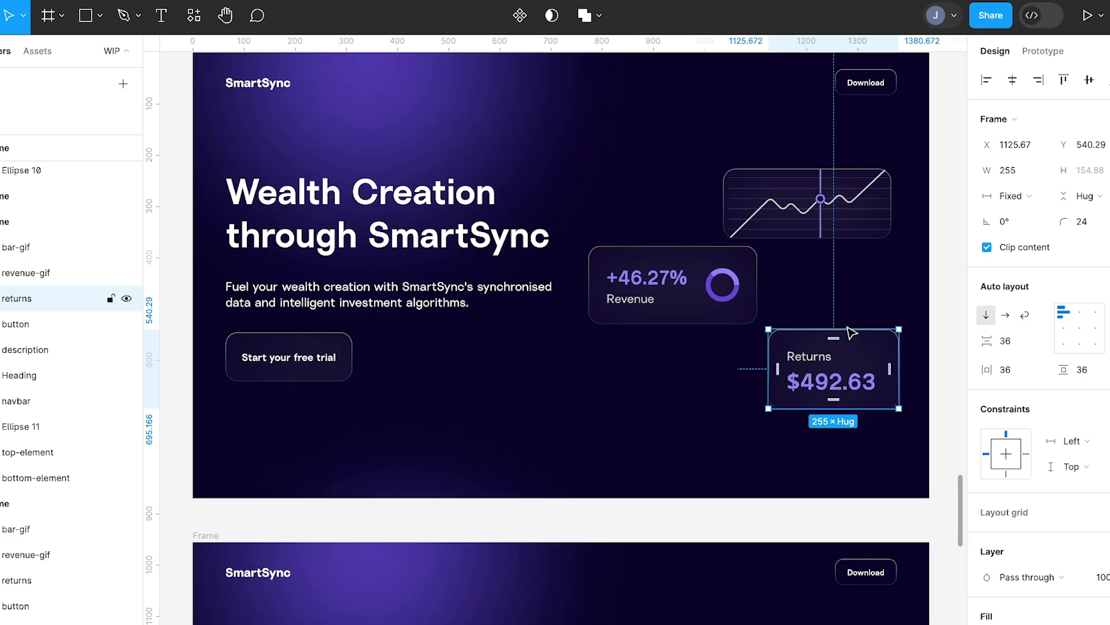
scroll(712, 411, "left", 1)
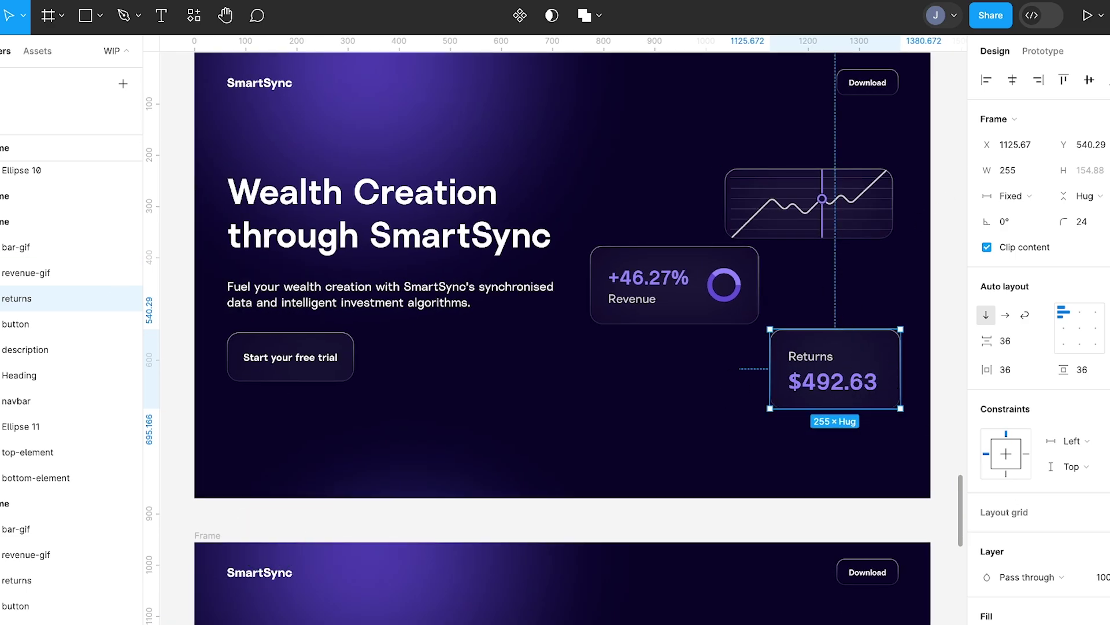
left_click(1102, 576)
key("Return")
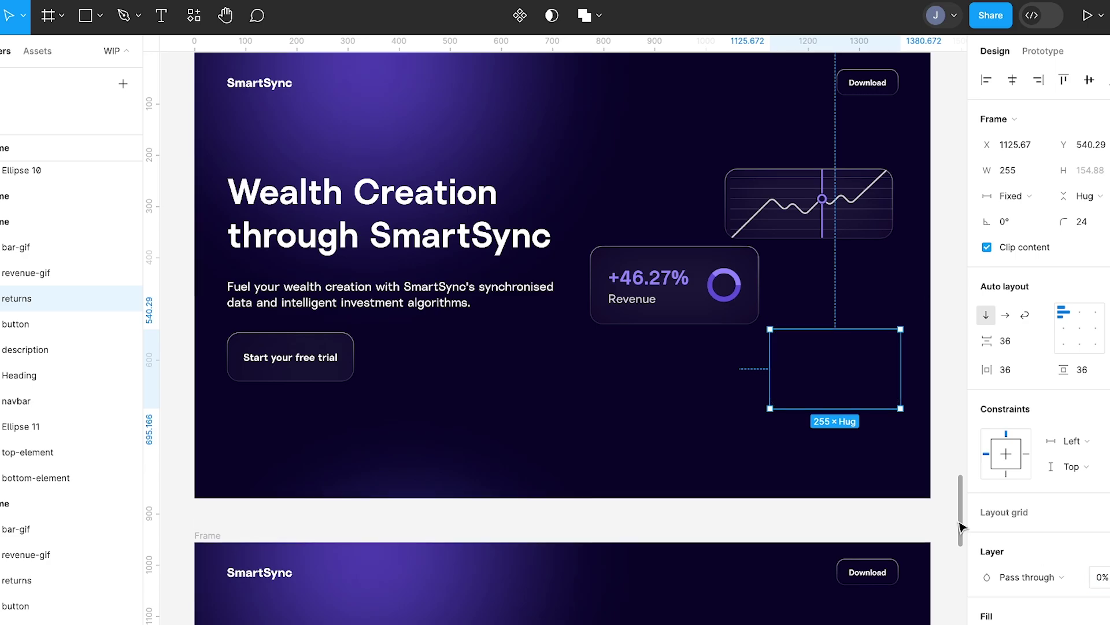
Duplicate the frame with the hidden Returns card above itself
scroll(707, 362, "down", 3)
scroll(707, 362, "up", 3)
left_click_drag(393, 292, 380, 169)
Move the revenue-gif card in the new top frame to Y 425.86 and set its layer opacity to 0%
left_click(683, 311)
left_click(1099, 127)
type("425.86")
key("Return")
left_click(1102, 339)
type("0")
key("Return")
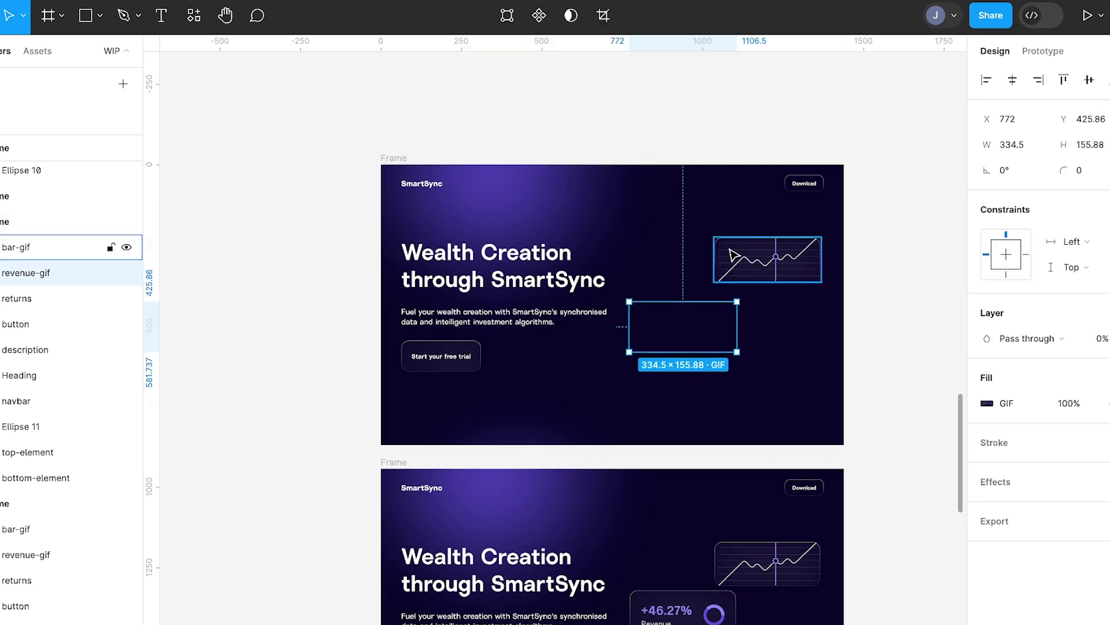
Duplicate the frame with the hidden revenue card above itself
left_click(389, 156)
scroll(404, 156, "up", 5)
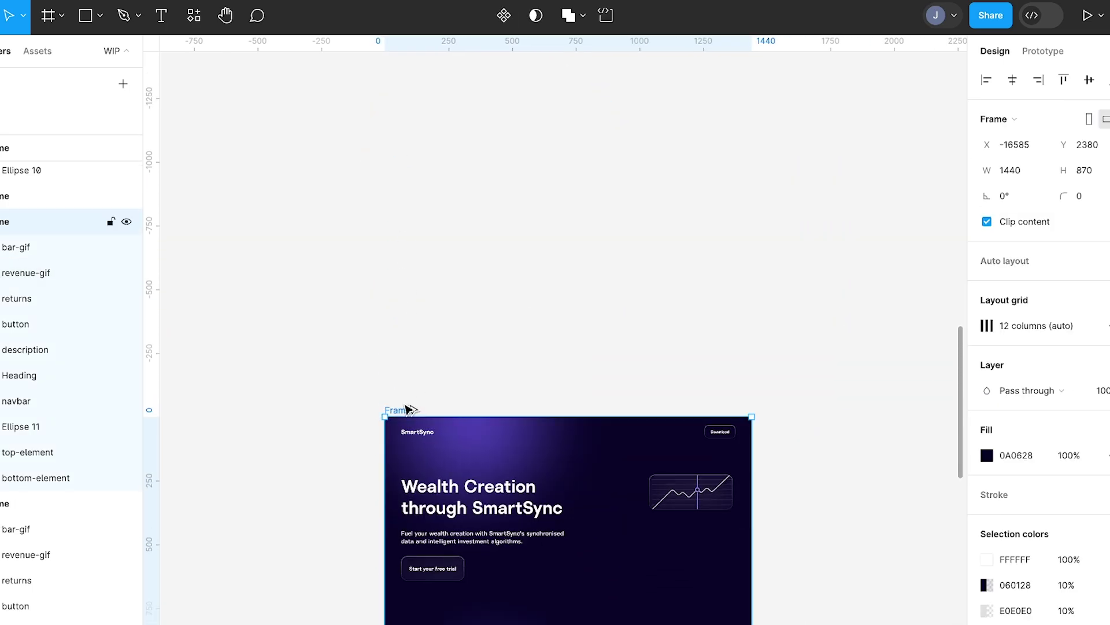
left_click_drag(409, 409, 409, 169)
Move the bar-gif chart in the new top frame down by 50 to Y 274.83 and set its layer opacity to 0%
left_click(706, 248)
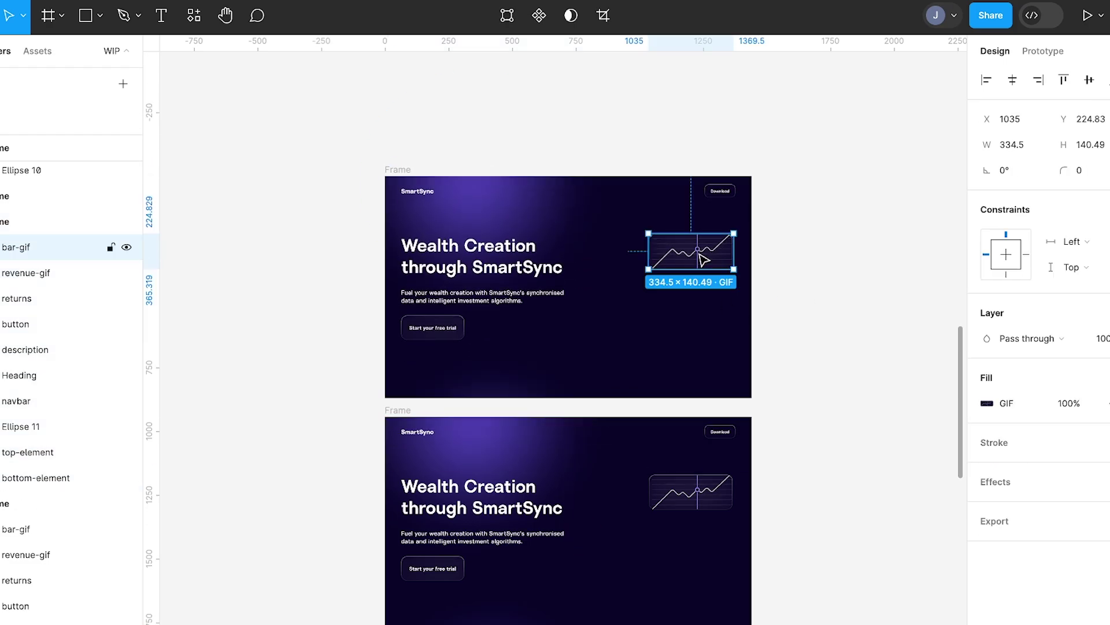
scroll(700, 254, "up", 4)
left_click(1095, 127)
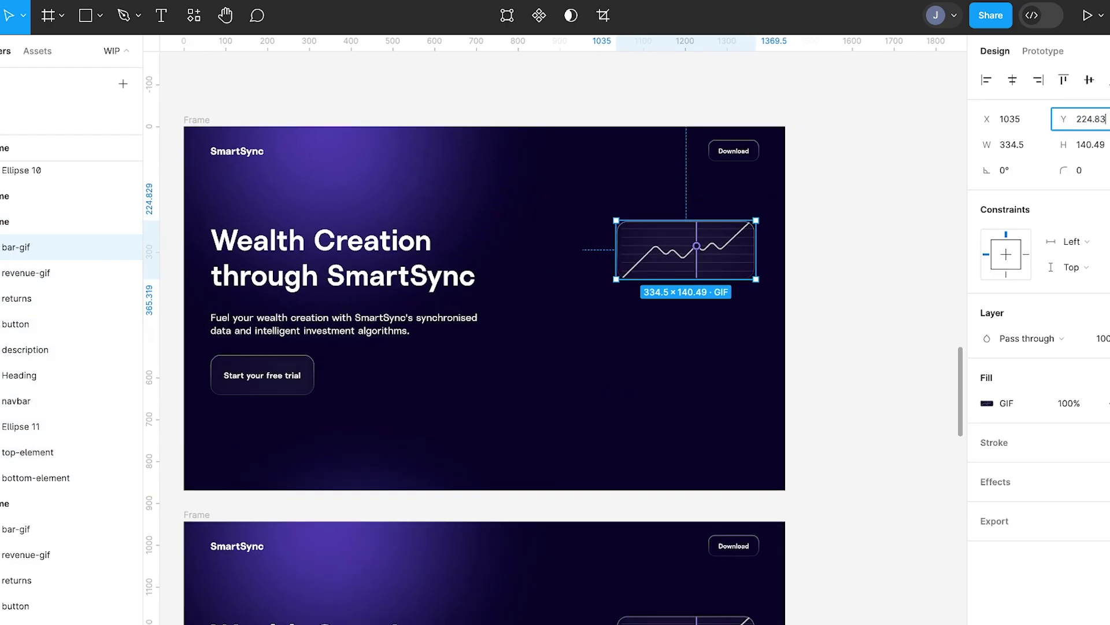
type("+50")
key("Return")
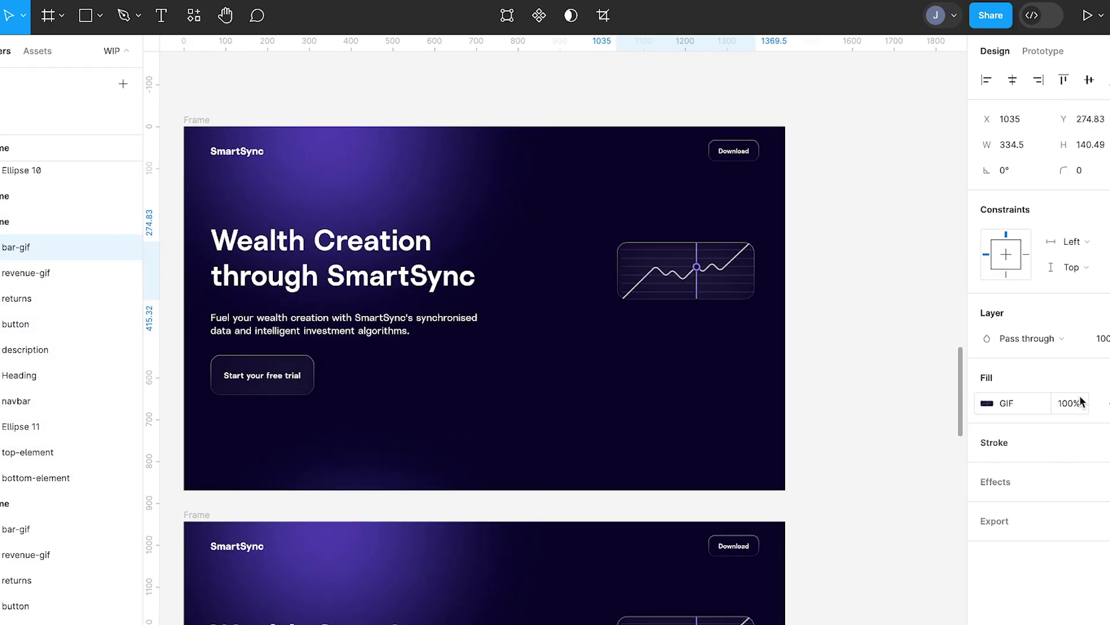
left_click(1104, 339)
type("0")
key("Return")
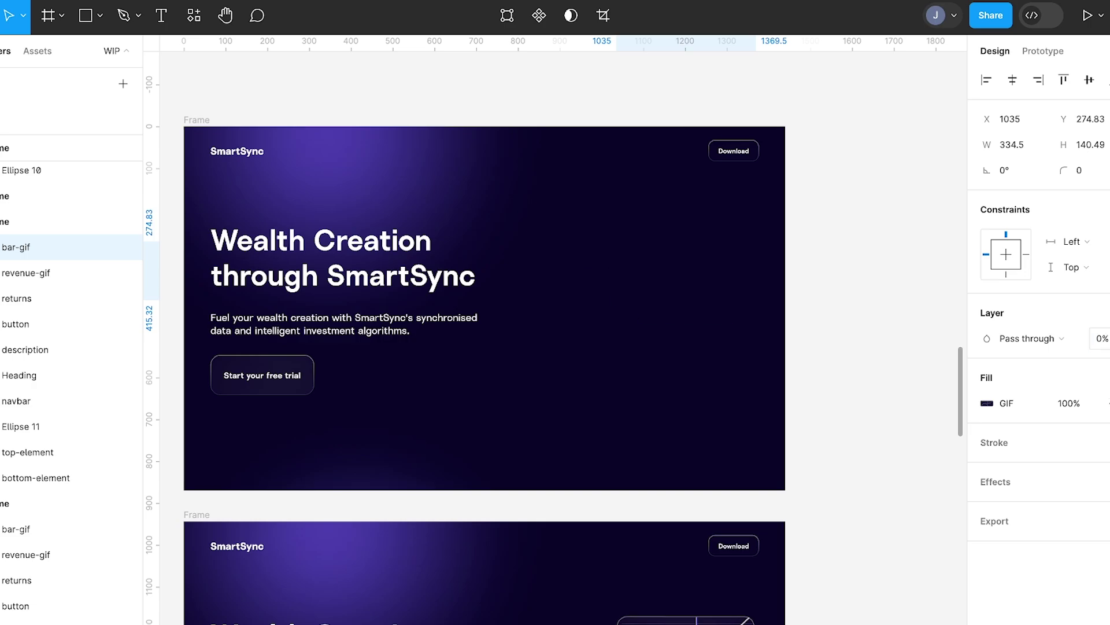
Connect the topmost frame to the frame directly below it with a prototype interaction
scroll(689, 97, "down", 3)
left_click(406, 109)
left_click(1043, 52)
scroll(503, 350, "up", 2)
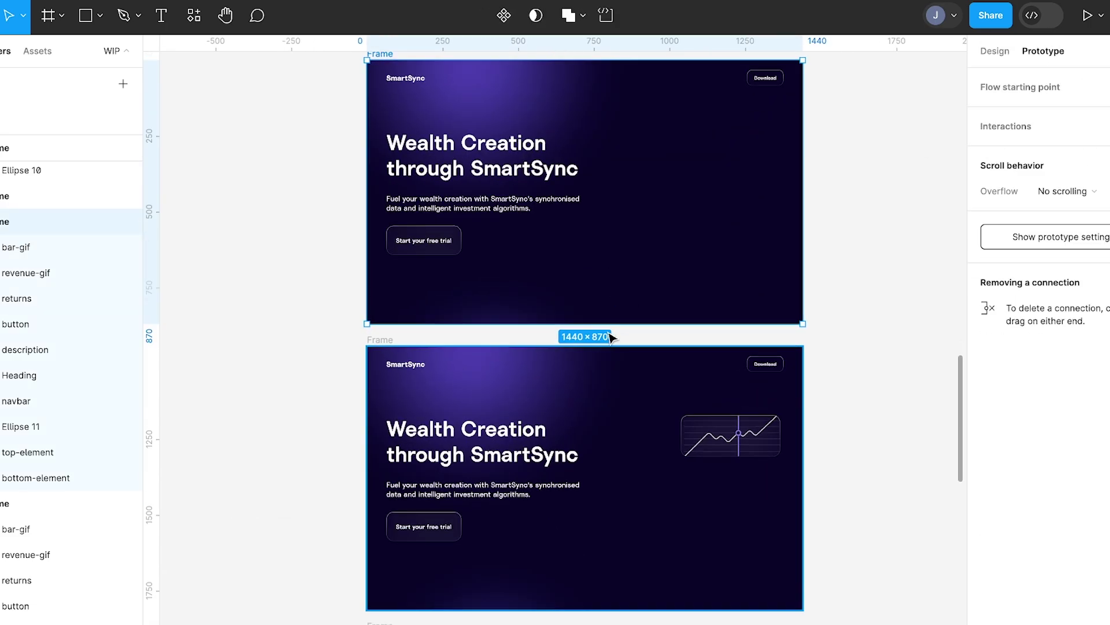
left_click_drag(587, 374, 587, 376)
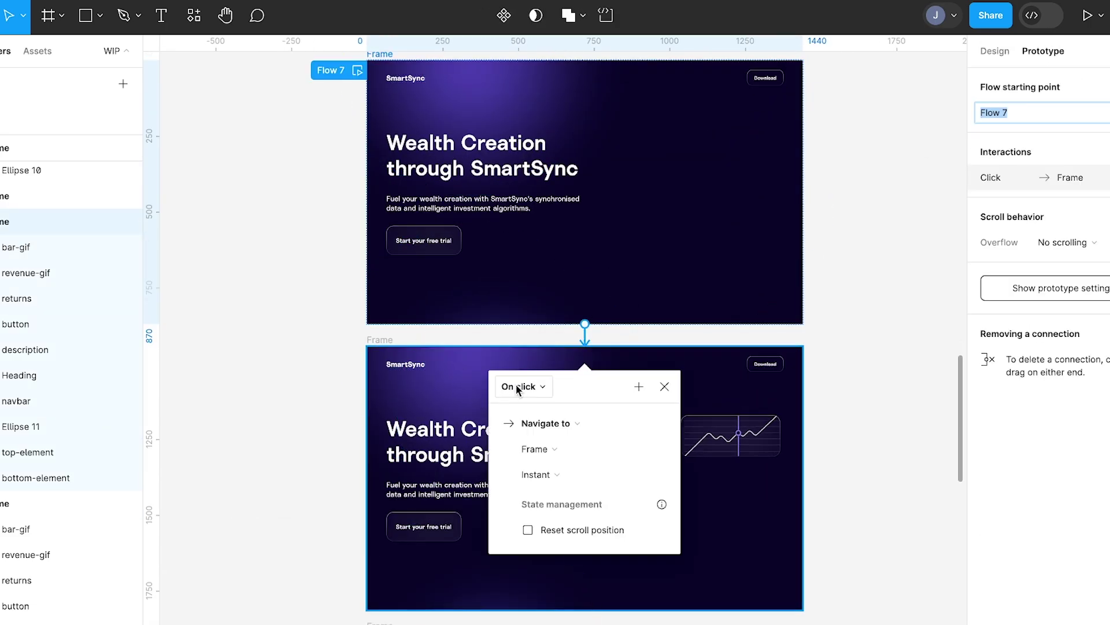
Set the connection to trigger after a 250ms delay with a Smart animate transition lasting 450ms
left_click(518, 388)
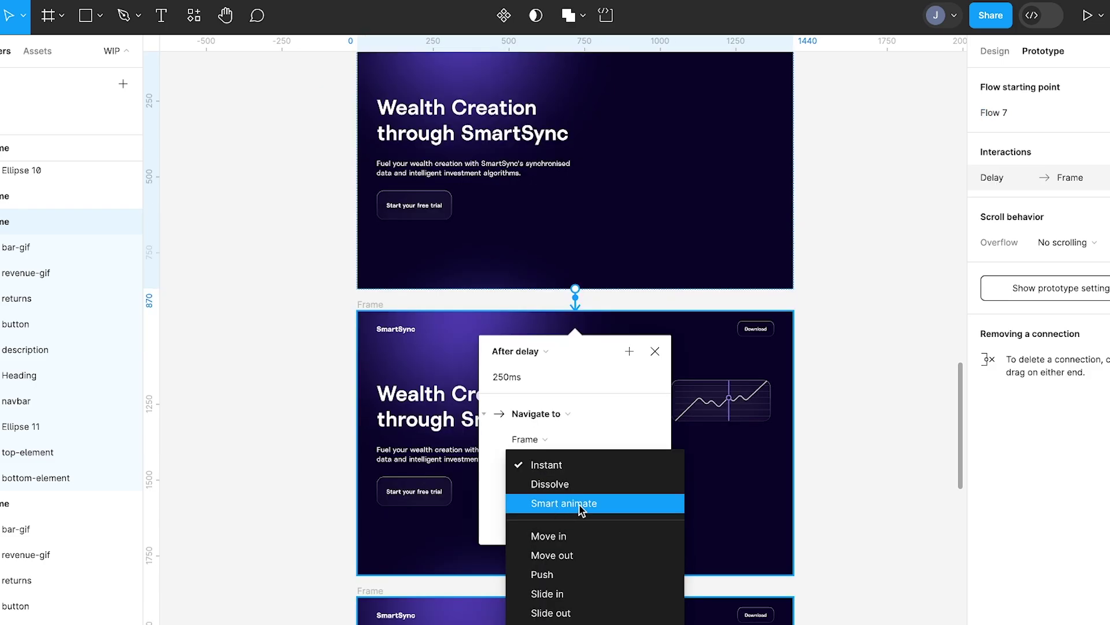
left_click(580, 505)
scroll(557, 321, "down", 2)
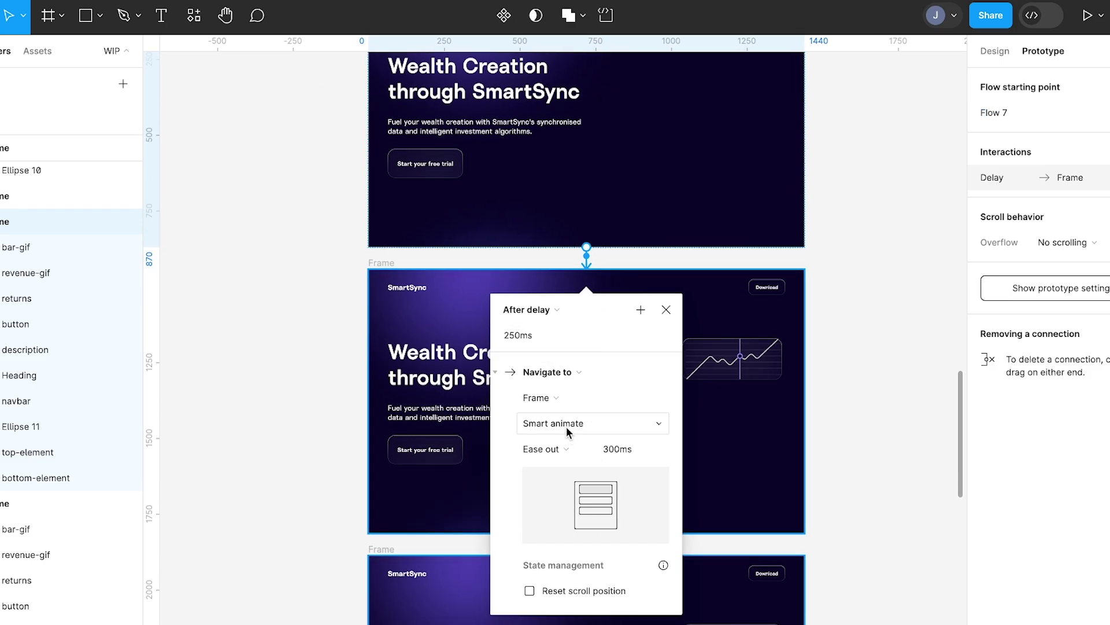
left_click(636, 450)
type("450")
key("Return")
Connect the second frame to the third frame, which shows the revenue card, with a prototype interaction
left_click(359, 267)
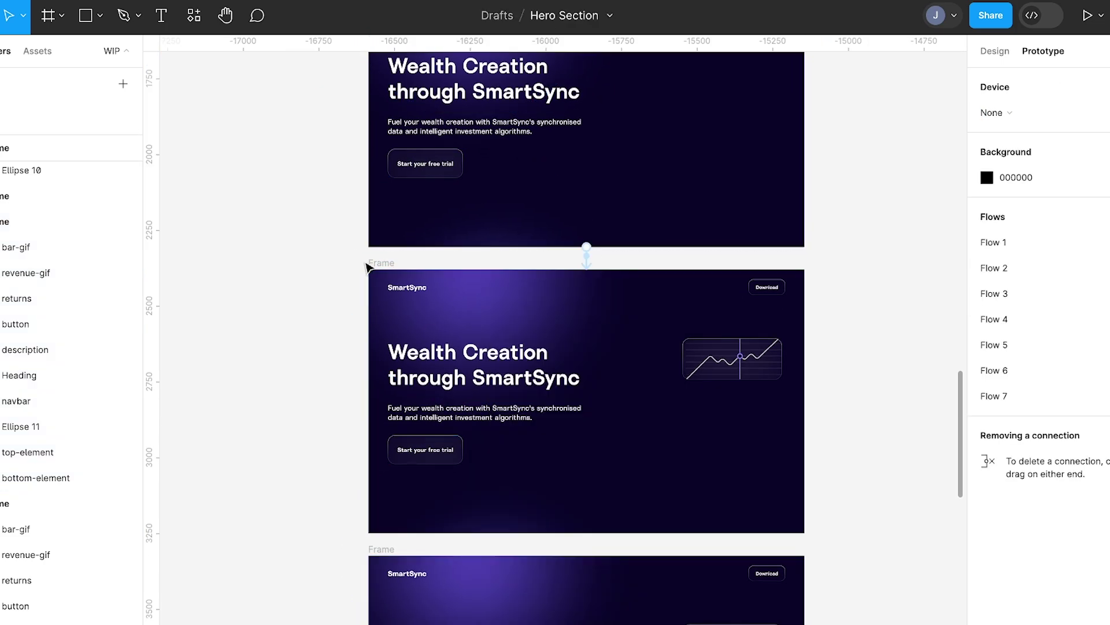
left_click(376, 264)
scroll(385, 262, "down", 2)
left_click_drag(540, 437, 542, 459)
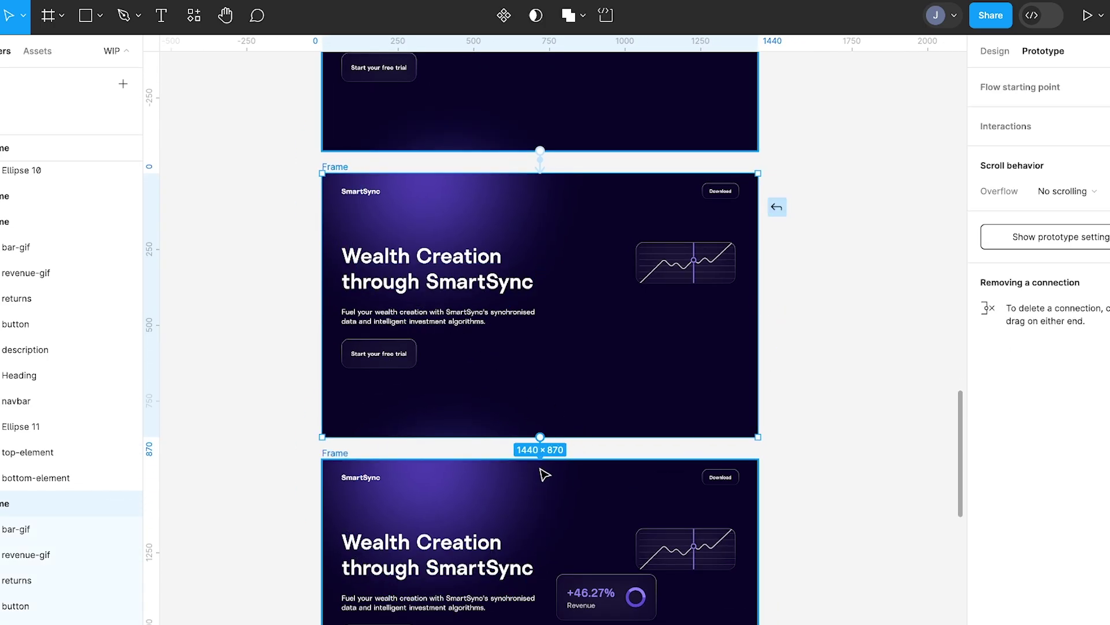
left_click(543, 470)
Set the second frame's connection to trigger after a delay of 250ms
left_click(466, 500)
left_click(476, 622)
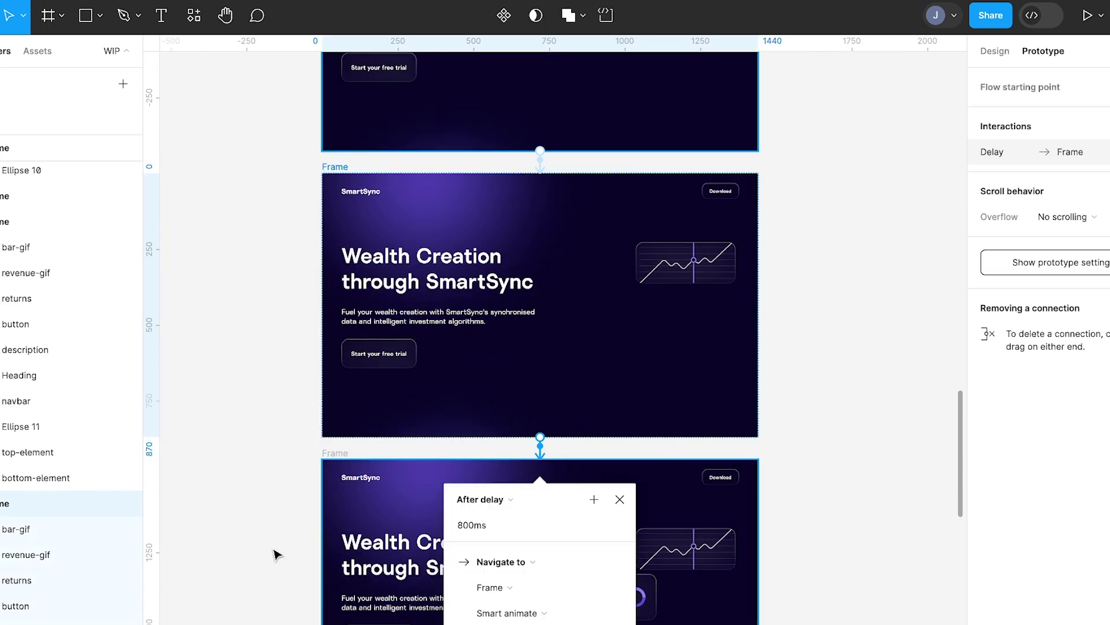
scroll(276, 552, "down", 2)
left_click(480, 457)
type("250")
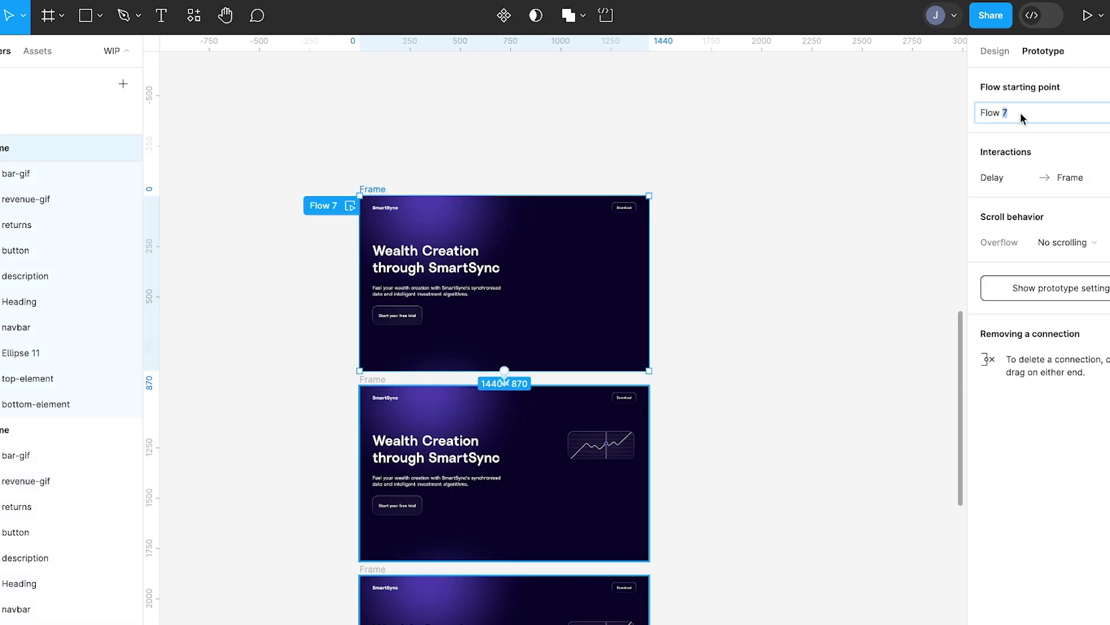
Rename the top frame's flow starting point as "Hero Animation" and play the prototype
type("Hero Animation")
key("Return")
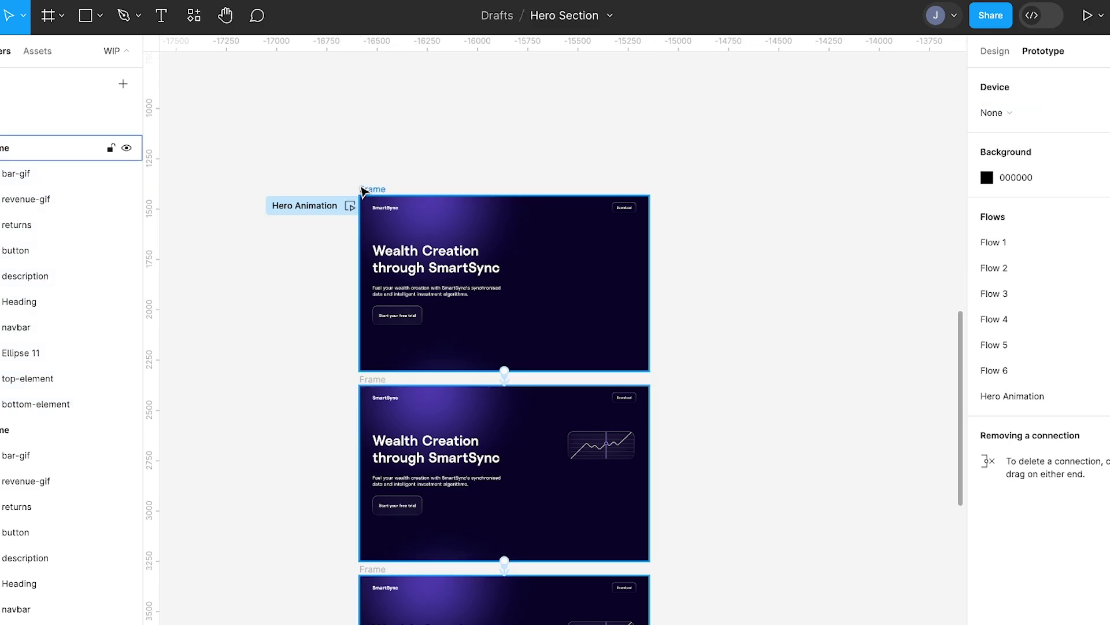
left_click(370, 189)
left_click(1088, 16)
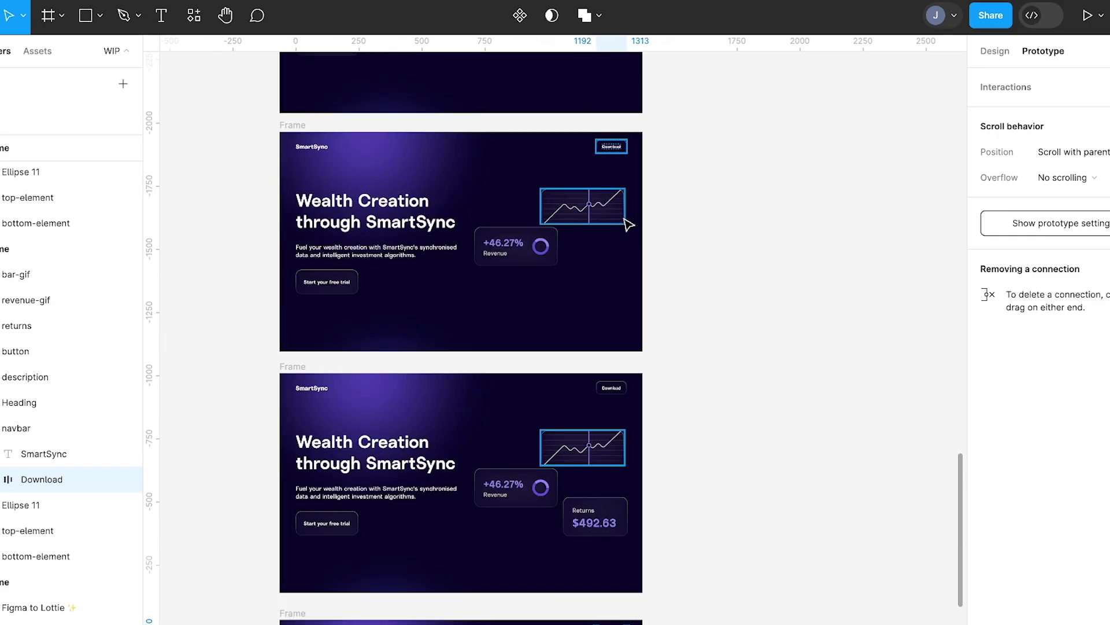
Place a grey rectangle and a 105 × 91 copy of it between the text and the chart card in the chart-only frame
left_click(710, 168)
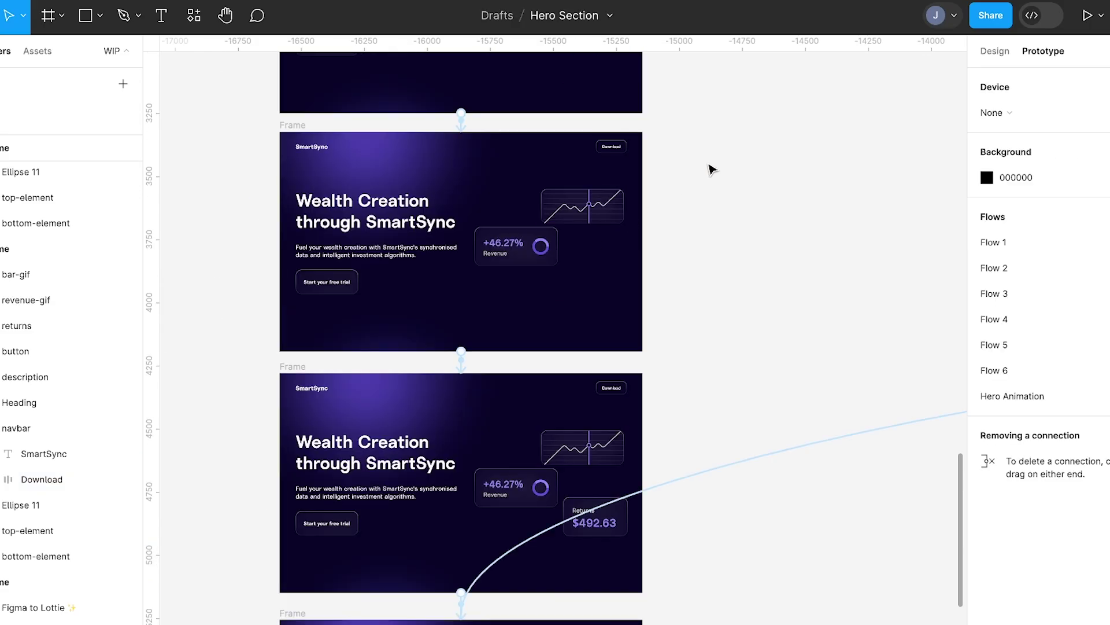
scroll(709, 169, "up", 5)
scroll(572, 258, "up", 3)
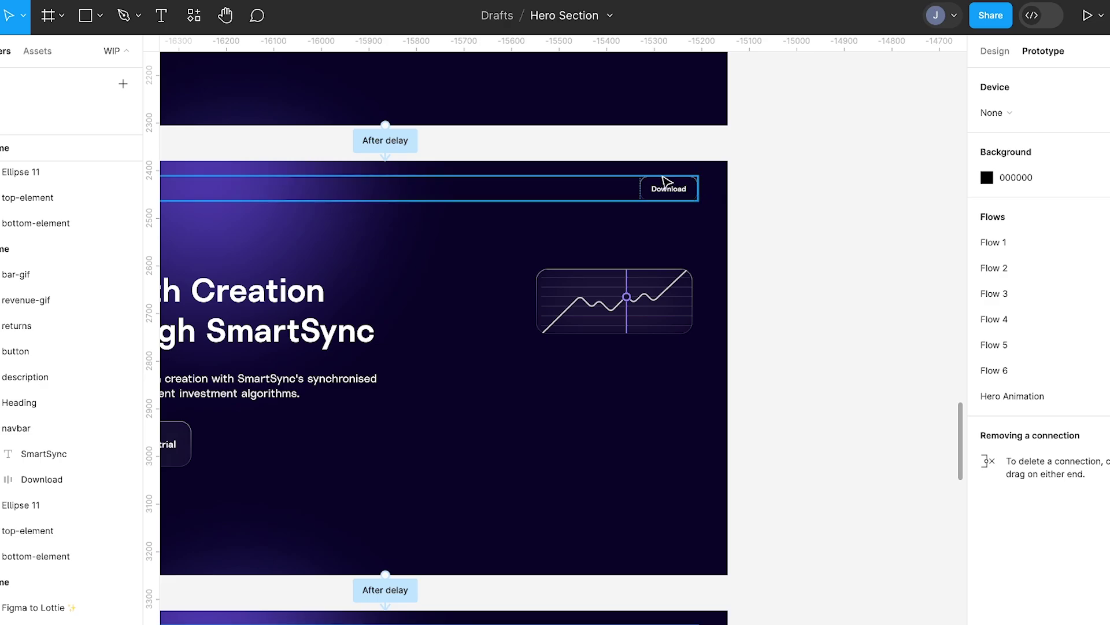
mouse_move(407, 281)
left_mouse_down()
mouse_move(457, 322)
mouse_move(498, 379)
left_mouse_up()
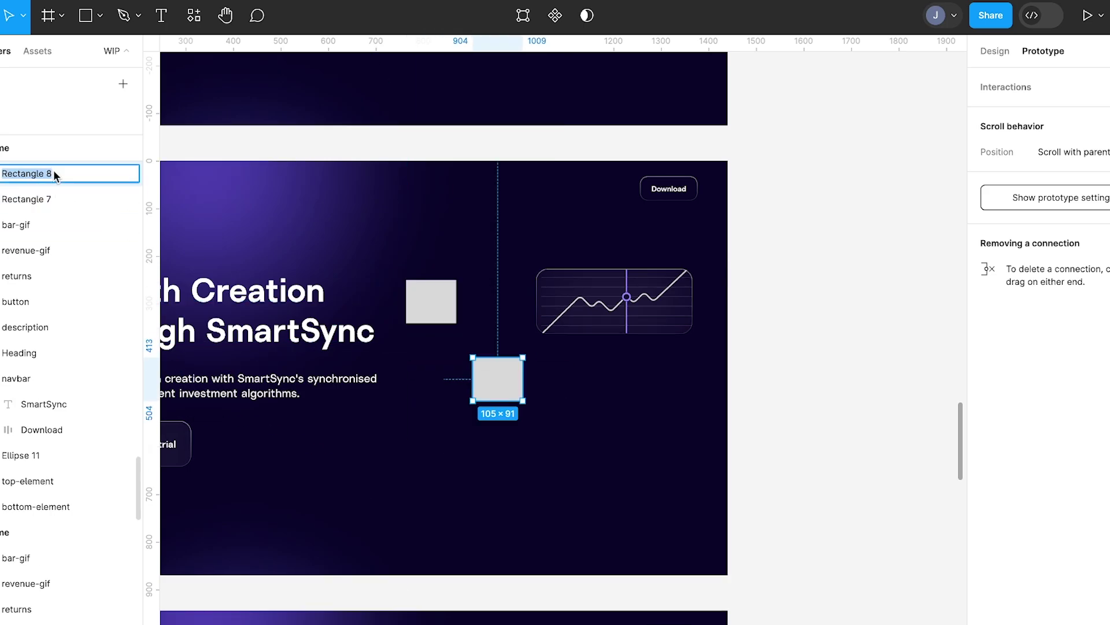
Rename the copied rectangle's layer as Rectangle 7 to match the original's name, and select both rectangles
key("BackSpace")
type("7")
key("Return")
scroll(523, 289, "down", 3)
scroll(522, 289, "left", 2)
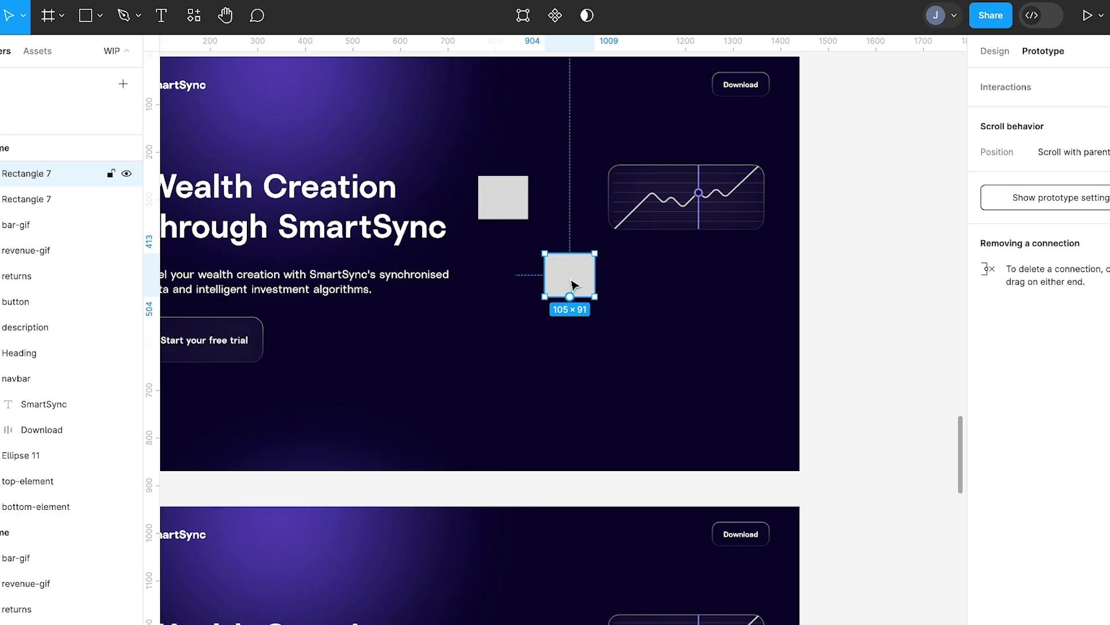
left_click(528, 209, "shift")
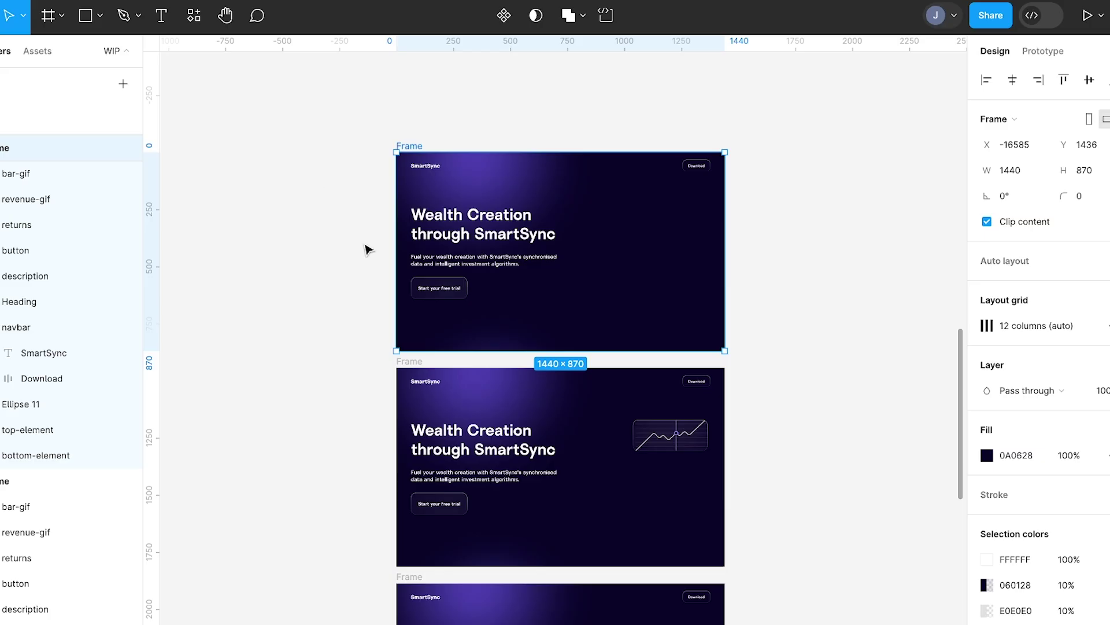
In a copy of the top frame placed above it, move the free trial button down by 50 to Y 596 and hide it
left_click(368, 249)
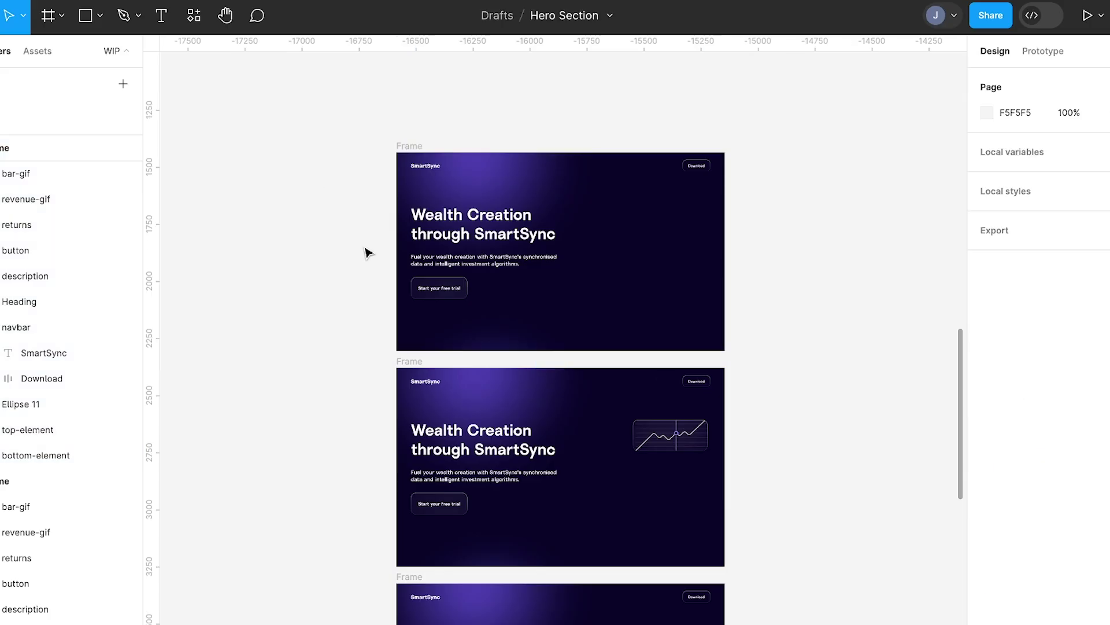
scroll(366, 254, "up", 3)
left_click(415, 307, "ctrl")
scroll(426, 324, "up", 4)
left_click(426, 324)
scroll(439, 312, "right", 1)
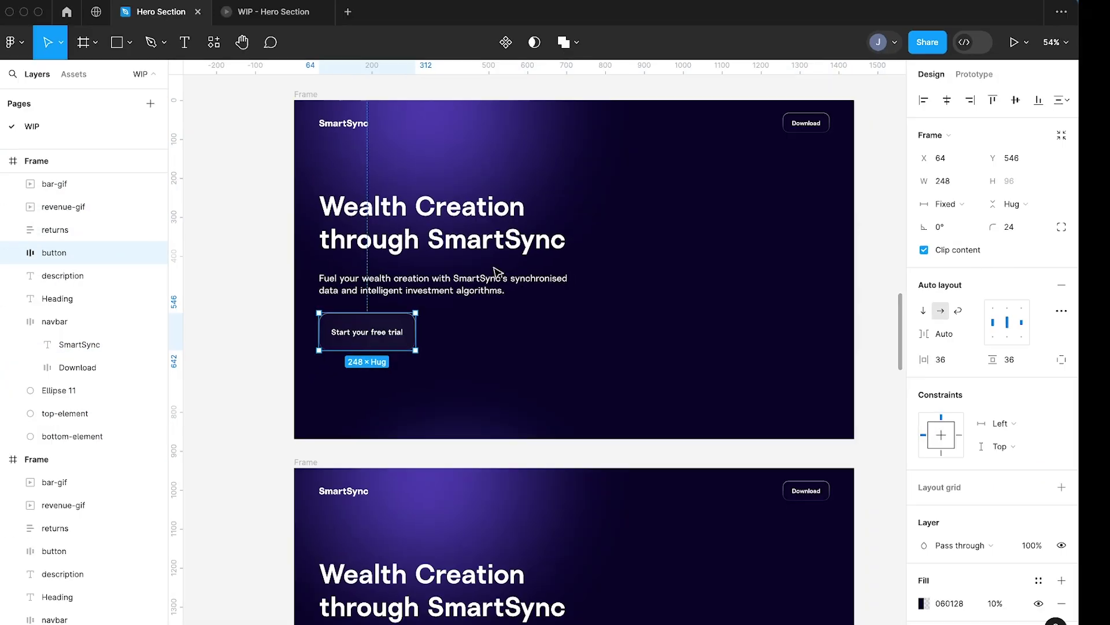
left_click(1012, 158)
type("+50")
key("Return")
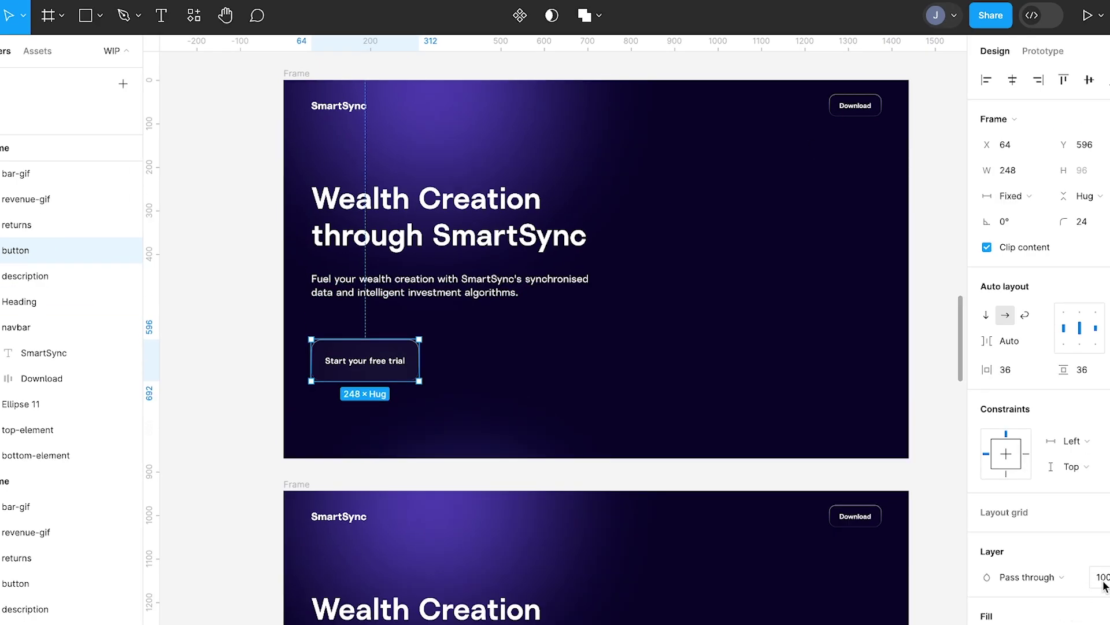
scroll(454, 376, "down", 2)
In another copy of the frame stacked above, offset the description text's Y position and hide the text
left_click(341, 155)
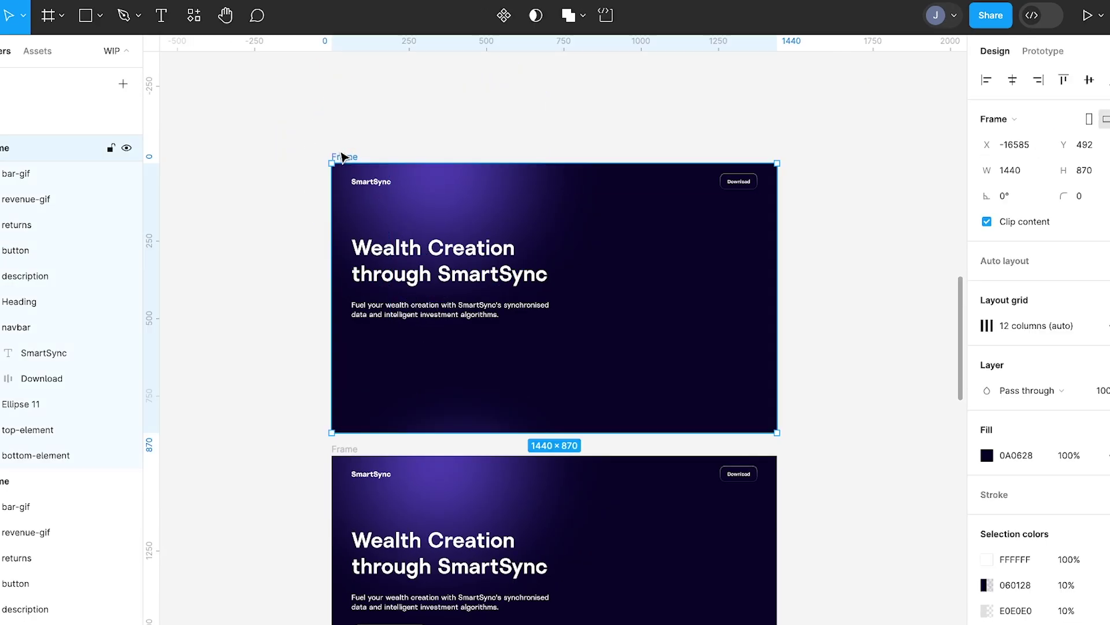
scroll(356, 373, "up", 6)
scroll(356, 373, "down", 5)
left_click(466, 386)
left_click(1084, 119)
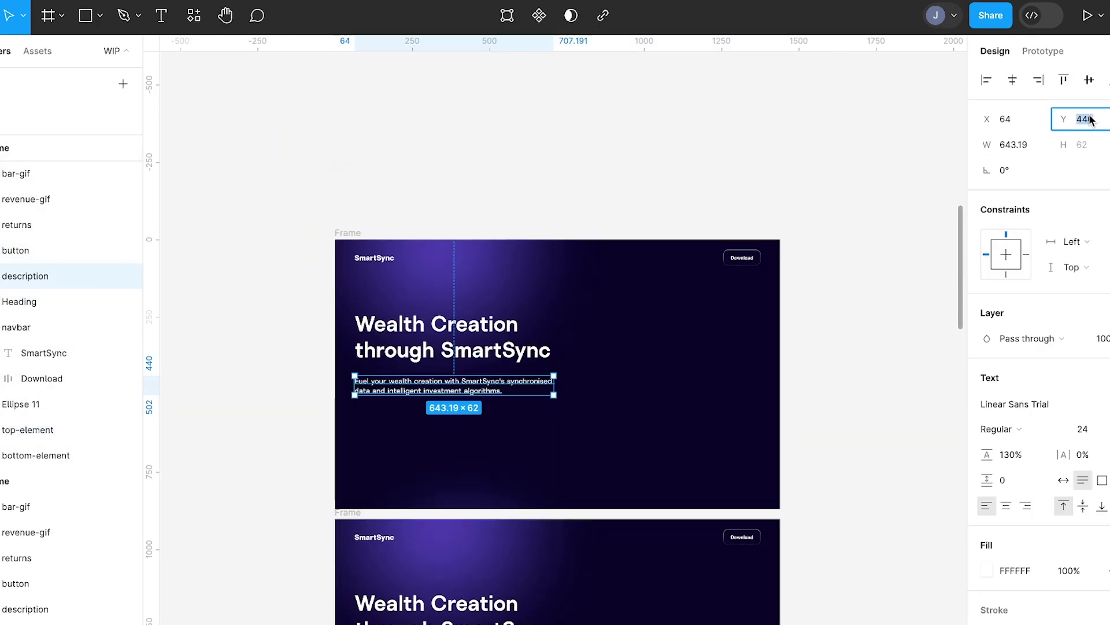
key("Return")
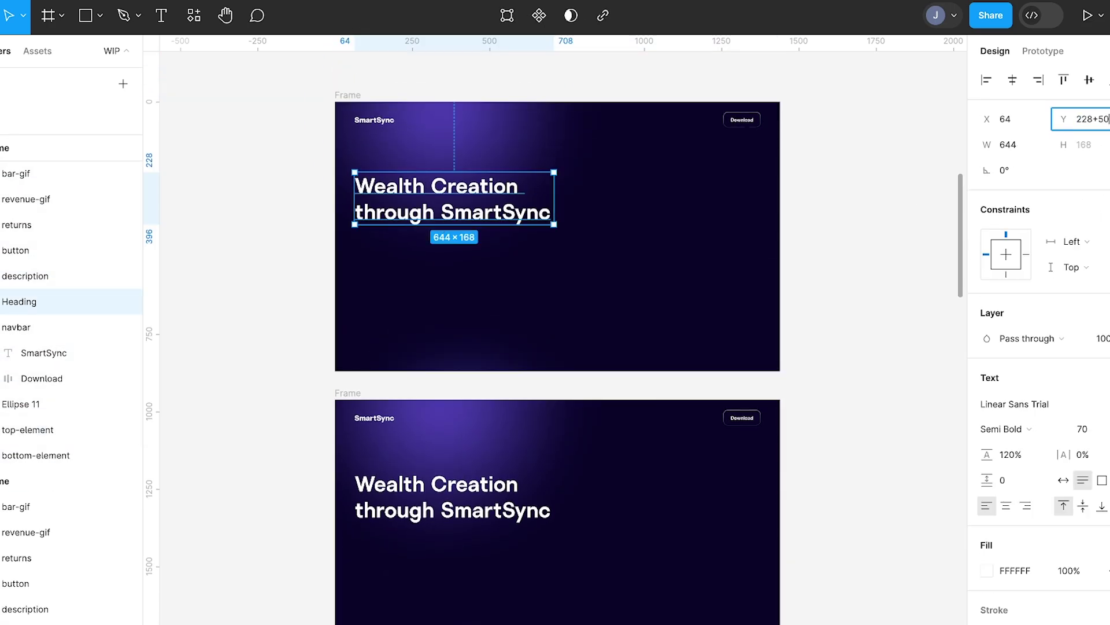
Move the topmost frame's heading down by 50 to Y 278 and set its opacity to 0%
key("Return")
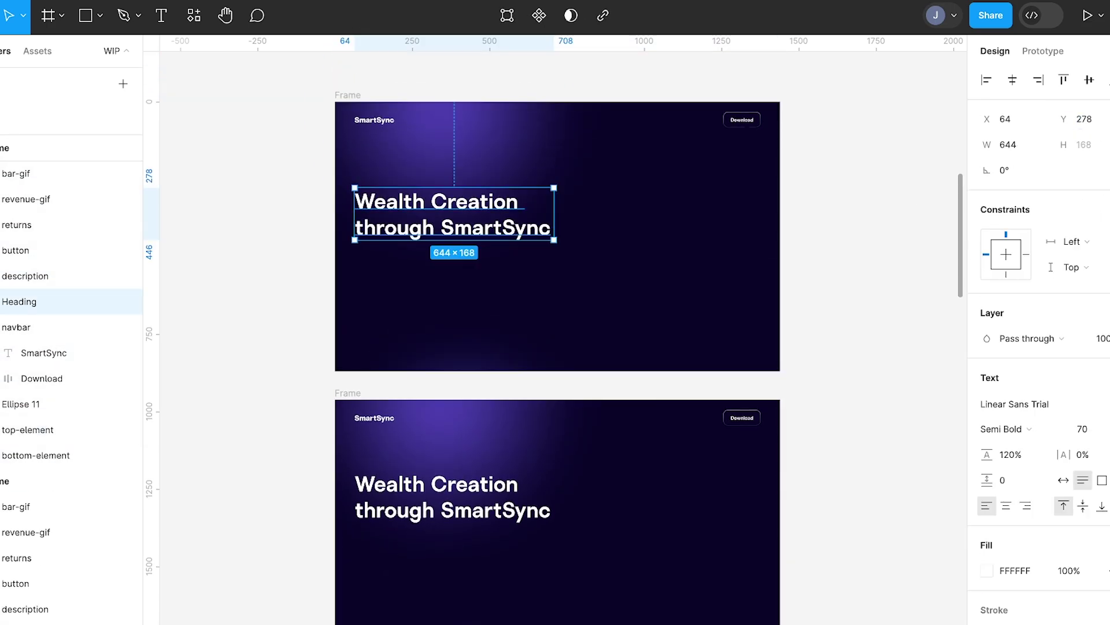
type("0")
key("Return")
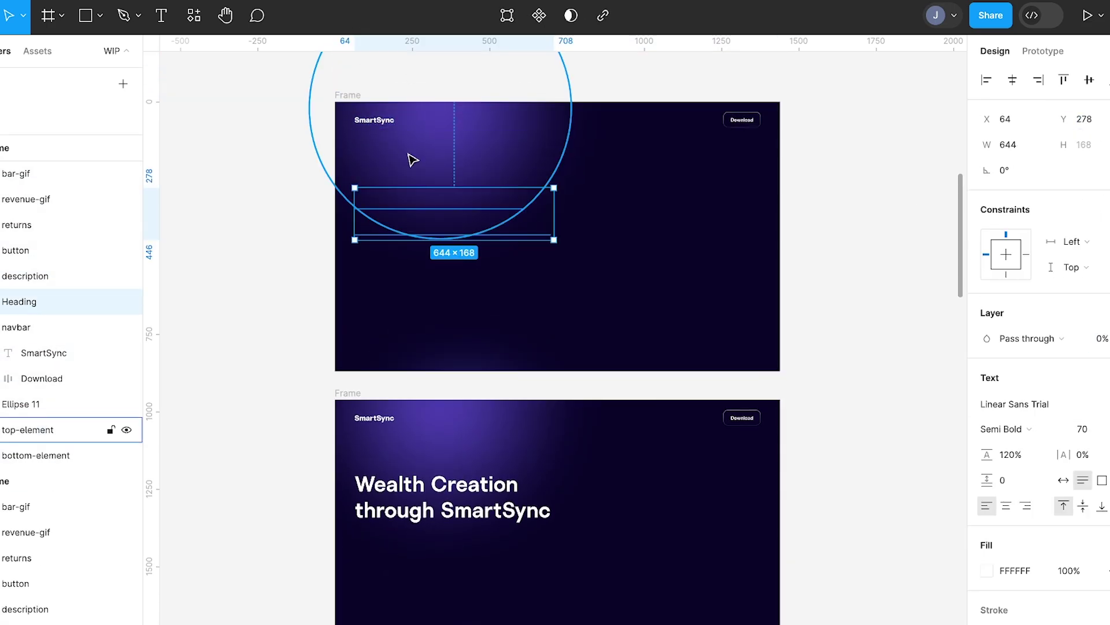
Duplicate the top frame above the stack and set the fill opacity of the copy's top-element glow to 0%
left_click_drag(379, 424, 378, 198, "alt")
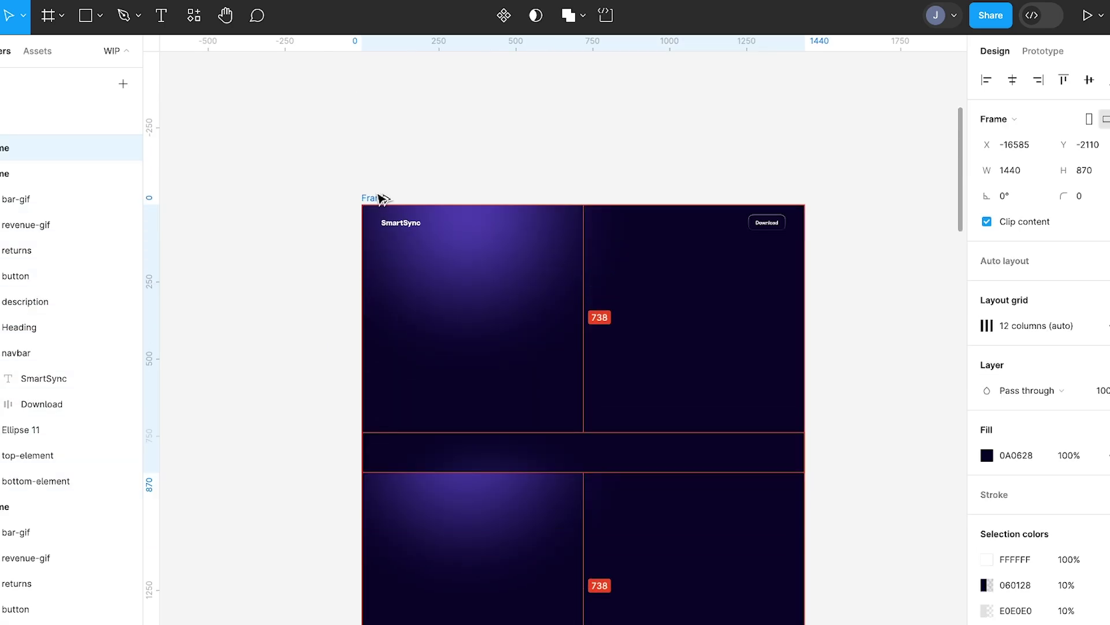
scroll(379, 174, "down", 2)
left_click(486, 234)
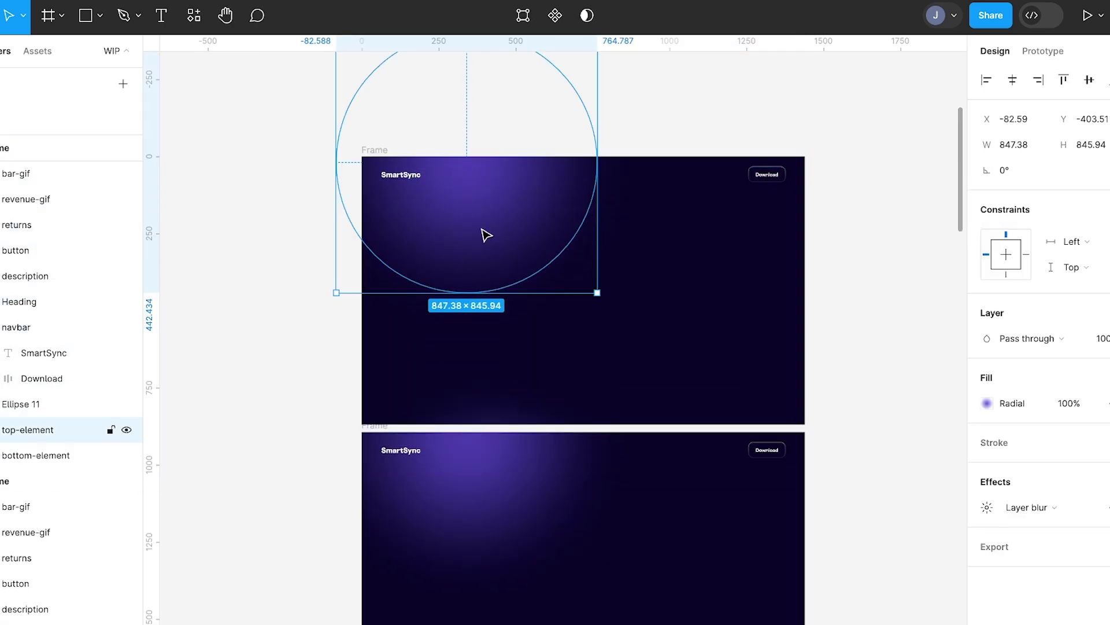
type("0")
key("Return")
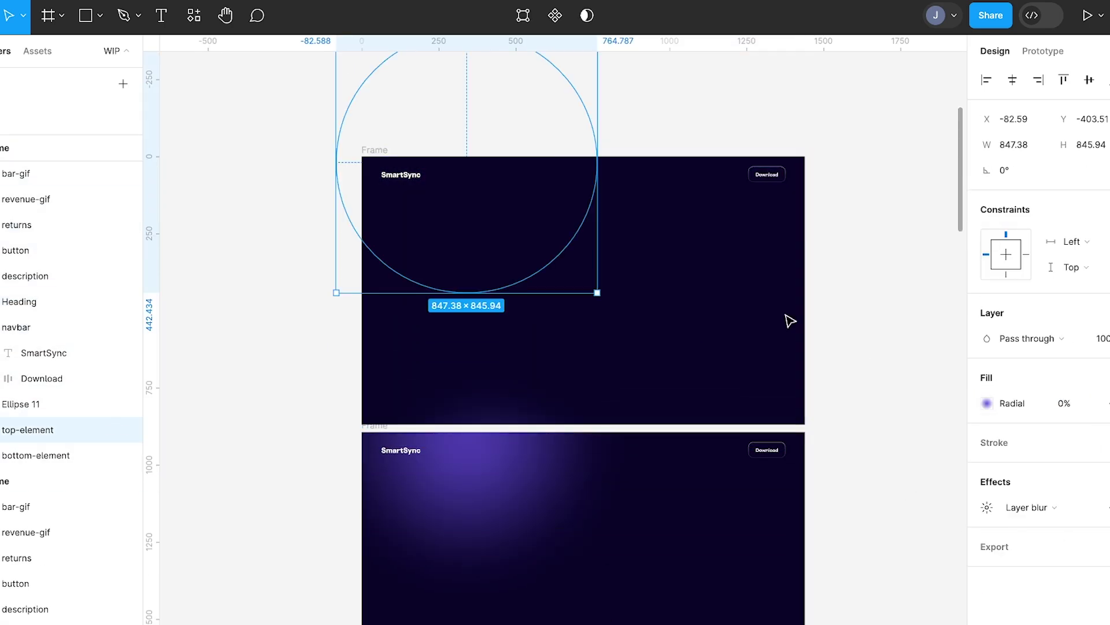
Duplicate the bottom frame with the complete hero section below the stack
left_click(674, 252)
scroll(529, 369, "down", 20)
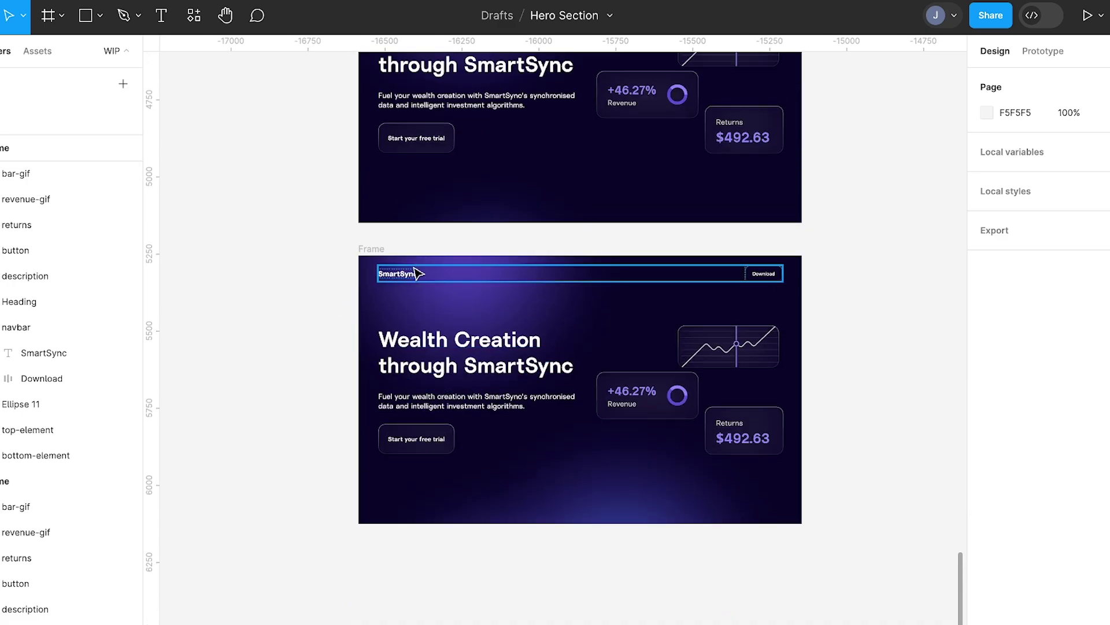
left_click(380, 247)
scroll(379, 231, "down", 2)
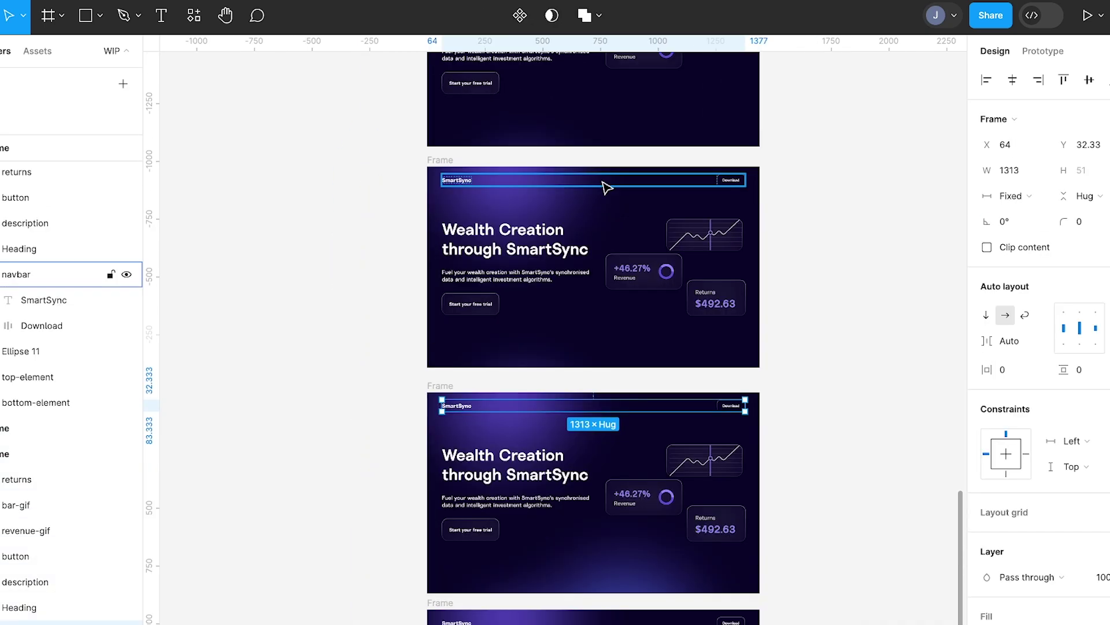
Select the navbar in every frame except the new last one and hide them all through their layer opacity
left_click(603, 184, "shift")
scroll(603, 183, "up", 5)
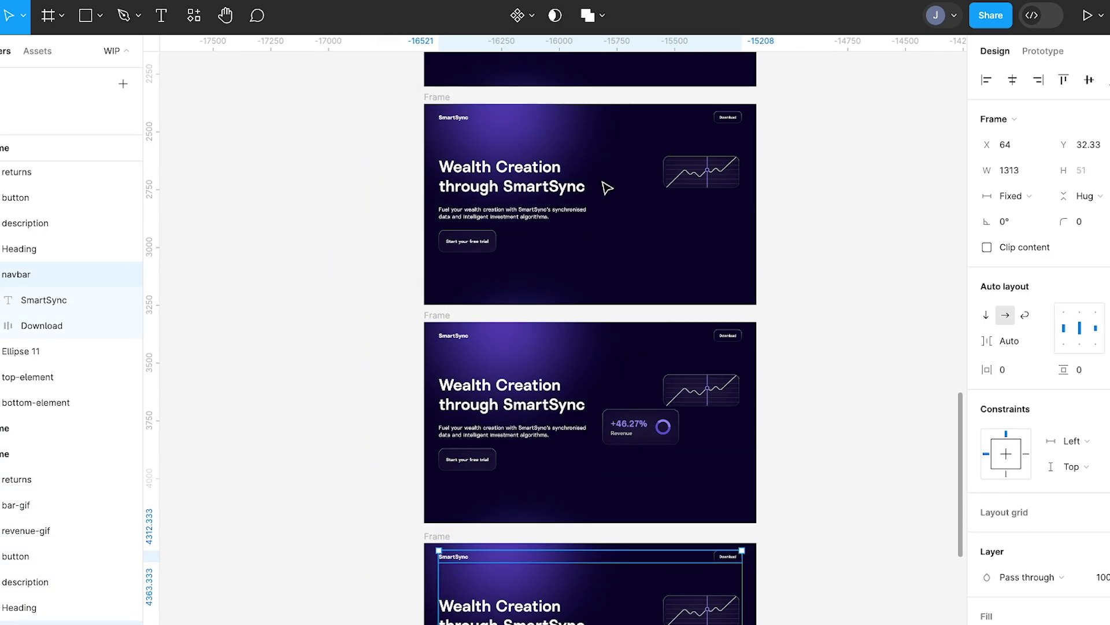
left_click(577, 342, "shift")
scroll(564, 321, "up", 2)
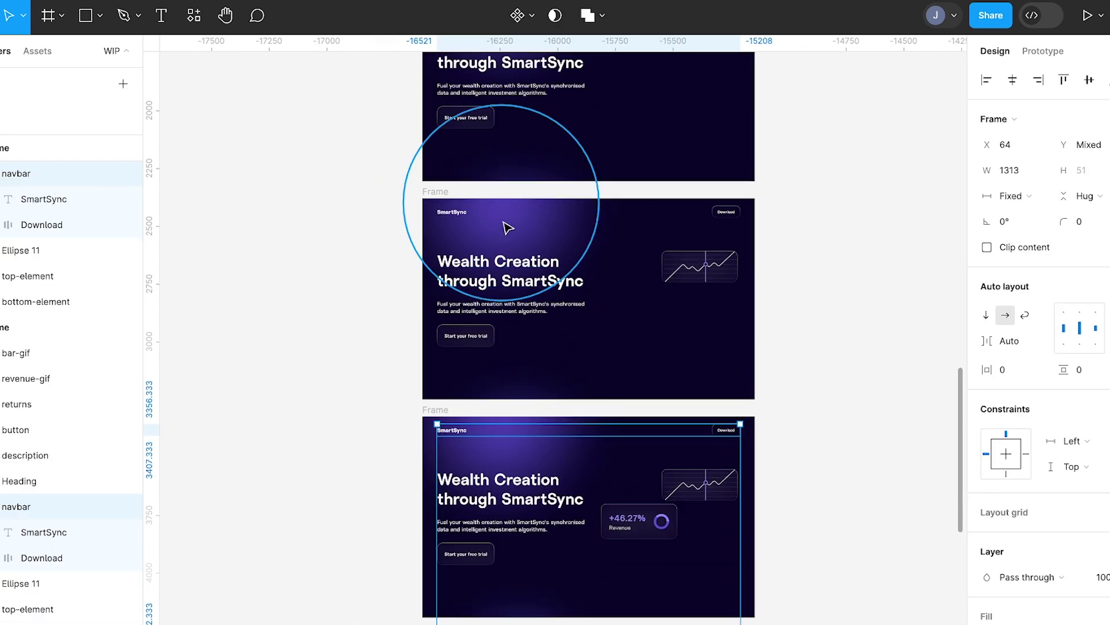
scroll(514, 211, "down", 1)
left_click(520, 156, "shift")
scroll(523, 160, "up", 4)
left_click(532, 143, "shift")
scroll(532, 150, "up", 5)
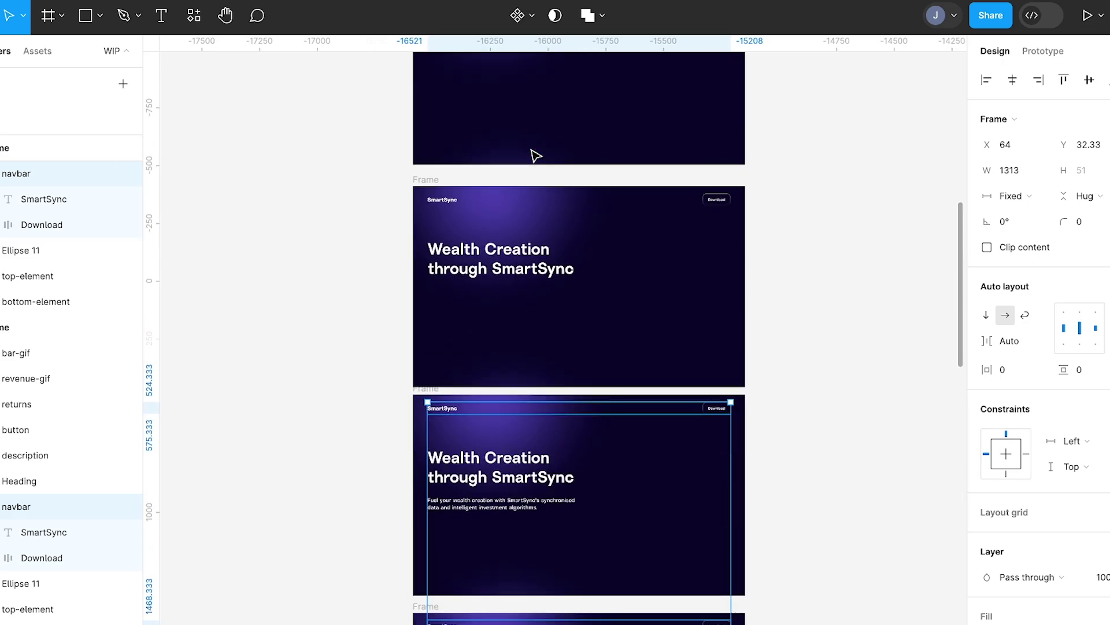
left_click(538, 197, "shift")
scroll(524, 168, "up", 3)
left_click(526, 134, "shift")
scroll(524, 147, "up", 3)
scroll(520, 153, "up", 2)
left_click(508, 151, "shift")
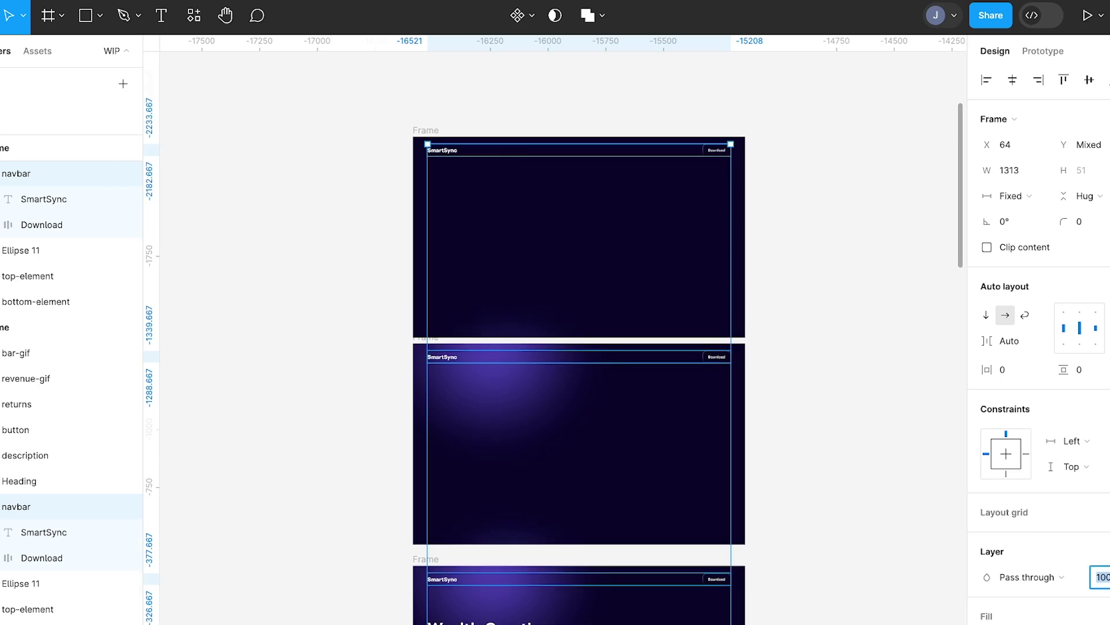
Redirect the top frame's after-delay connection to the frame directly below it and check its delay and animation settings
left_click(636, 283)
left_click(1043, 51)
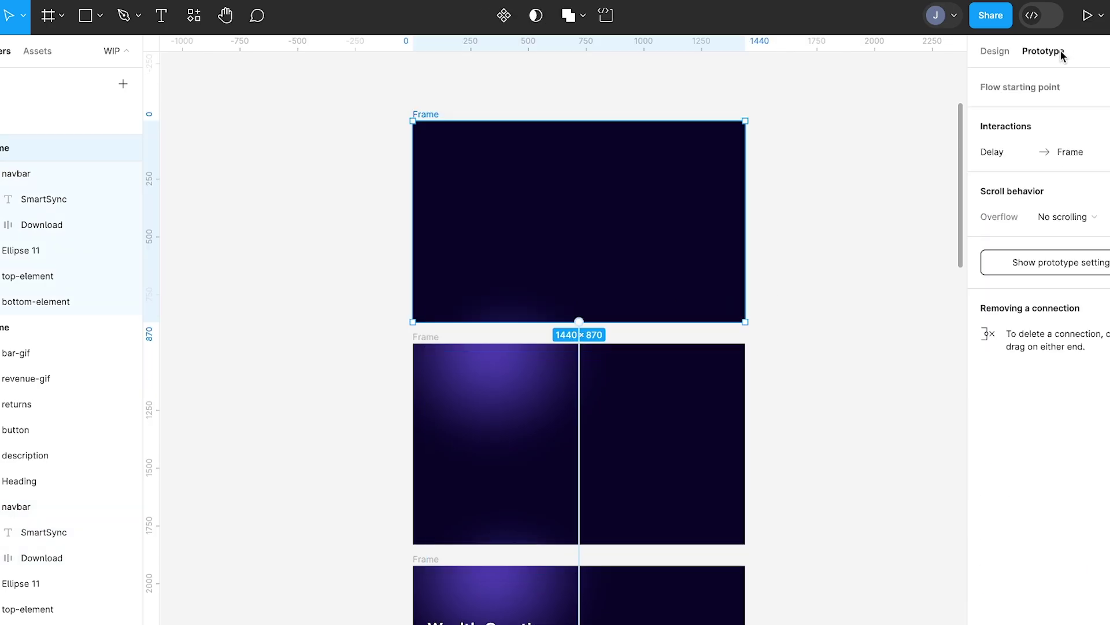
mouse_move(576, 355)
left_mouse_down()
mouse_move(578, 324)
mouse_move(578, 338)
left_mouse_up()
key("ctrl+z")
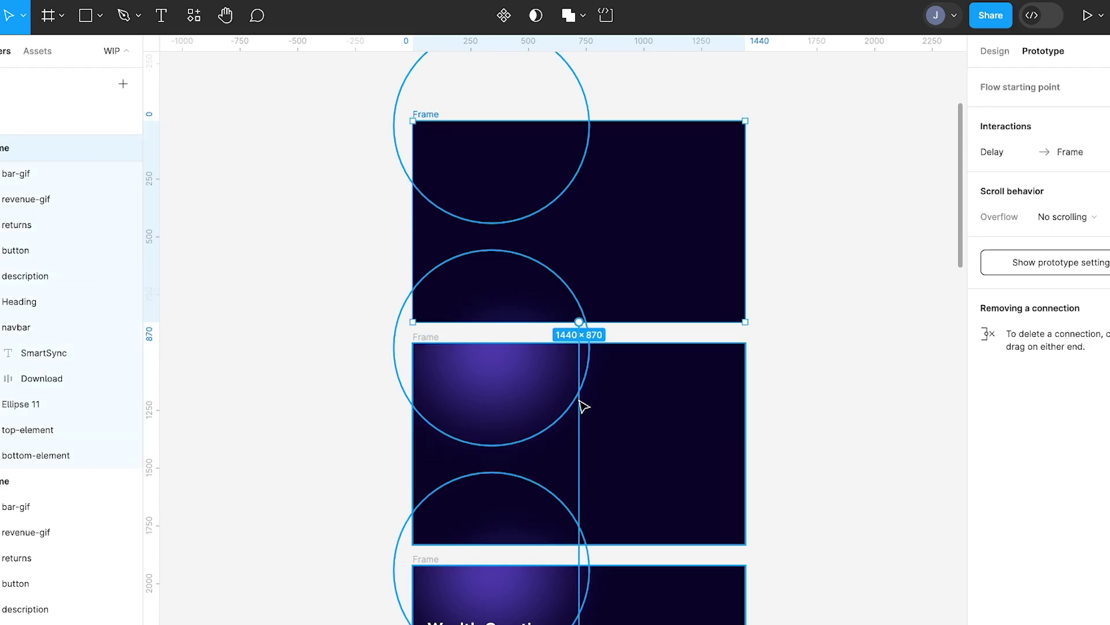
left_click(580, 404)
left_click(578, 331)
scroll(549, 375, "up", 3)
left_click(534, 392)
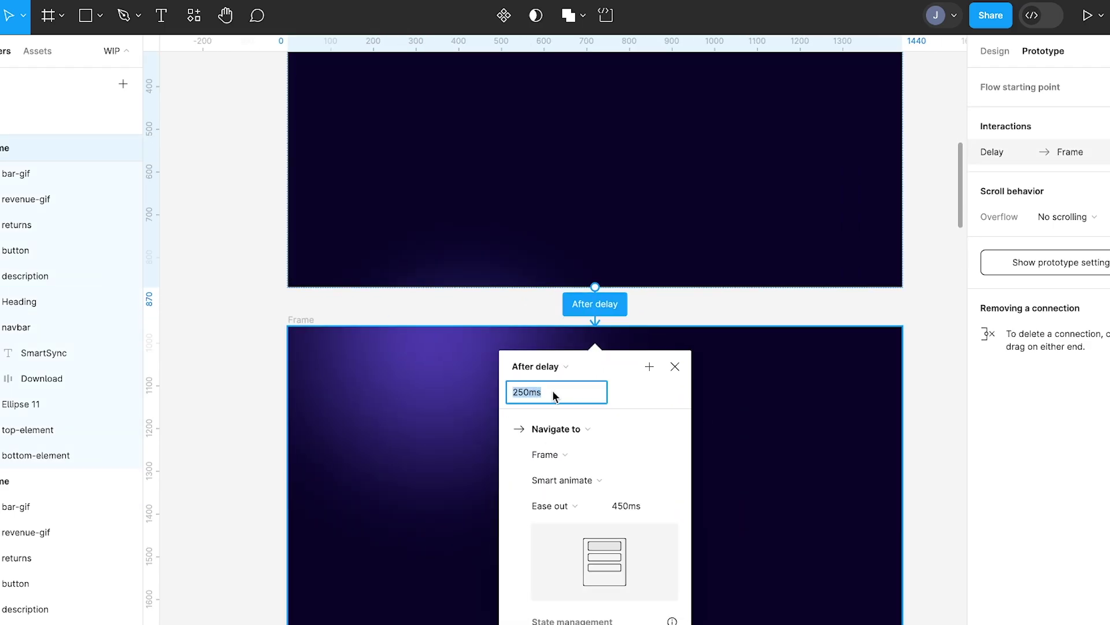
left_click(554, 355)
Change the trigger of the connection between the first and second frames to On click
scroll(581, 308, "up", 5)
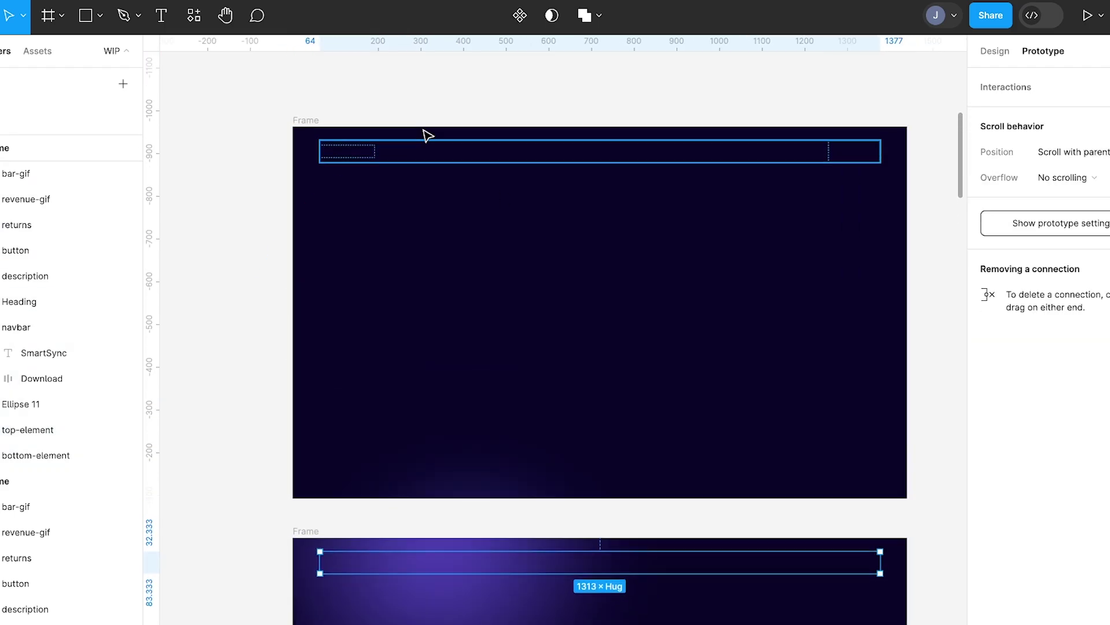
left_click(303, 132)
scroll(562, 440, "down", 2)
left_click(578, 442)
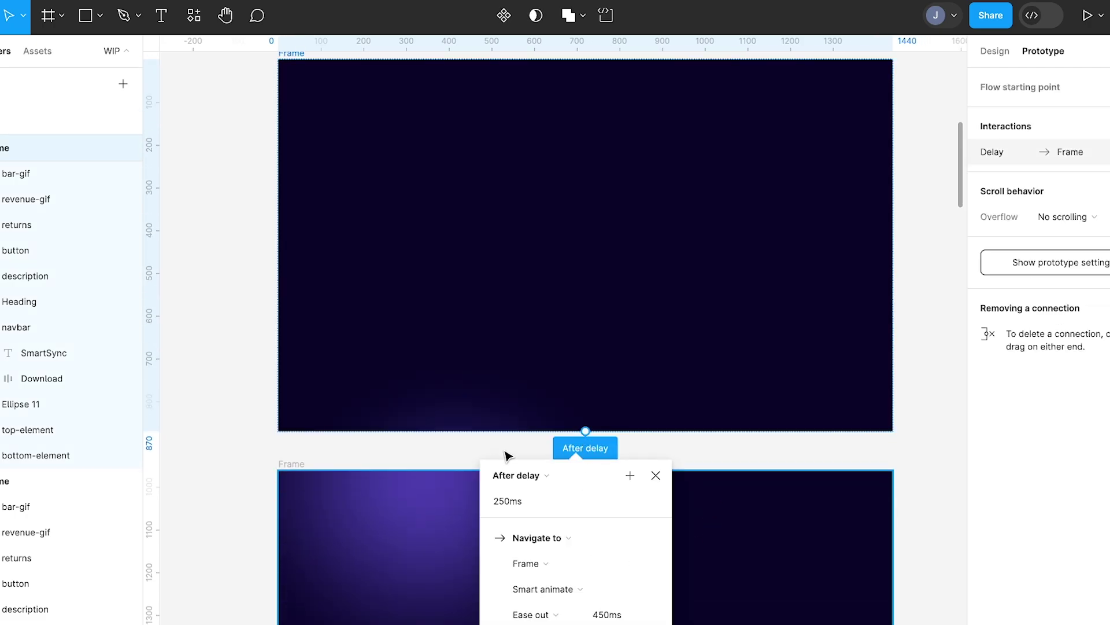
left_click(516, 475)
left_click(536, 280)
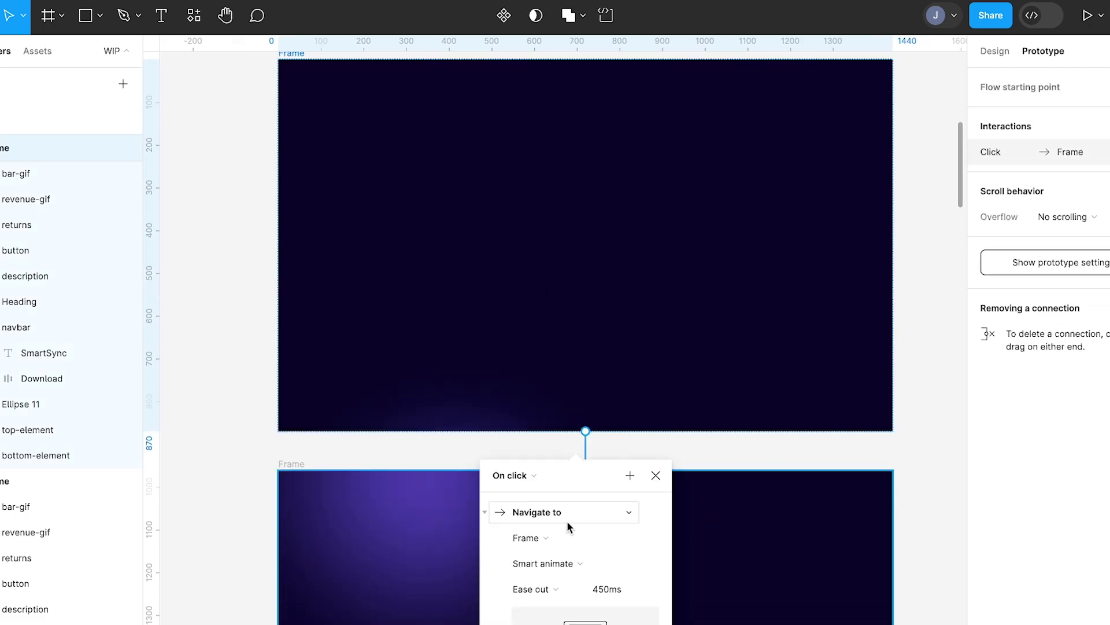
left_click_drag(599, 485, 700, 231)
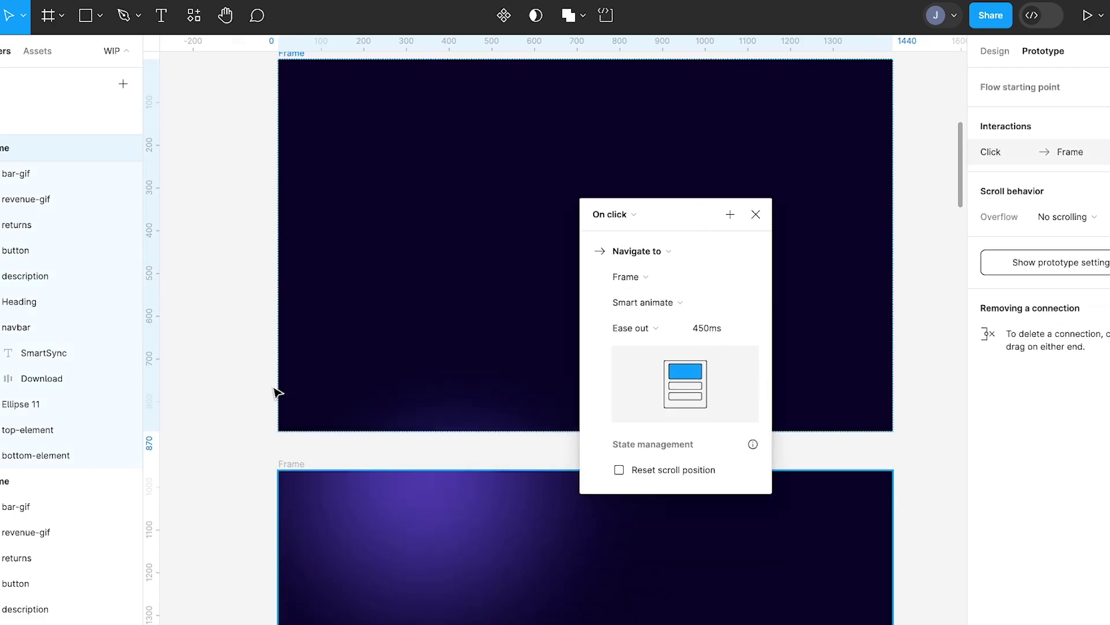
left_click(233, 427)
Redirect the second frame's delayed connection to the third frame, which shows the heading
scroll(233, 426, "down", 3)
left_click(292, 306)
scroll(339, 332, "down", 5)
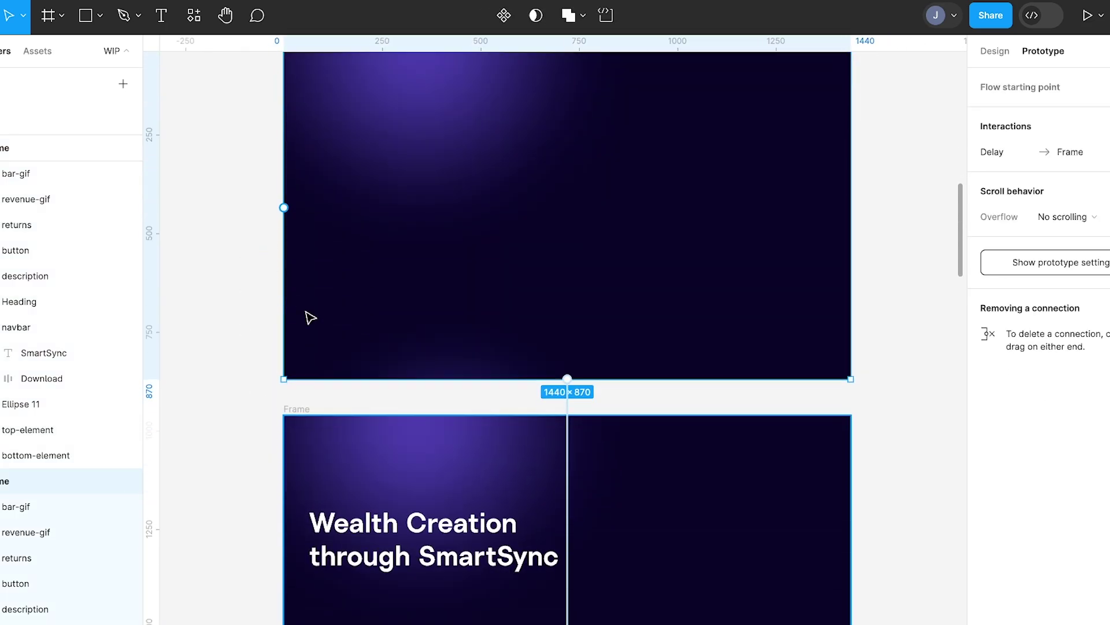
left_click(567, 395)
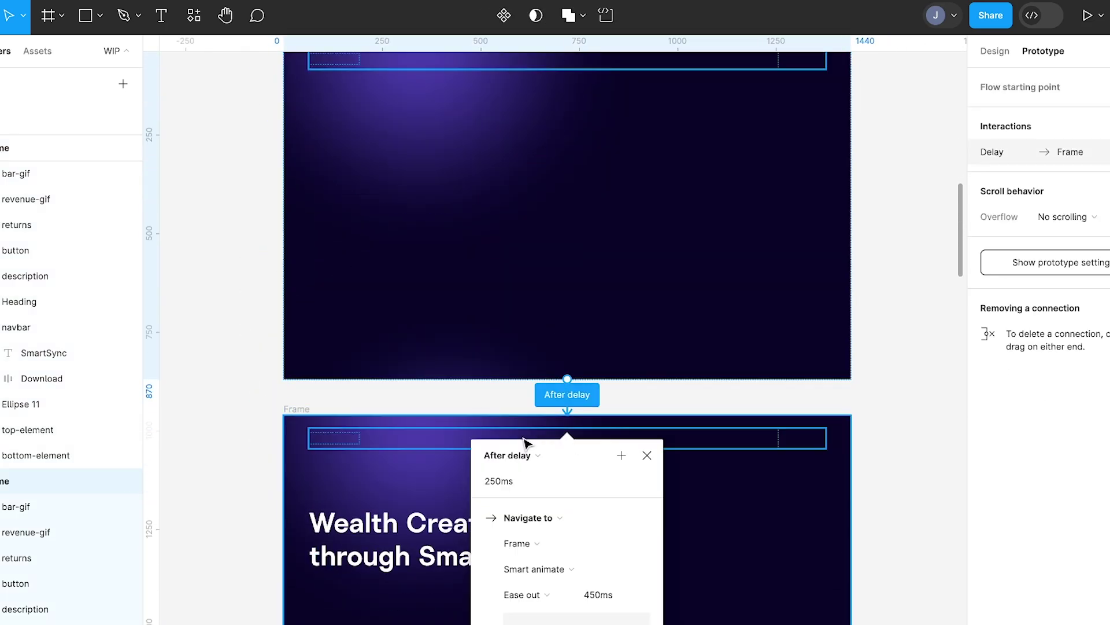
scroll(595, 347, "down", 5)
Redirect the heading frame's delayed connection to the next frame, which adds the description text
left_click(289, 145)
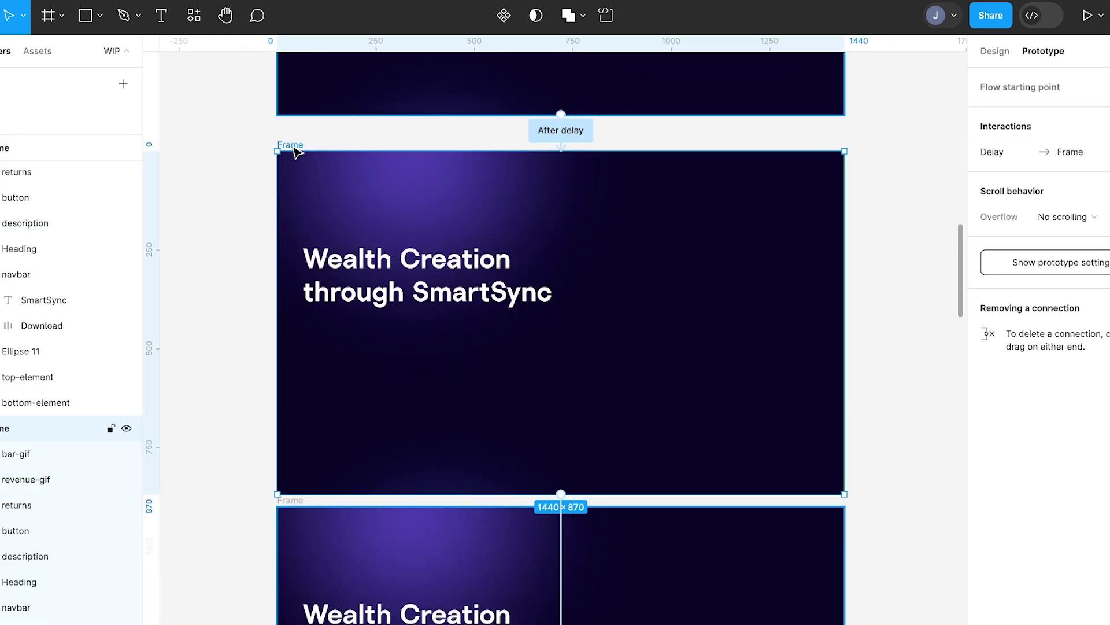
scroll(471, 422, "down", 2)
left_click_drag(559, 482, 533, 439)
scroll(564, 466, "down", 1)
scroll(563, 472, "down", 2)
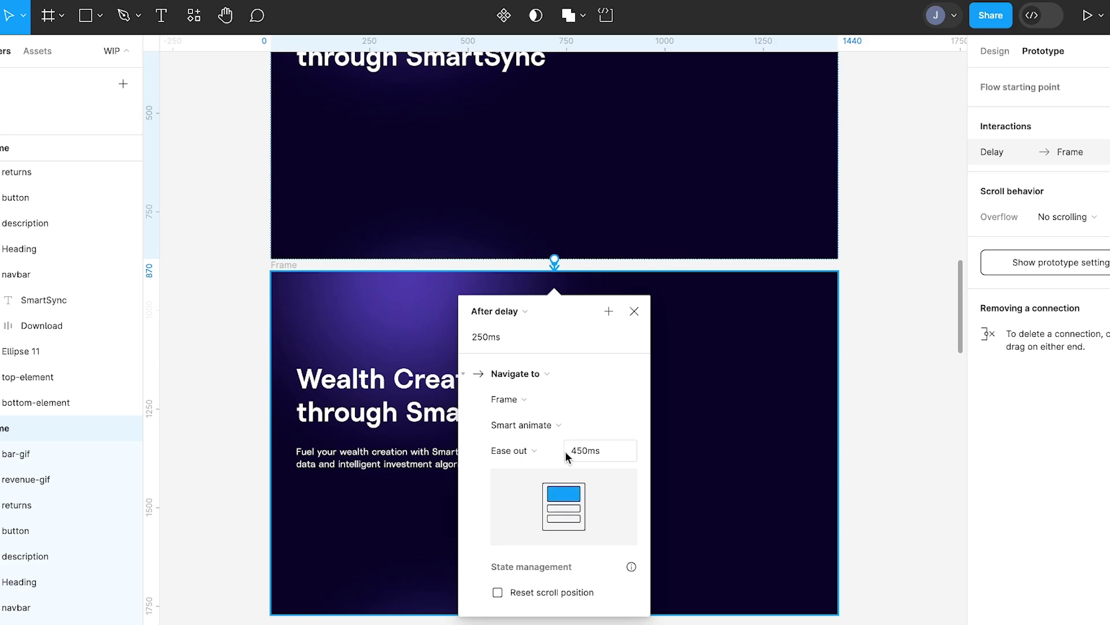
Redirect the description frame's delayed connection to the frame that adds the free trial button
left_click(231, 294)
left_click(283, 266)
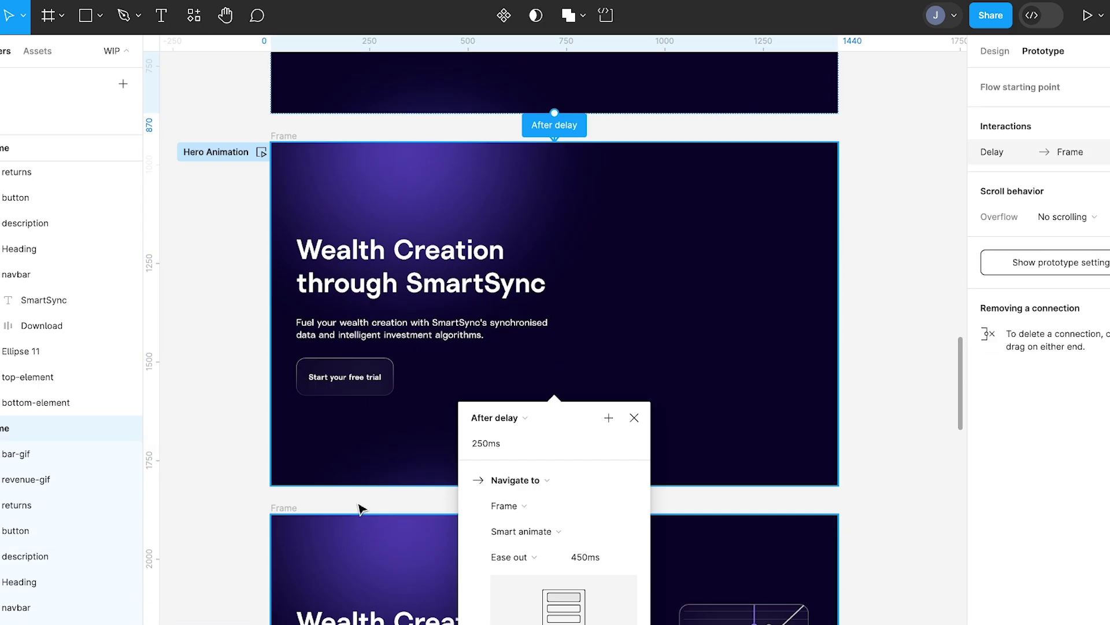
left_click(285, 99)
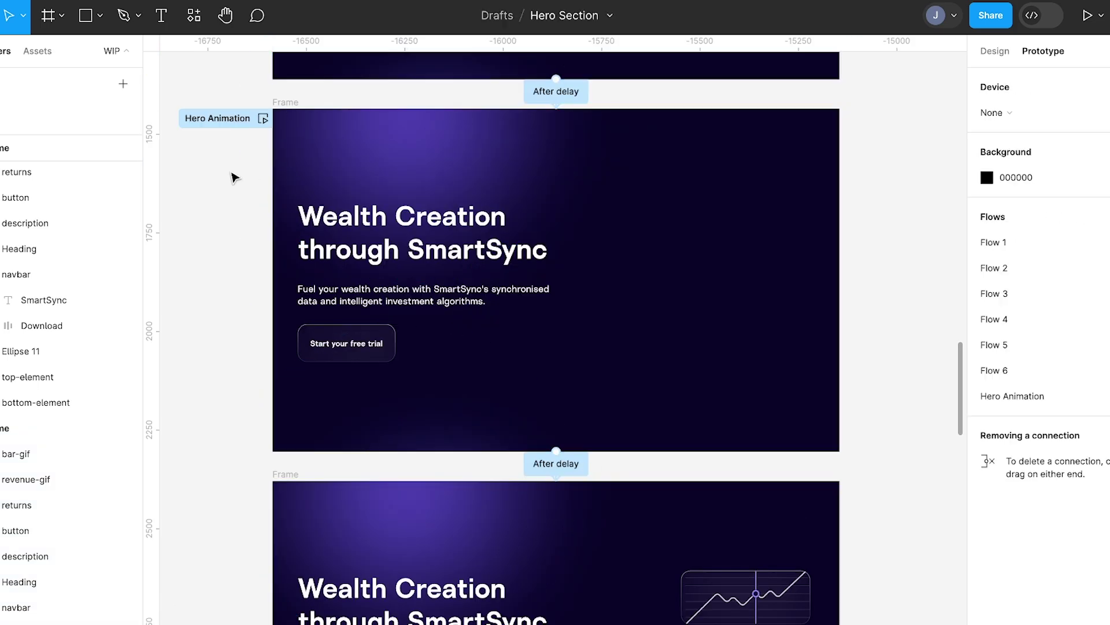
Examine the design properties of the revenue GIF card in the complete hero frame
scroll(286, 119, "up", 3)
scroll(286, 119, "left", 2)
scroll(286, 120, "down", 2)
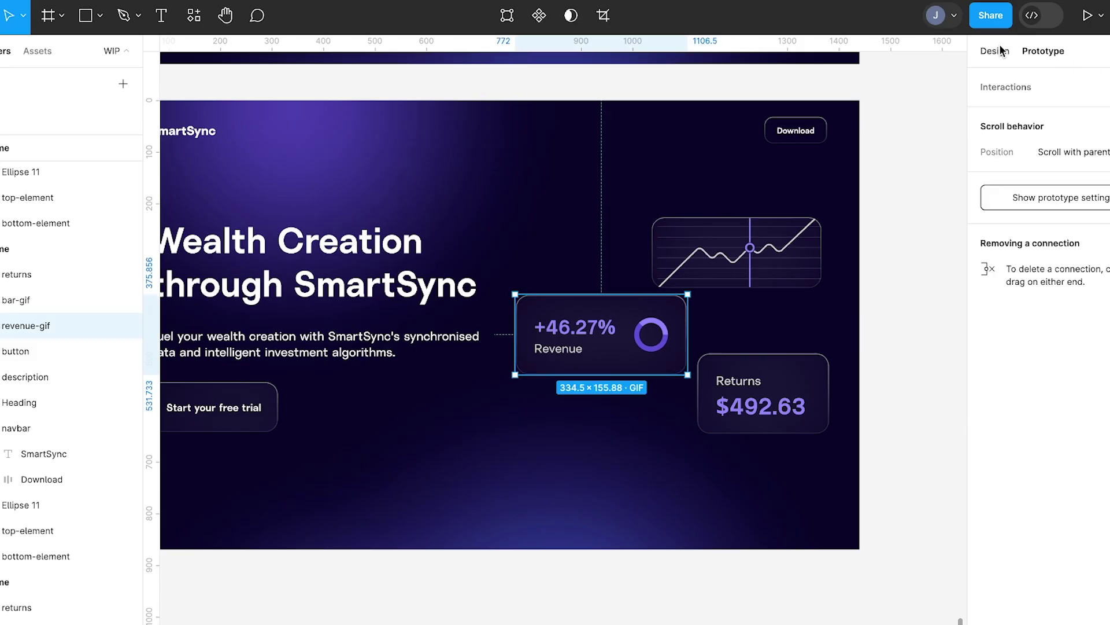
left_click(995, 51)
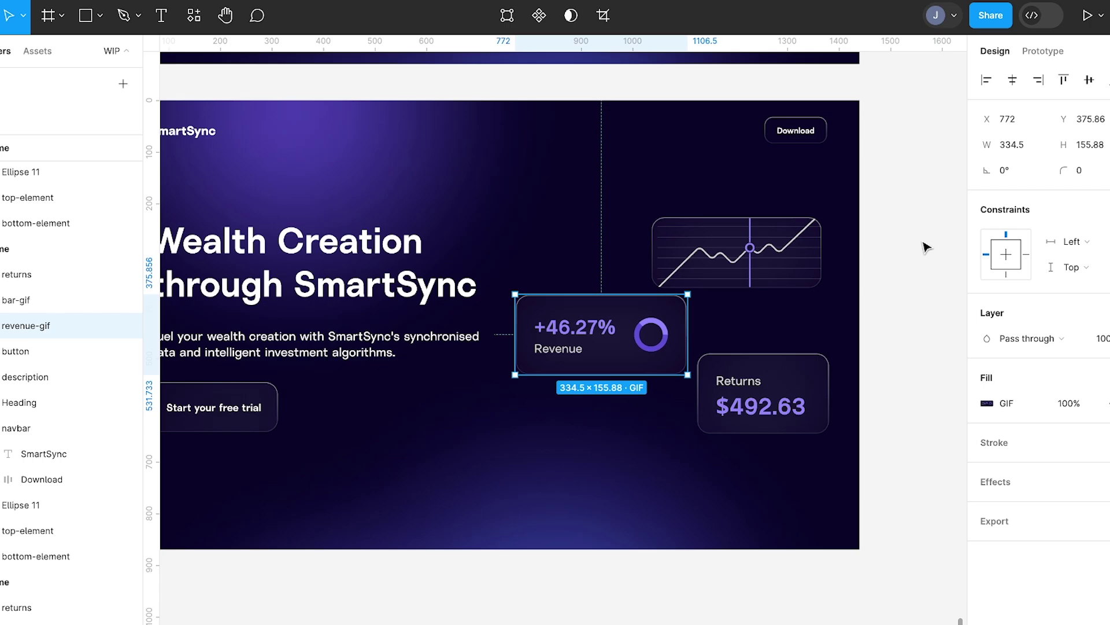
left_click(894, 296)
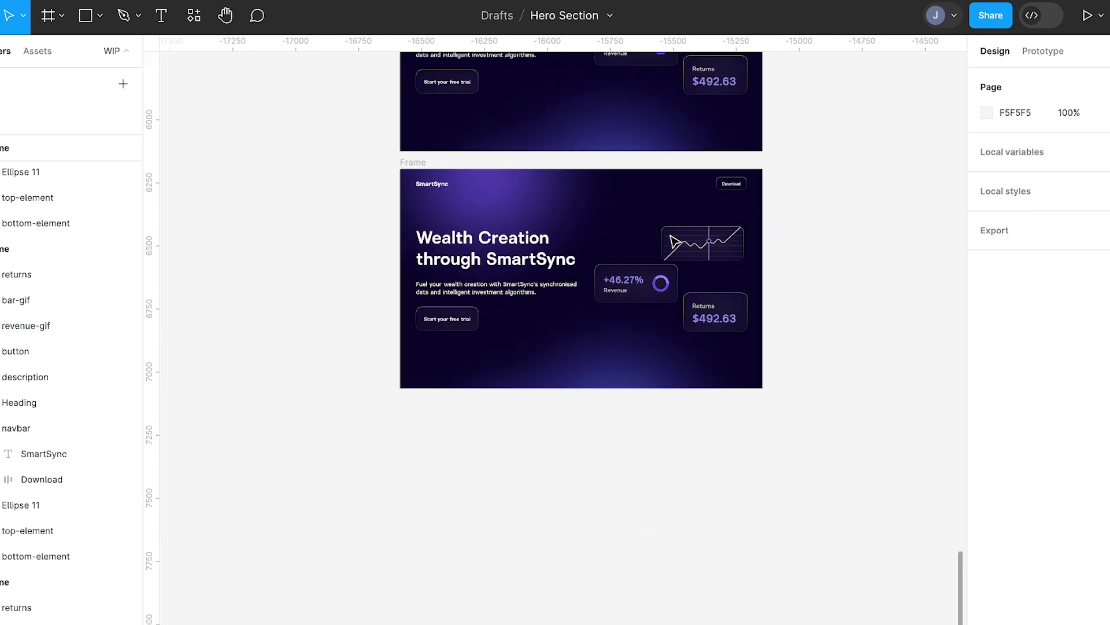
scroll(287, 359, "up", 3)
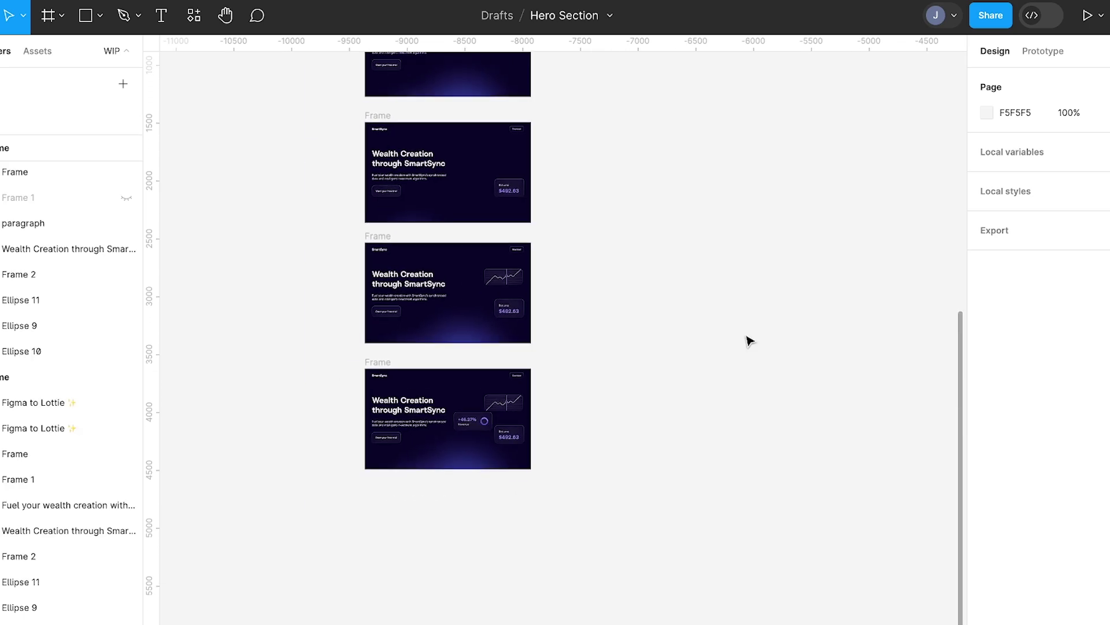
Examine the Graph frame's layer structure, including the mover group with its ellipses and vertical line and the Vector 1 curve
scroll(494, 420, "up", 5)
left_click(465, 428)
left_click(761, 377)
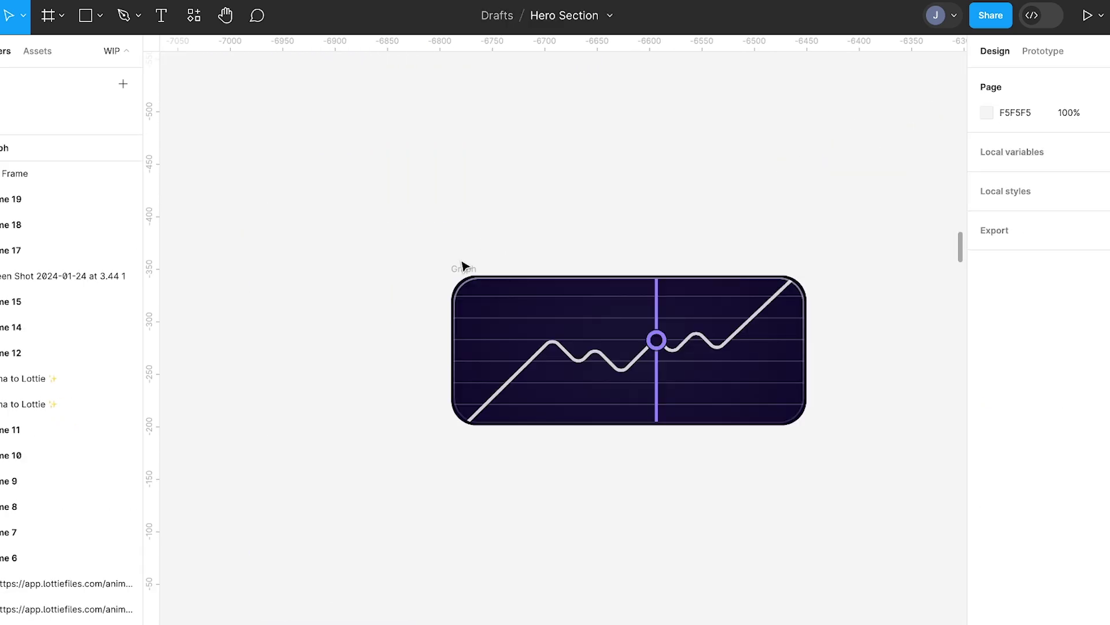
left_click(463, 267)
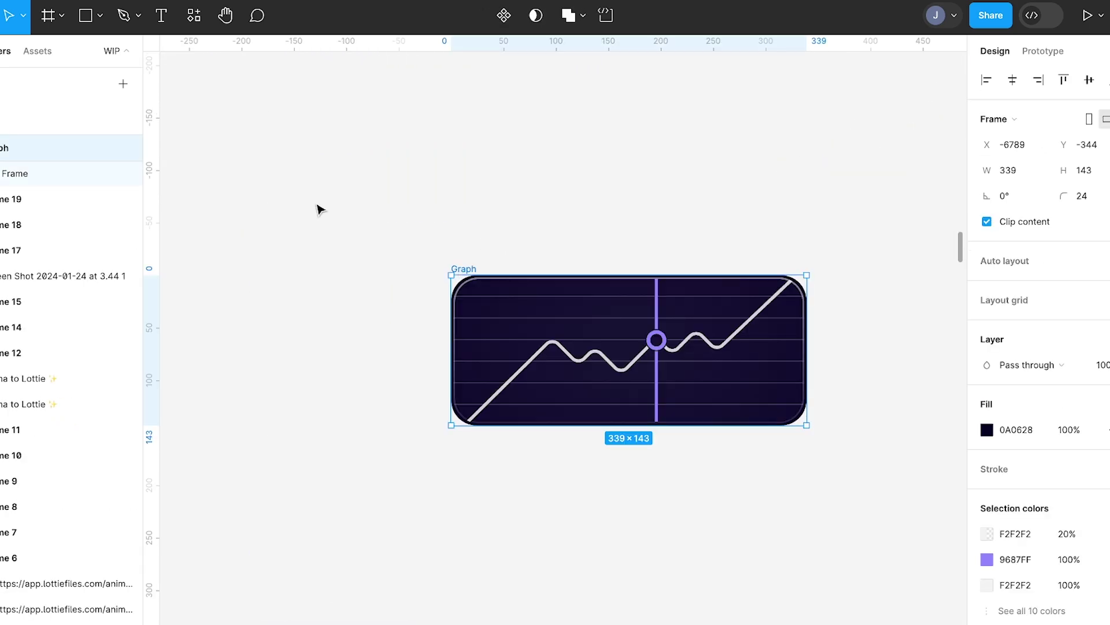
left_click(1, 173)
left_click(35, 199)
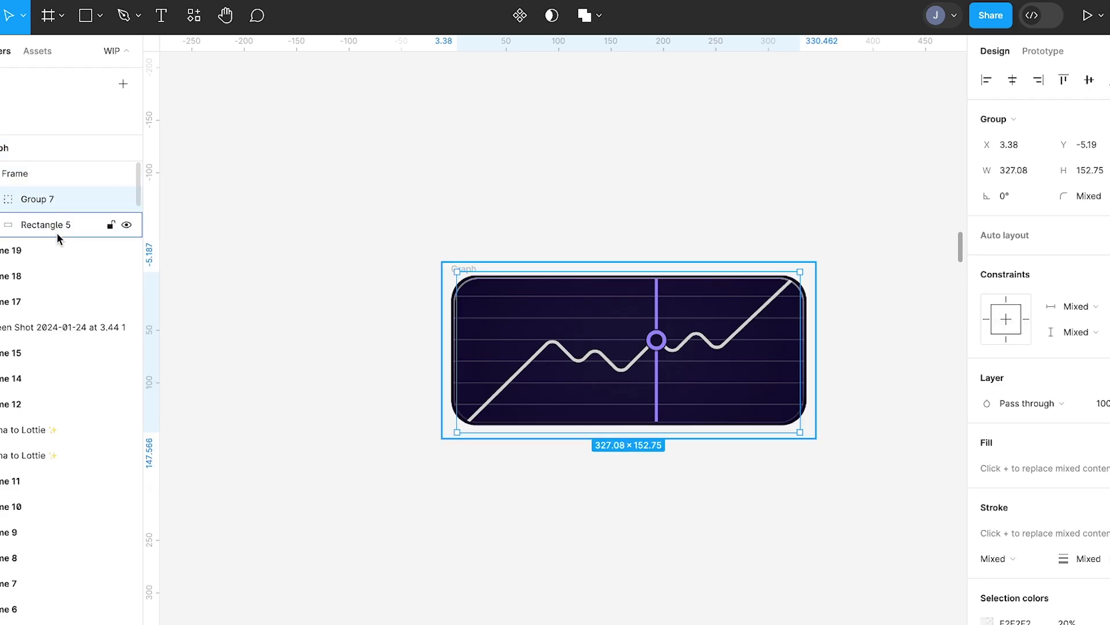
left_click(57, 231)
left_click(30, 228)
scroll(603, 346, "up", 4)
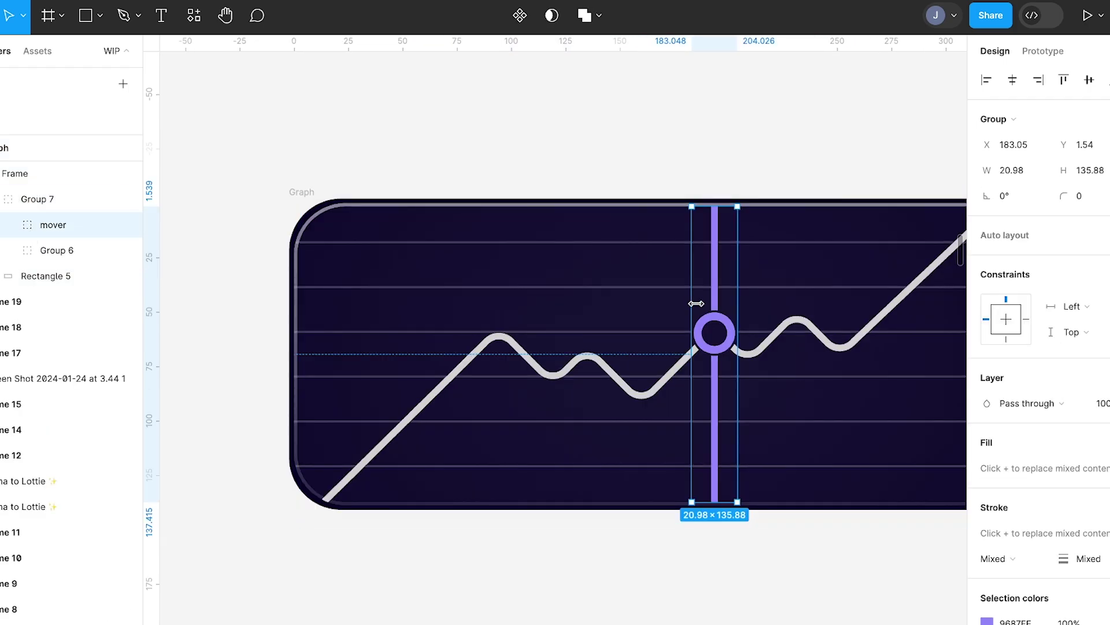
double_click(715, 321)
scroll(712, 316, "up", 4)
left_click(821, 369)
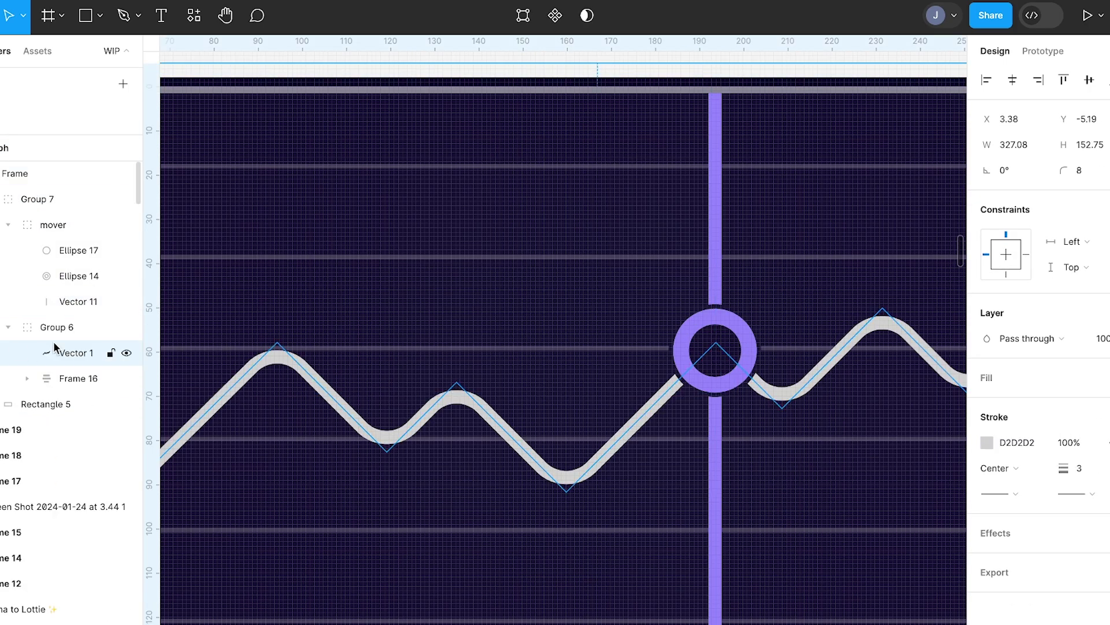
scroll(641, 397, "down", 3)
scroll(243, 197, "down", 4)
Duplicate the Graph frame directly below the original
left_click(263, 210)
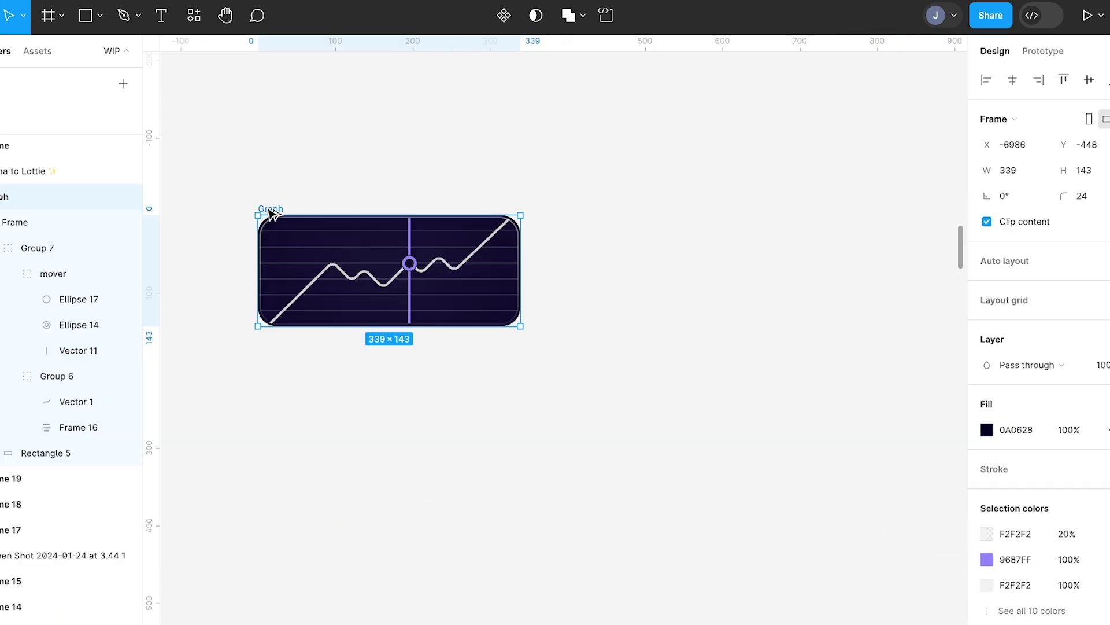
left_click_drag(271, 215, 279, 332, "alt")
scroll(382, 353, "up", 3)
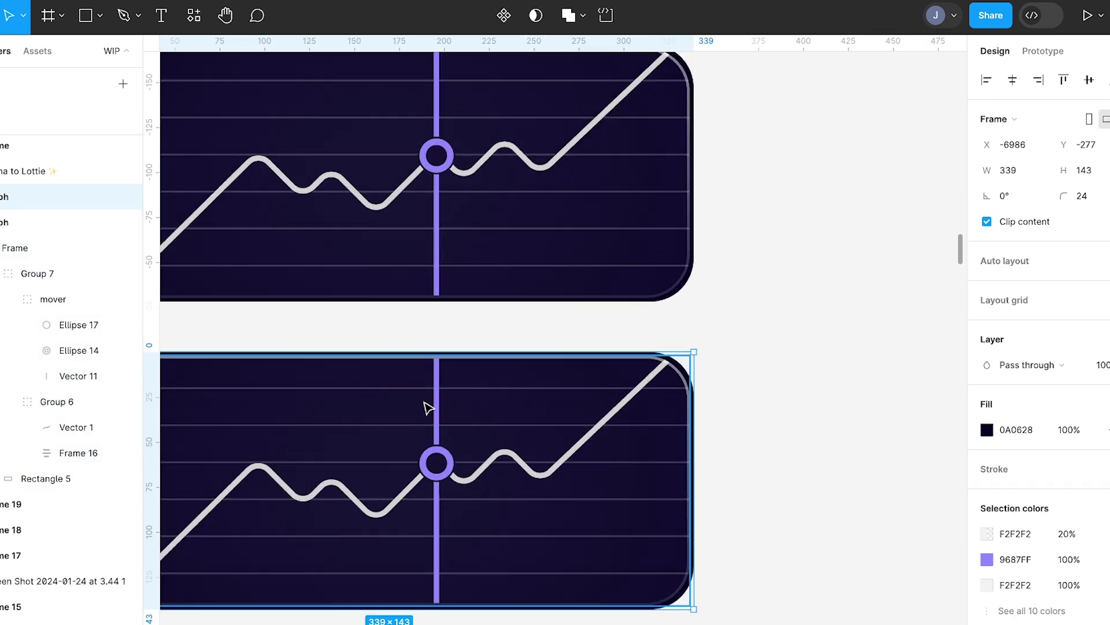
Move the mover group in the second Graph frame to X 82.75 and align its ring with the curve's first peak
left_click(439, 459)
double_click(451, 460)
scroll(453, 459, "up", 5)
left_click_drag(545, 234, 370, 235)
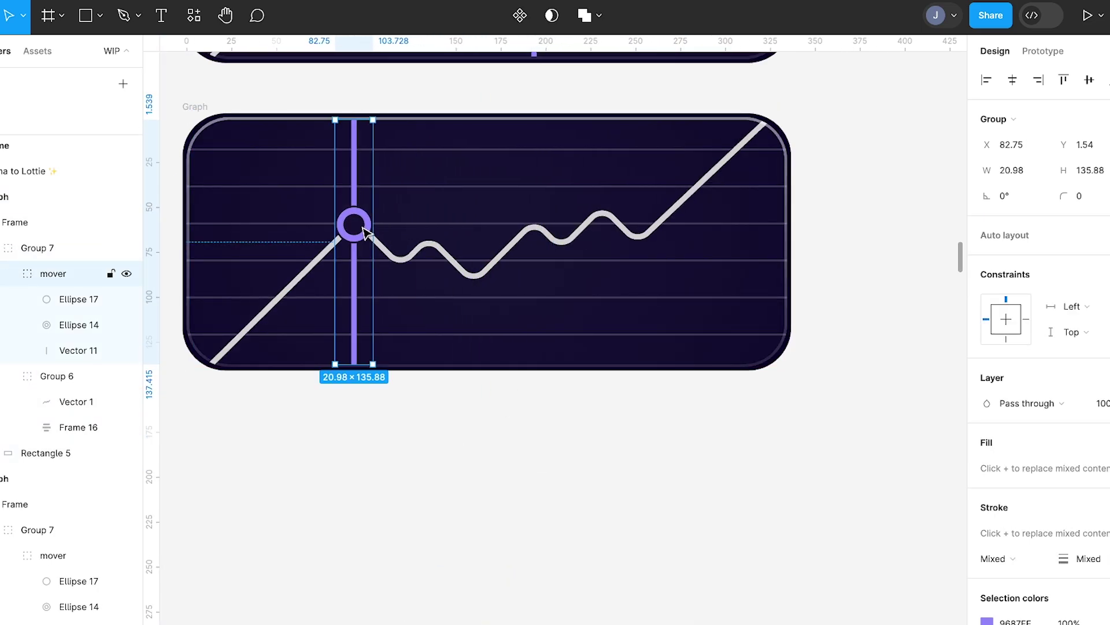
scroll(366, 233, "up", 5)
double_click(373, 217)
left_click_drag(374, 213, 374, 215)
scroll(374, 215, "down", 8)
Duplicate the second Graph frame below itself and move the copy's mover group to X 279.75
left_click(292, 153)
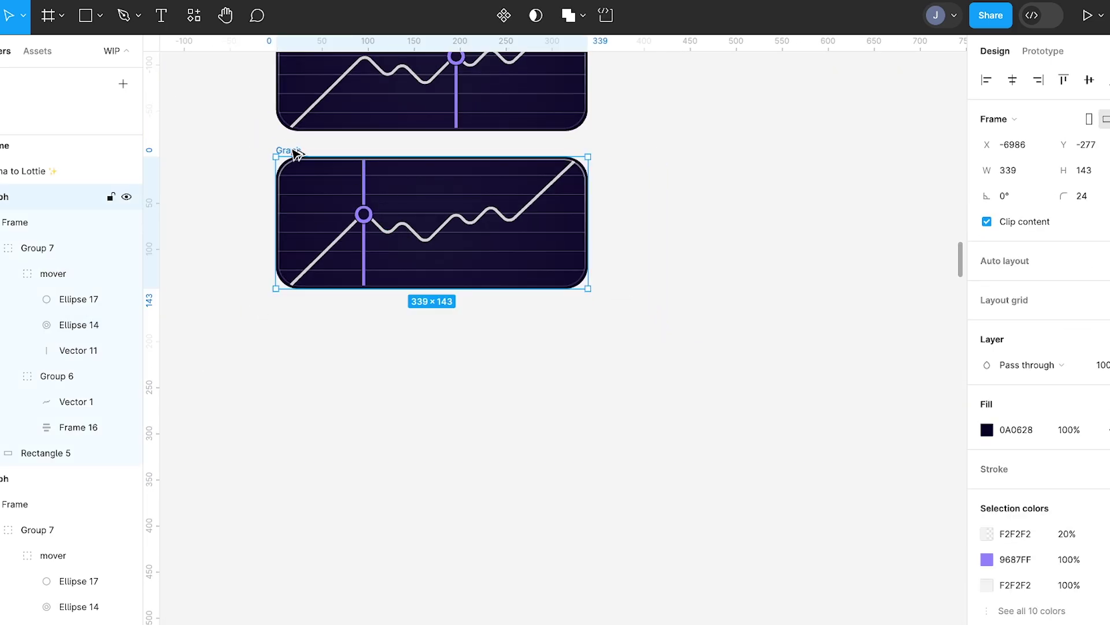
left_click_drag(292, 153, 292, 318, "alt")
scroll(370, 396, "up", 5)
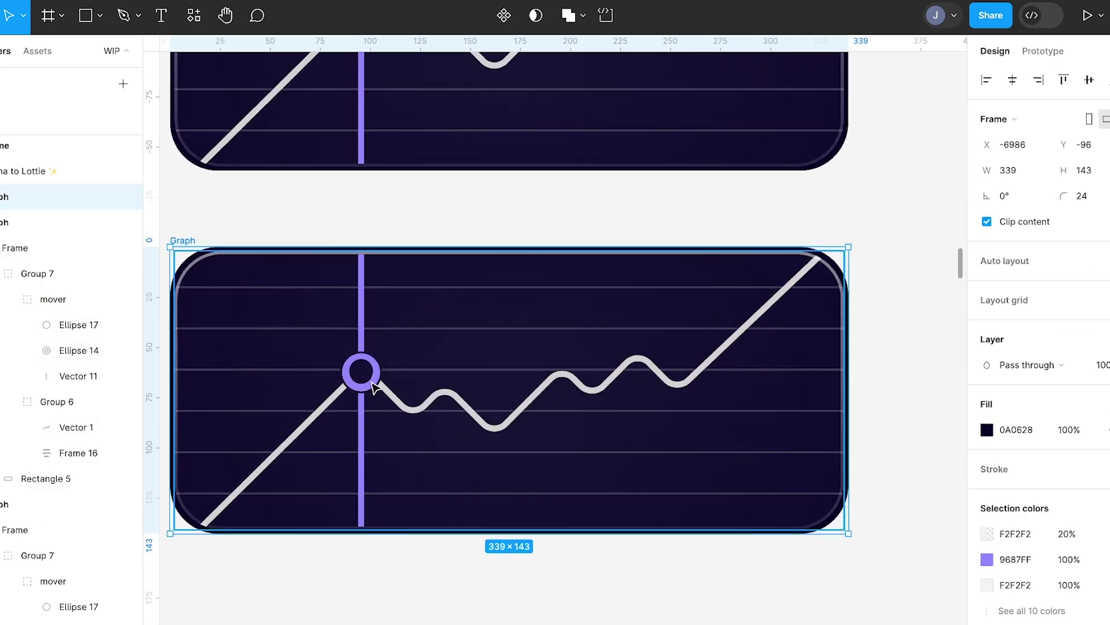
left_click(367, 333)
double_click(367, 332)
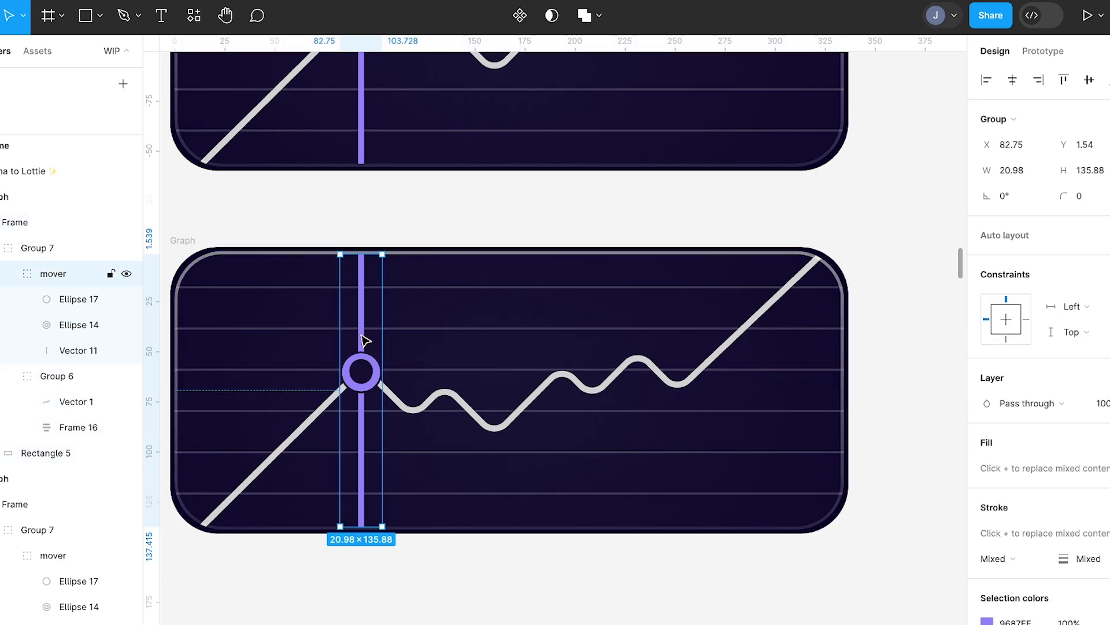
left_click_drag(366, 340, 758, 317)
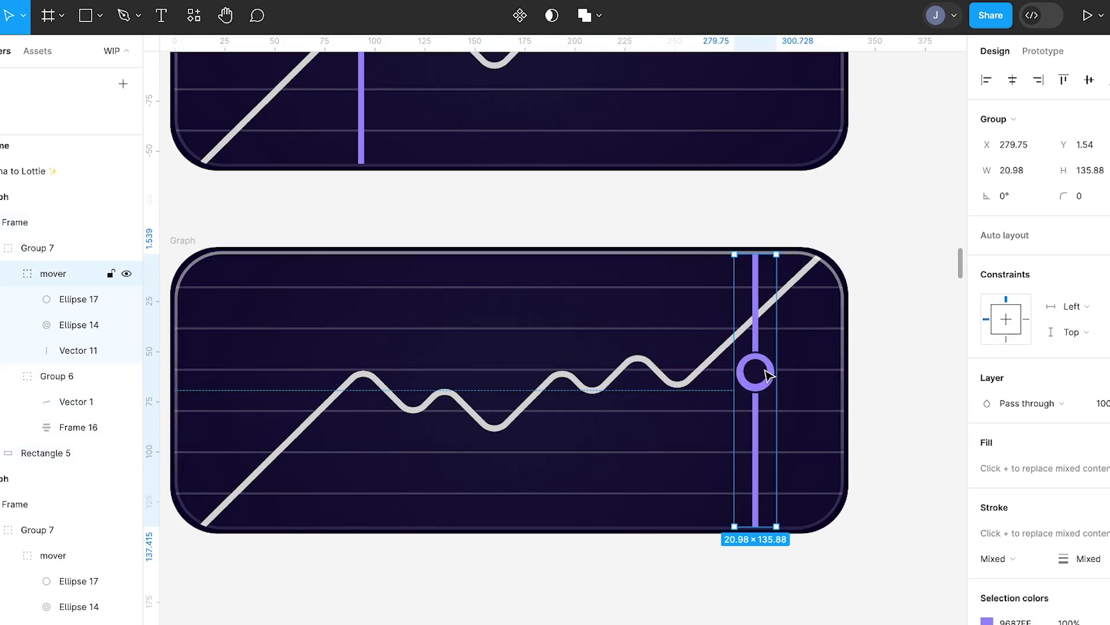
Raise Ellipse 17 and Ellipse 14 in the third Graph frame so the ring sits on the rising curve
scroll(761, 362, "up", 5)
double_click(769, 373)
left_click(769, 373, "shift")
left_click_drag(769, 366, 772, 229)
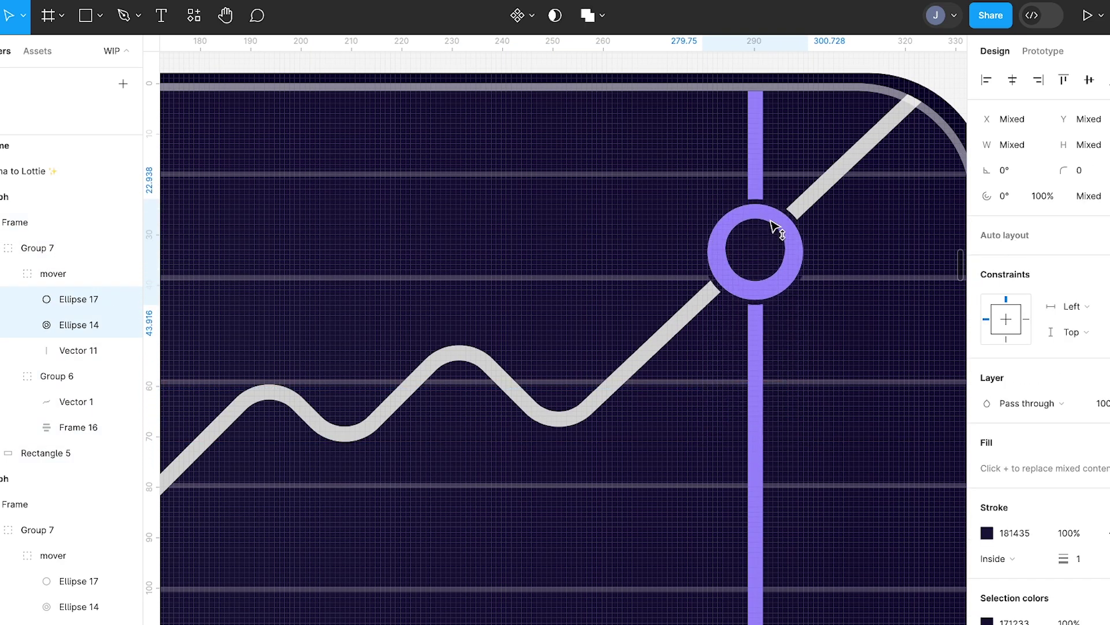
scroll(769, 230, "down", 5)
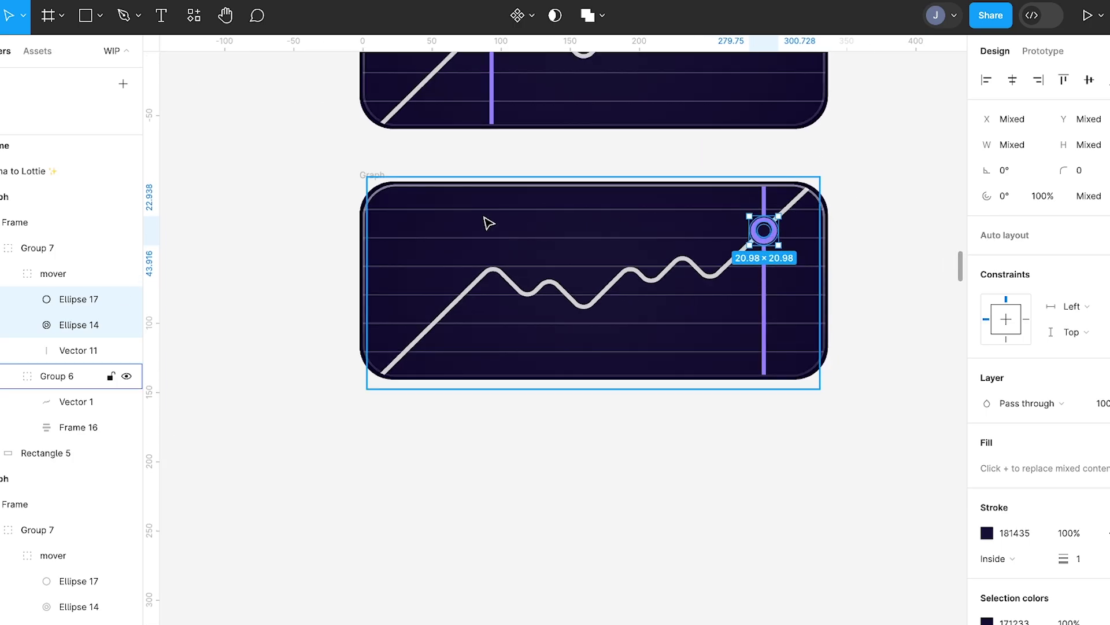
left_click(322, 216)
Connect the first Graph frame to the second with an After delay of 1 ms, using Smart animate, Ease out, 700 ms
scroll(322, 216, "down", 3)
scroll(322, 217, "down", 1)
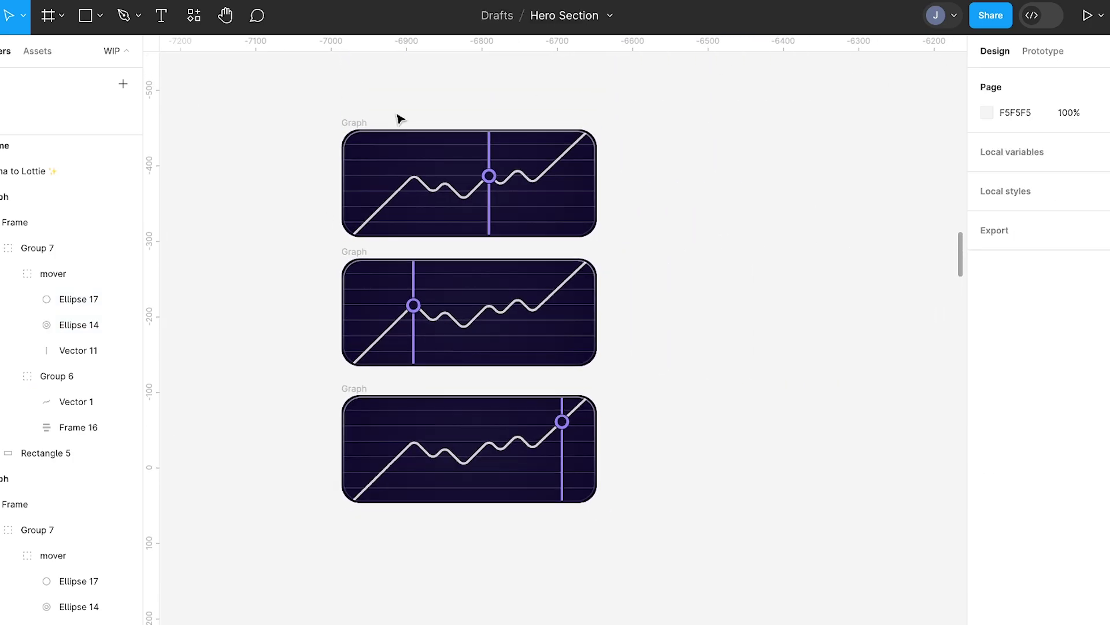
left_click(355, 124)
left_click(1043, 51)
scroll(536, 235, "up", 4)
left_click_drag(752, 145, 510, 348)
scroll(214, 287, "down", 3)
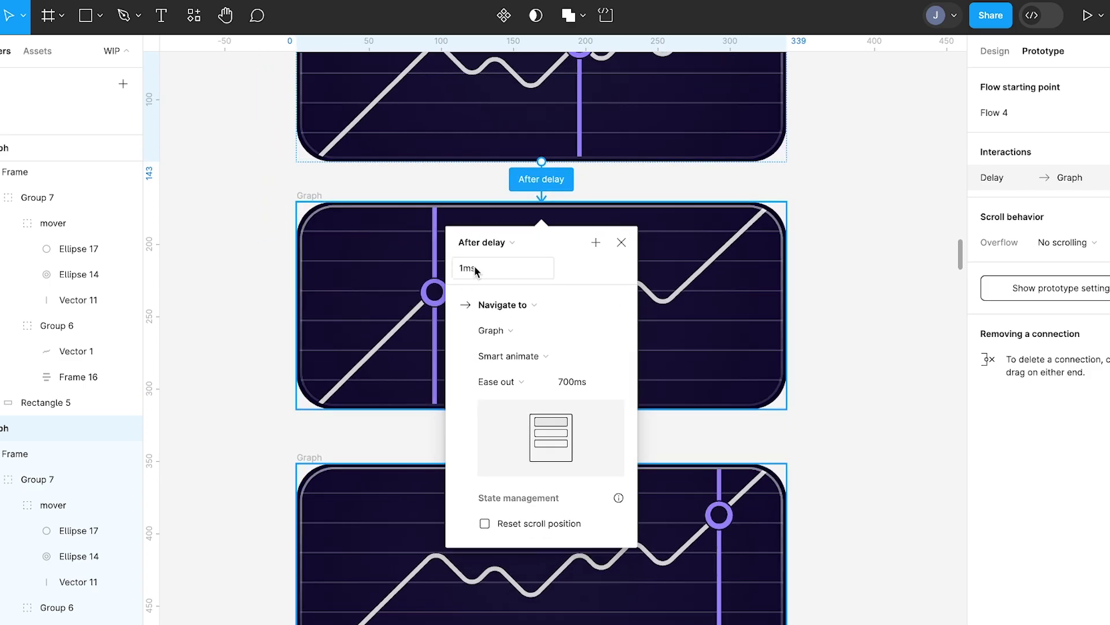
scroll(326, 244, "down", 2)
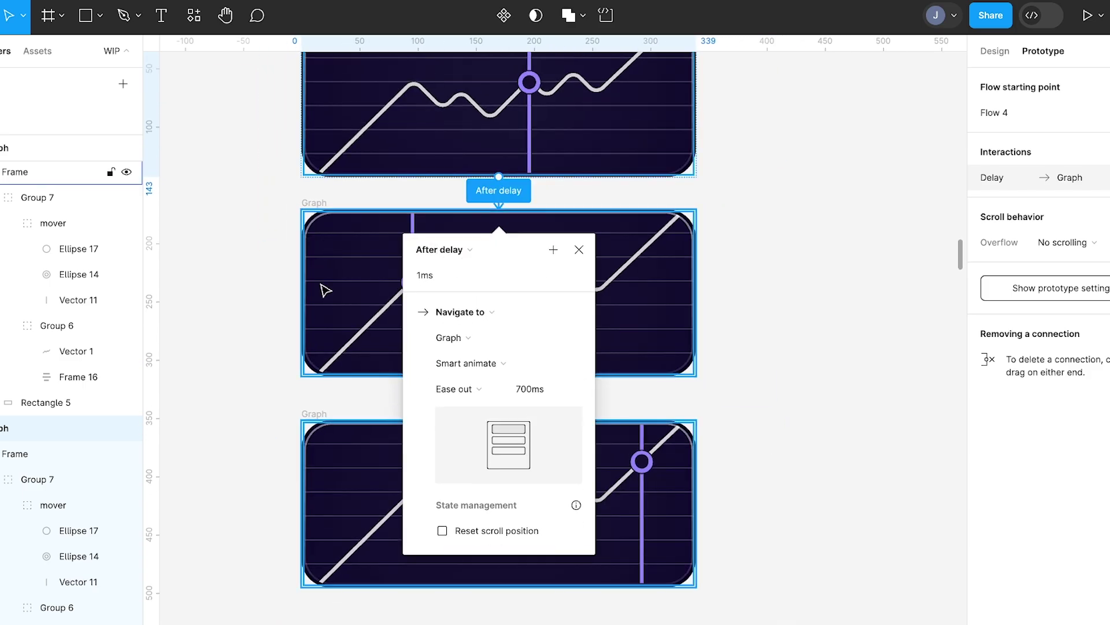
scroll(267, 296, "up", 3)
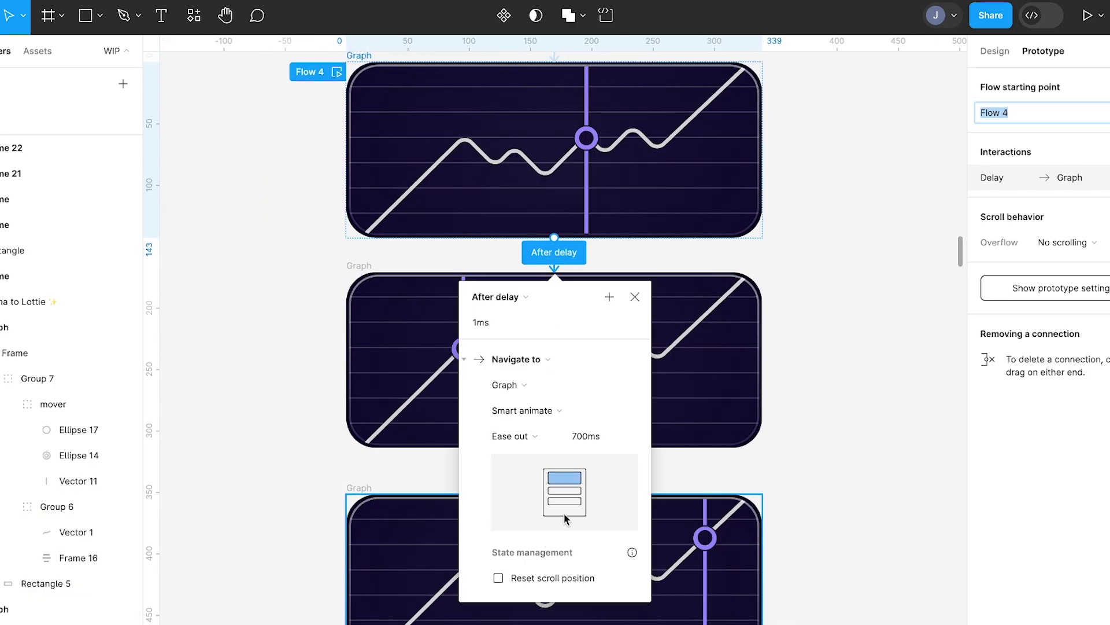
key("Escape")
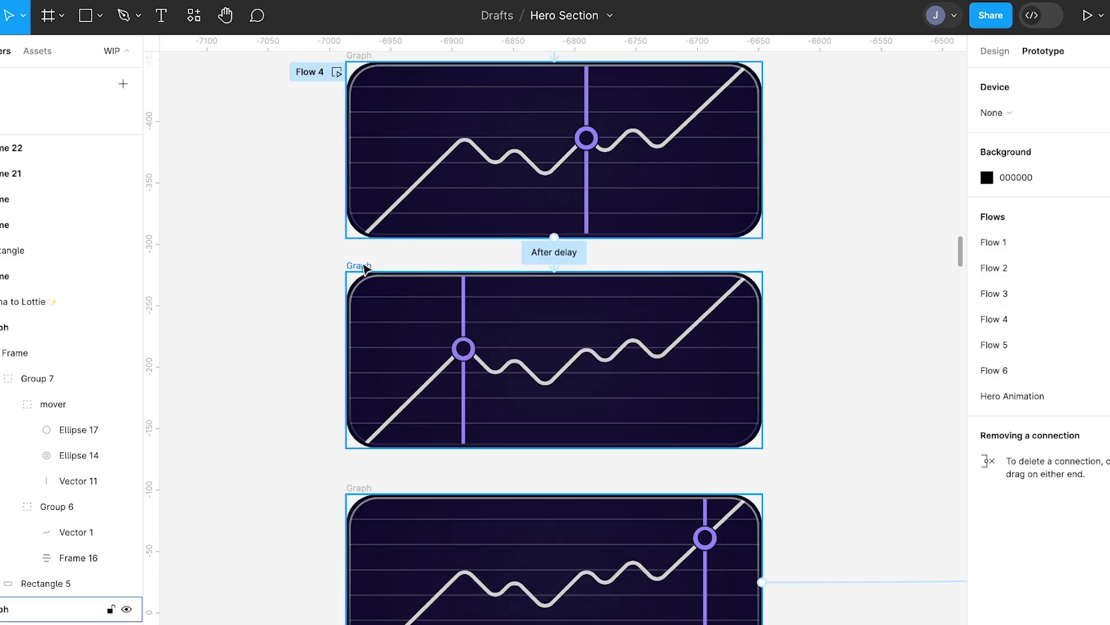
Connect the second Graph frame to the third with an After delay of 1 ms and a Smart animate duration of 700 ms
left_click(361, 265)
left_click_drag(554, 448, 556, 516)
scroll(399, 480, "down", 4)
left_click(486, 285)
left_click(494, 491)
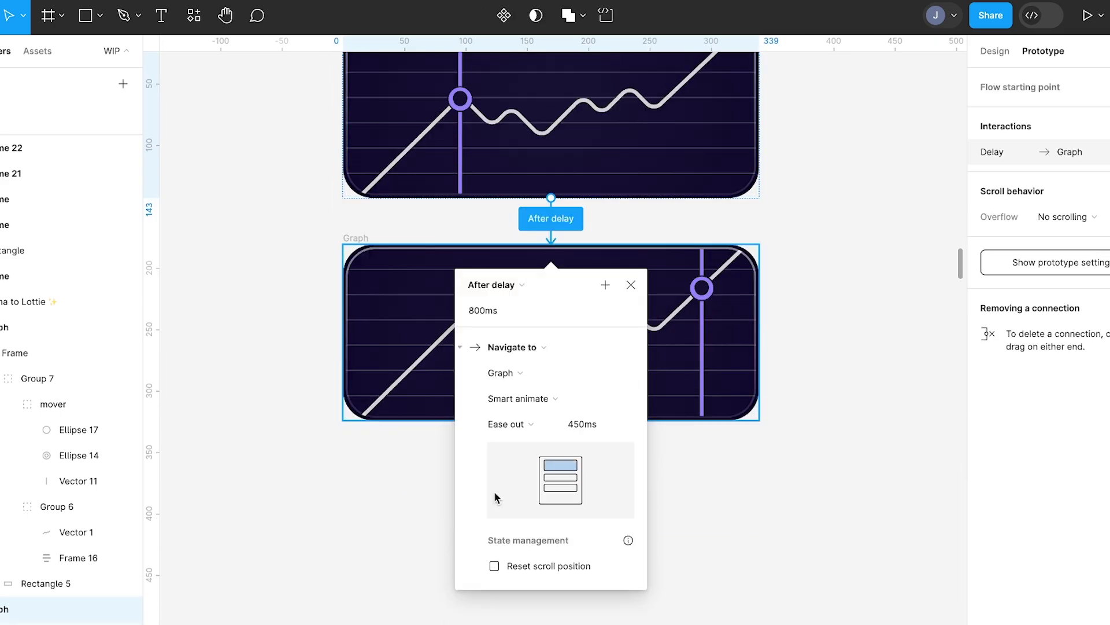
type("1")
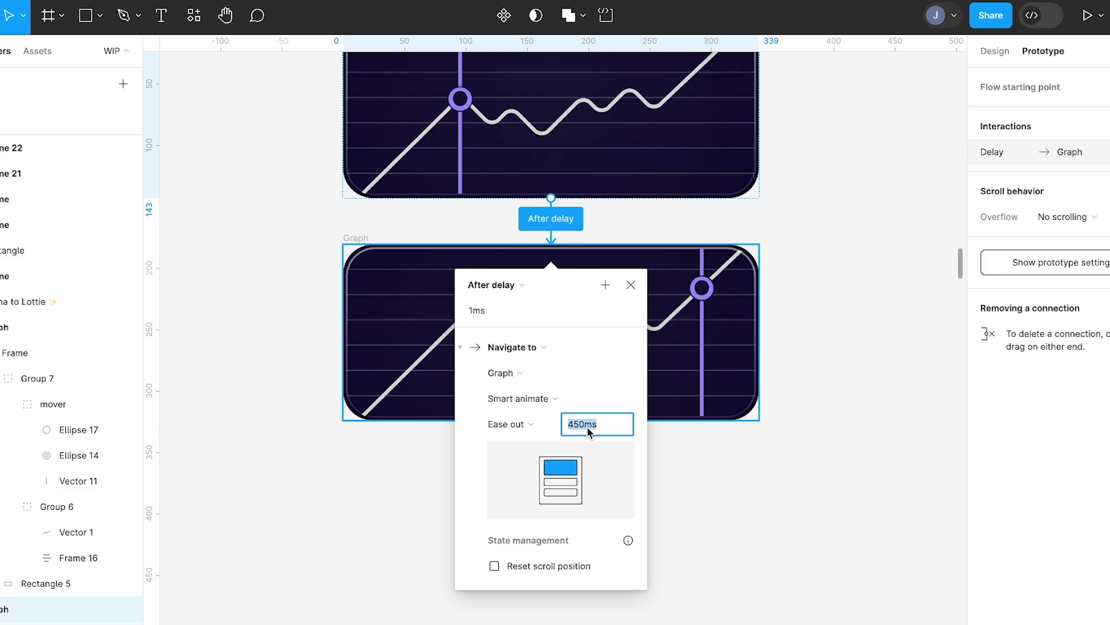
type("700")
key("Return")
left_click(868, 238)
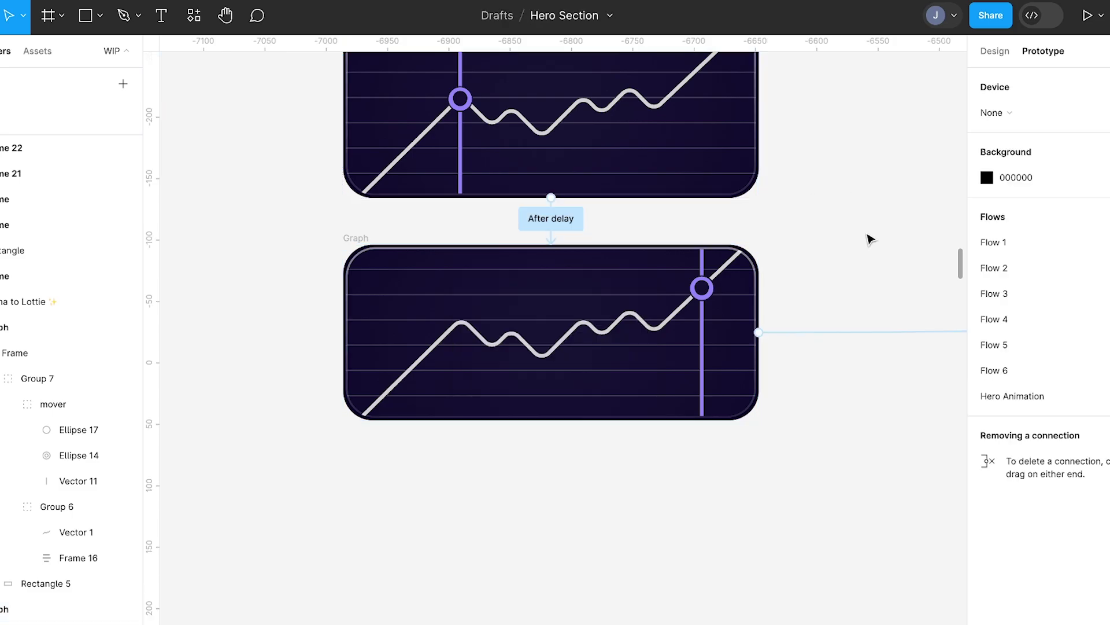
Loop the third Graph frame back to the first with a 1 ms After delay and a 700 ms Smart animate transition
left_click(376, 250)
scroll(394, 196, "up", 3)
left_click_drag(750, 414, 657, 189)
scroll(843, 144, "up", 2)
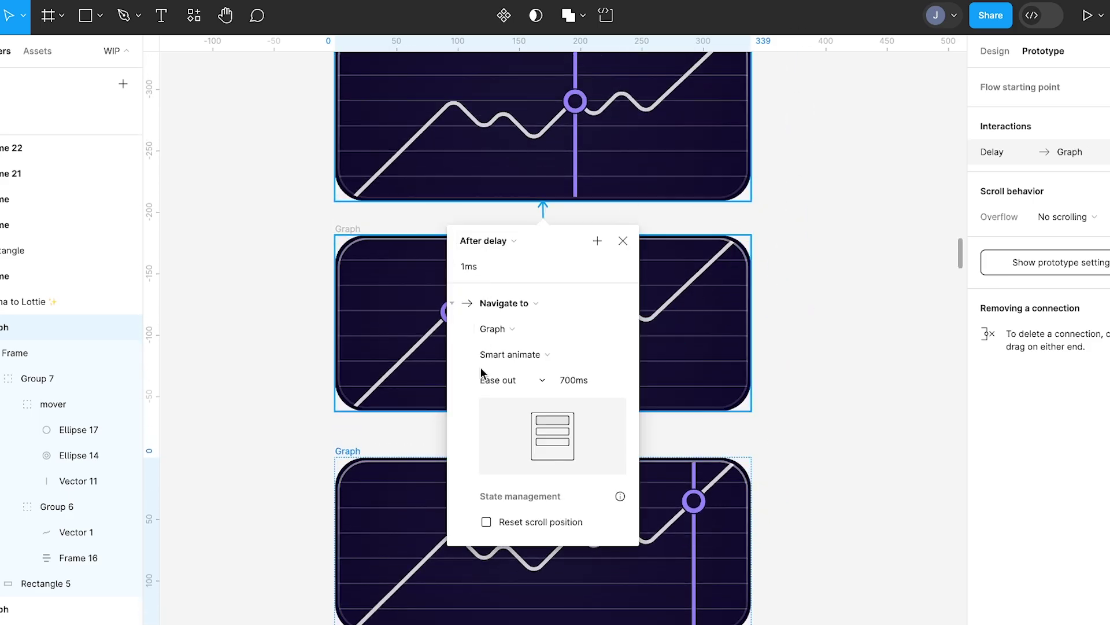
left_click(811, 268)
scroll(580, 427, "down", 3)
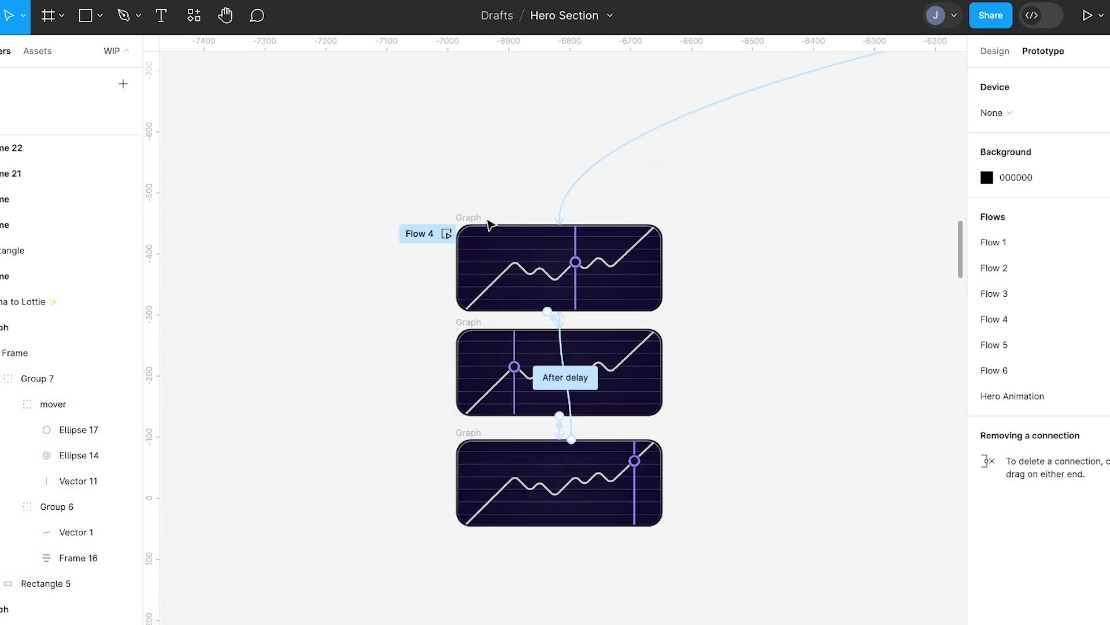
Preview the Flow 4 graph animation in an enlarged preview window and close it
left_click(489, 223)
left_click(446, 234)
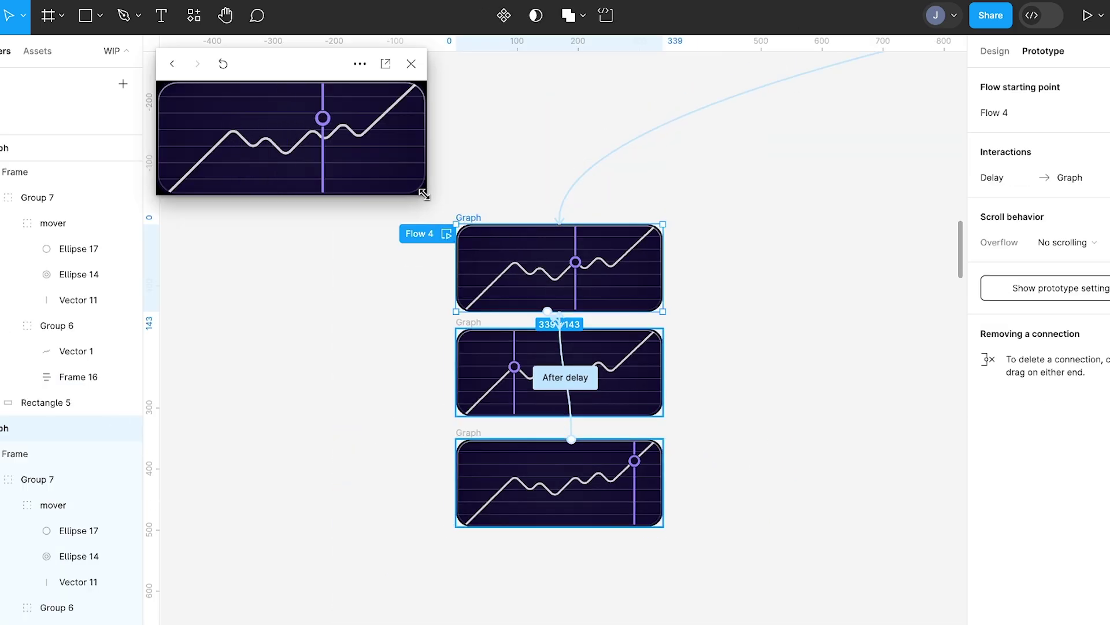
left_click_drag(423, 195, 579, 378)
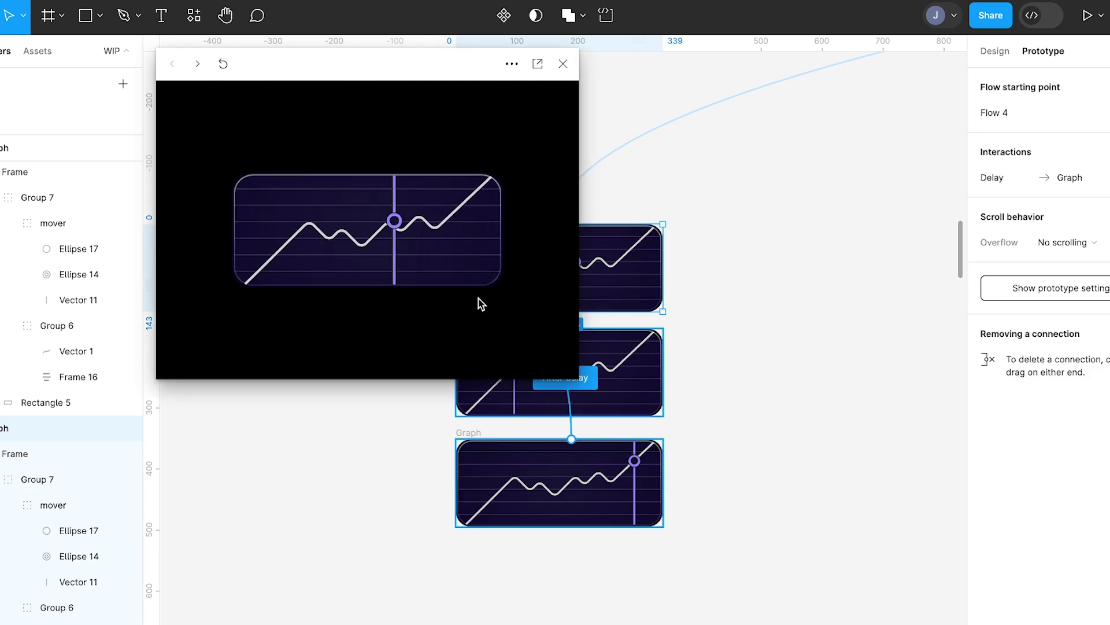
left_click(565, 66)
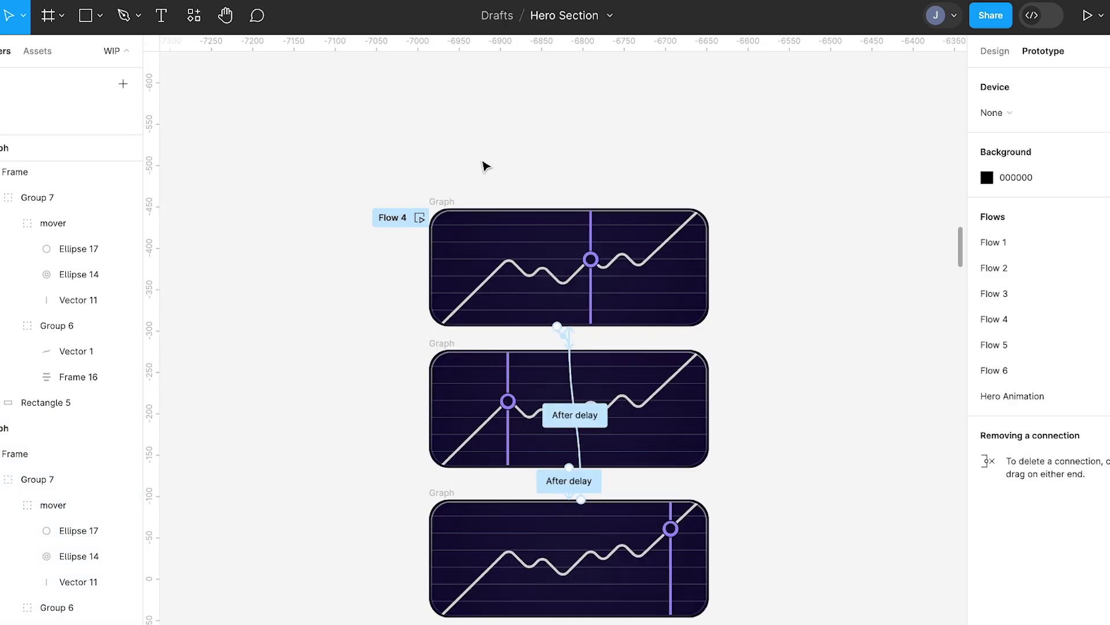
scroll(484, 166, "down", 2)
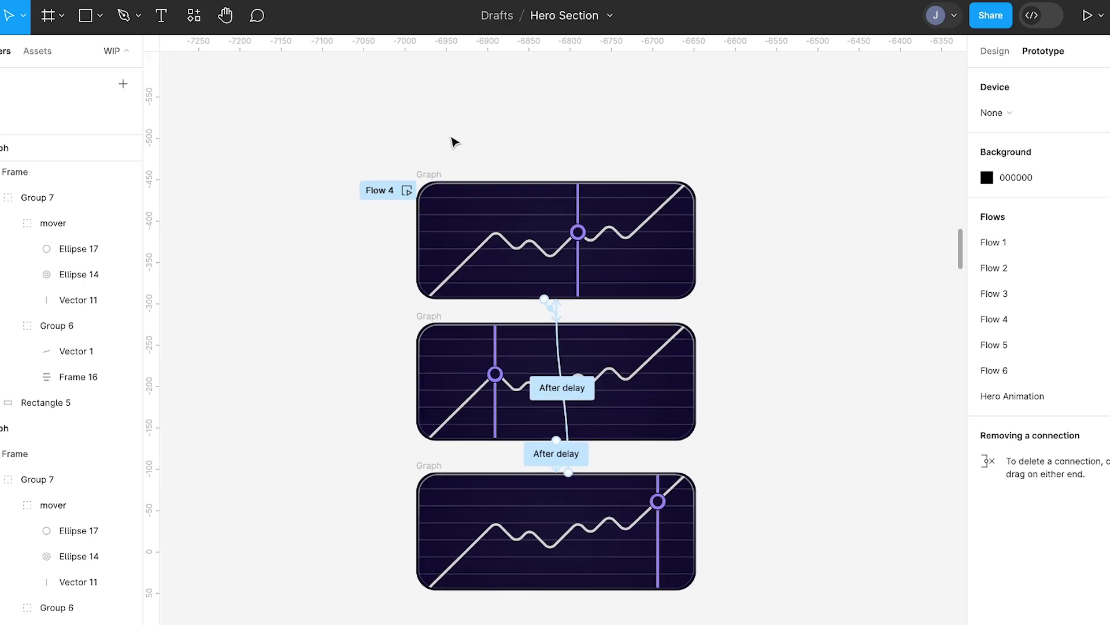
Search the plugins for "lottie" and launch the LottieFiles plugin with the first Graph frame selected
left_click(438, 170)
key("shift+i")
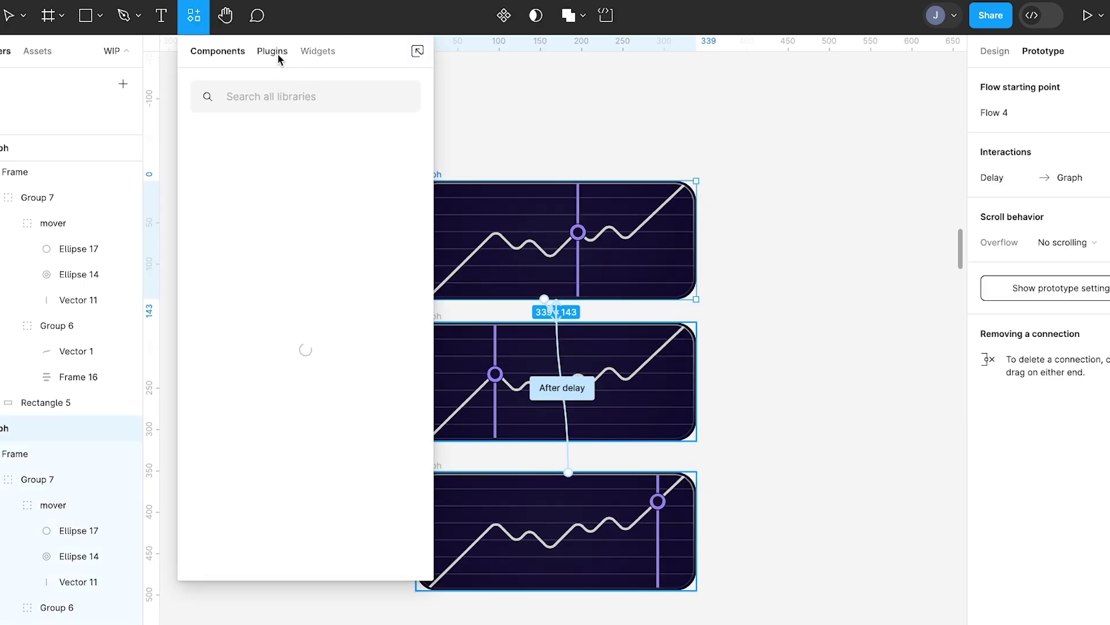
left_click(273, 52)
type("lottie")
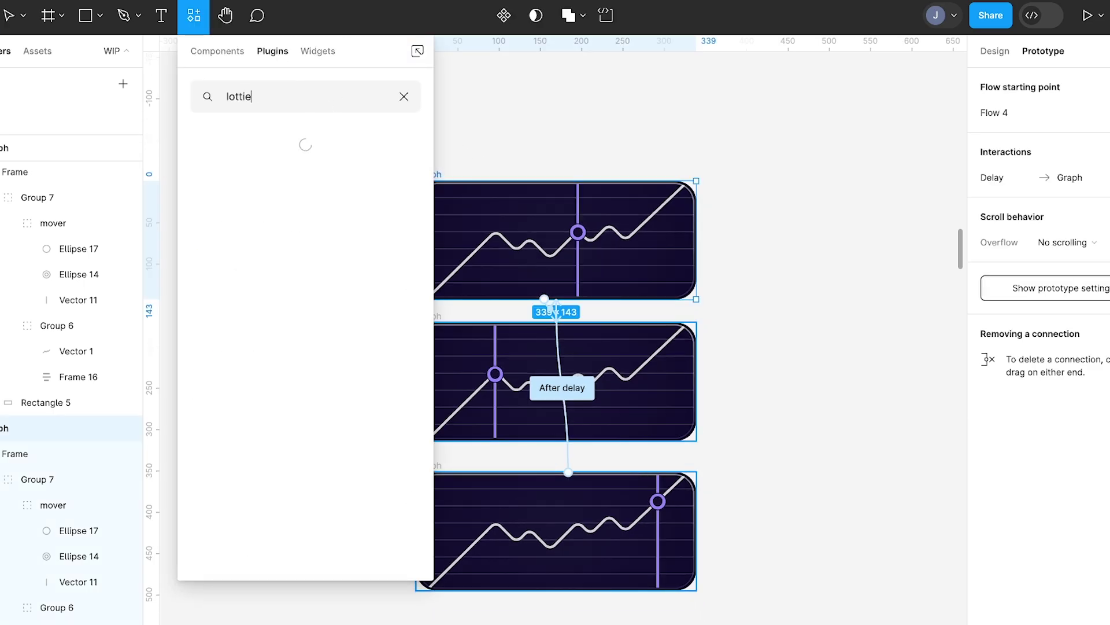
left_click(312, 167)
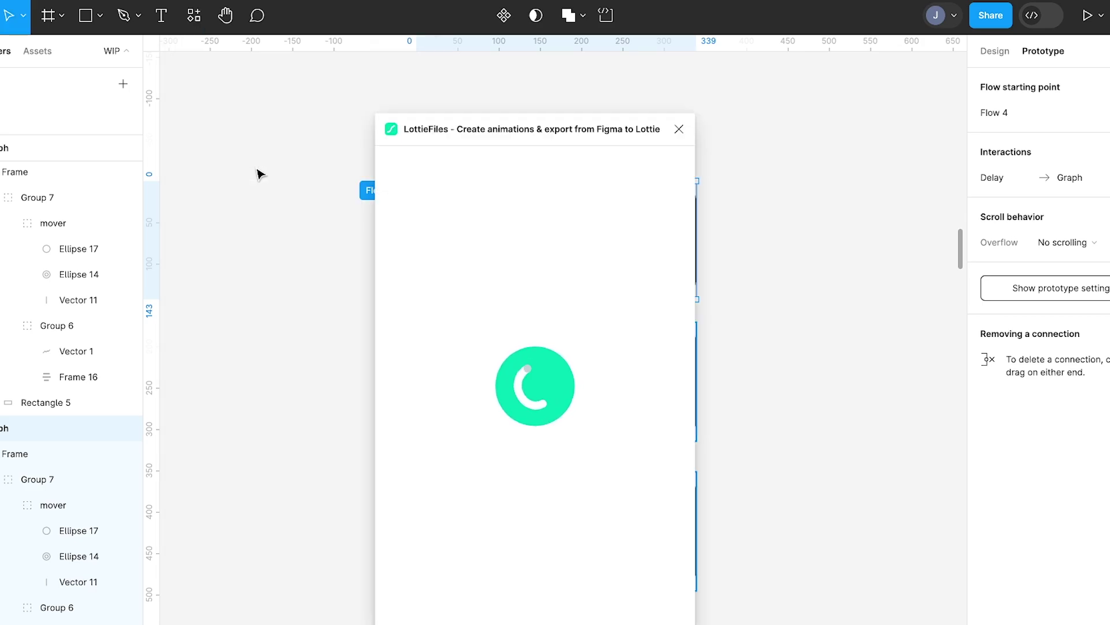
Move the LottieFiles window clear of the Graph frames and log in to the plugin via the browser
left_click_drag(546, 139, 812, 92)
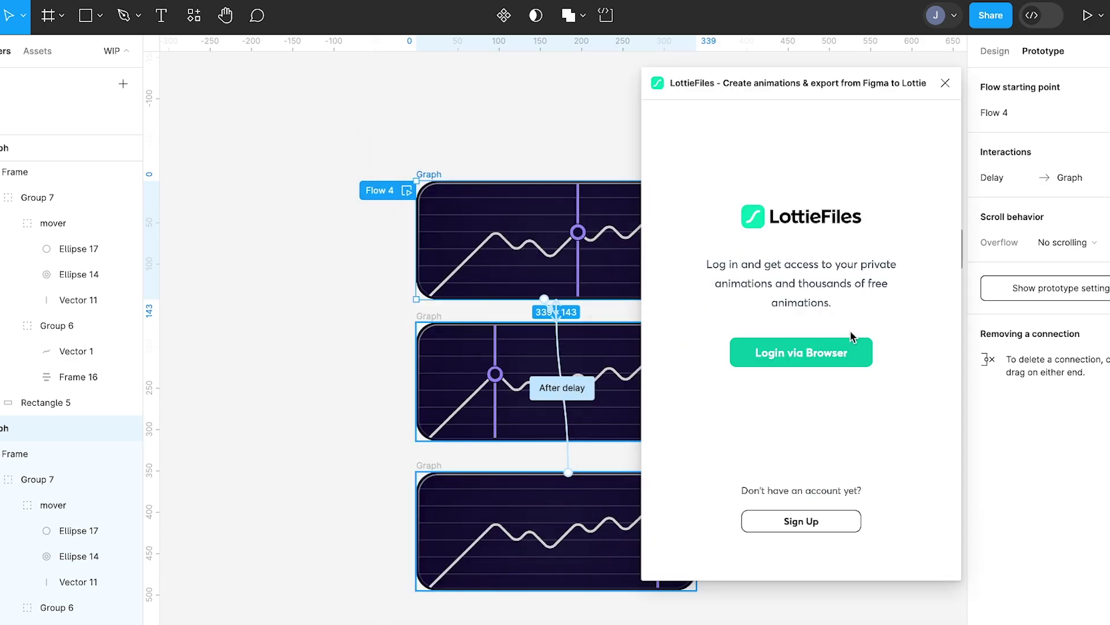
left_click(800, 352)
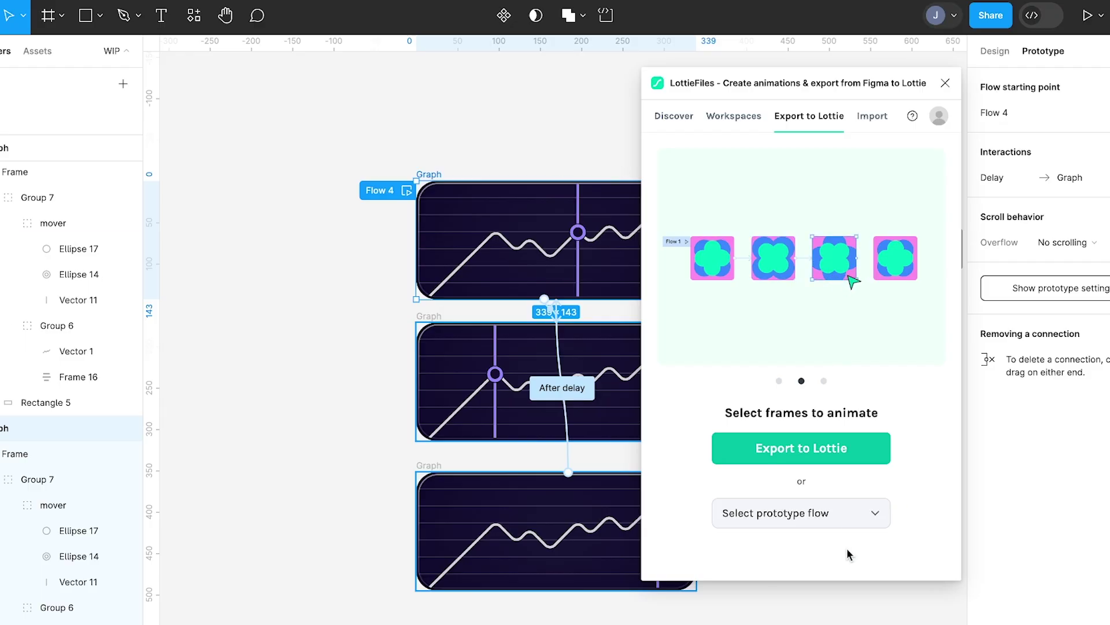
scroll(629, 357, "right", 2)
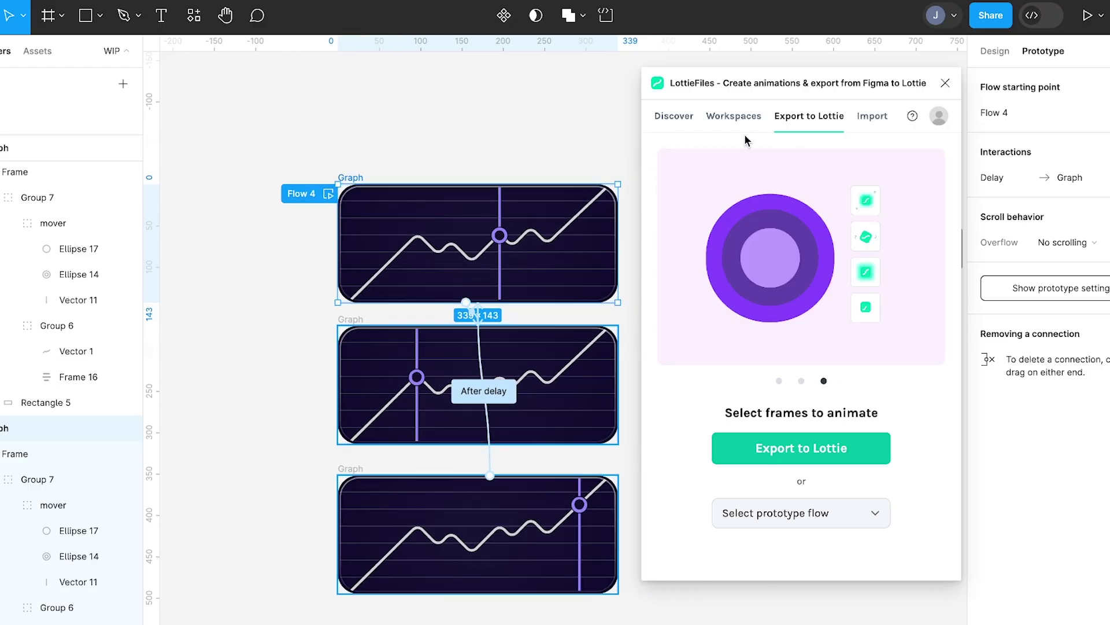
scroll(522, 219, "right", 2)
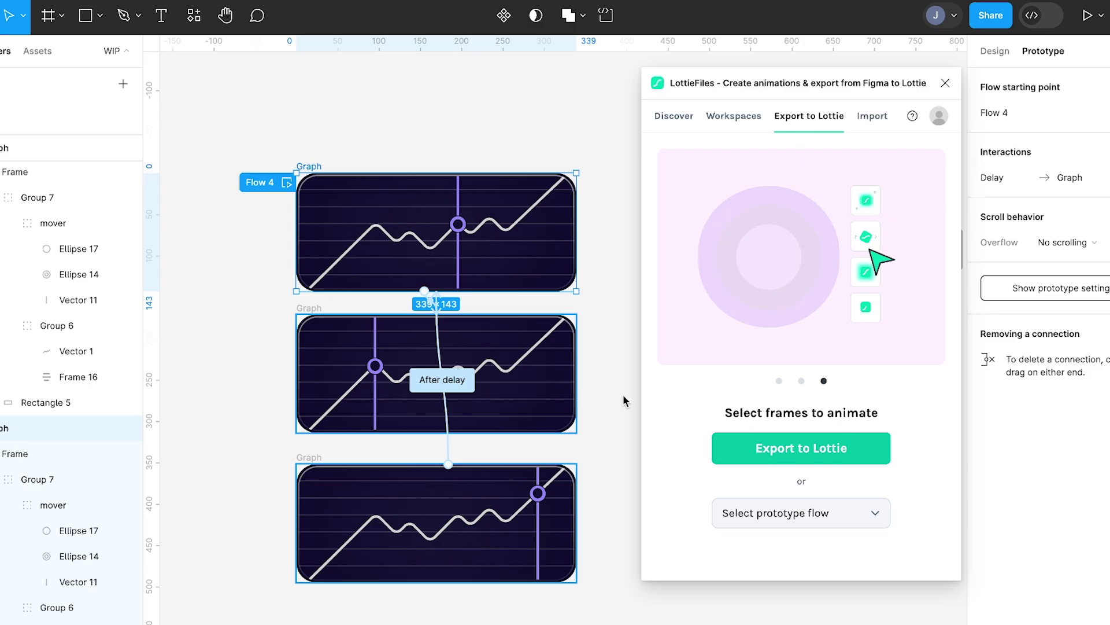
Rename the first Graph frame's flow starting point to "Graph Micro Animation" and run Export to Lottie on the frame
left_click(322, 140)
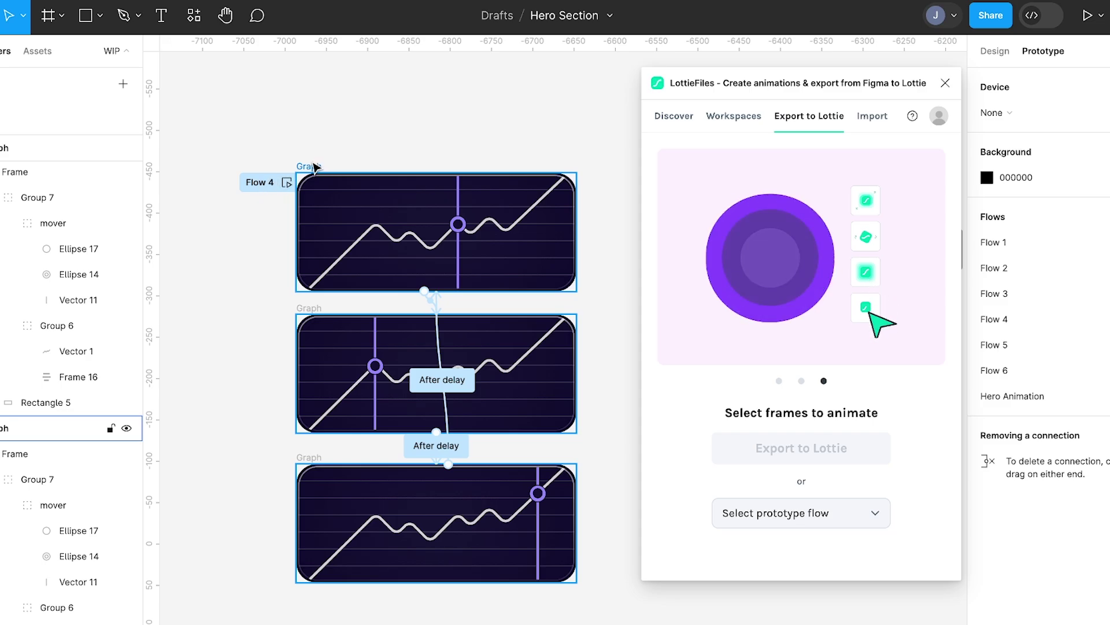
double_click(268, 182)
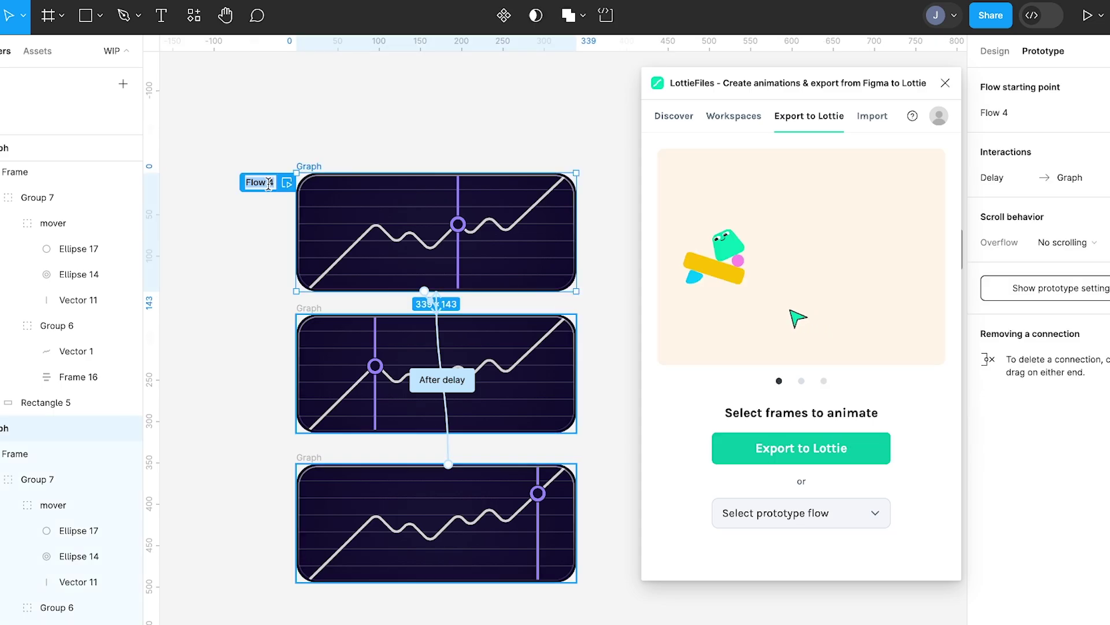
type("Grap")
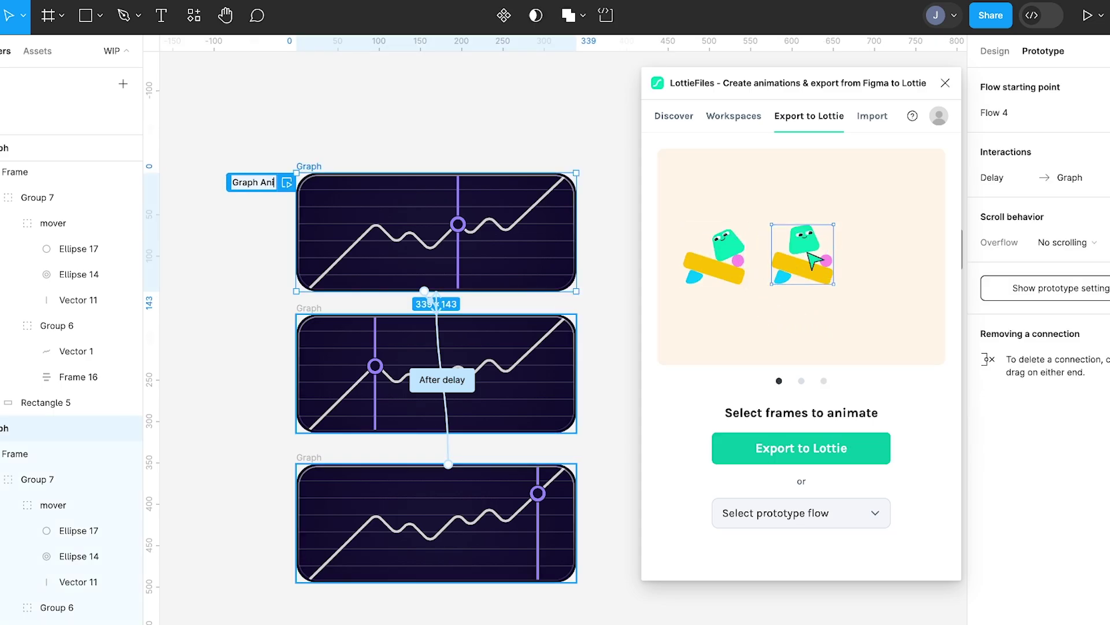
type("h Micro Animation")
key("Return")
scroll(372, 174, "left", 2)
scroll(373, 170, "right", 1)
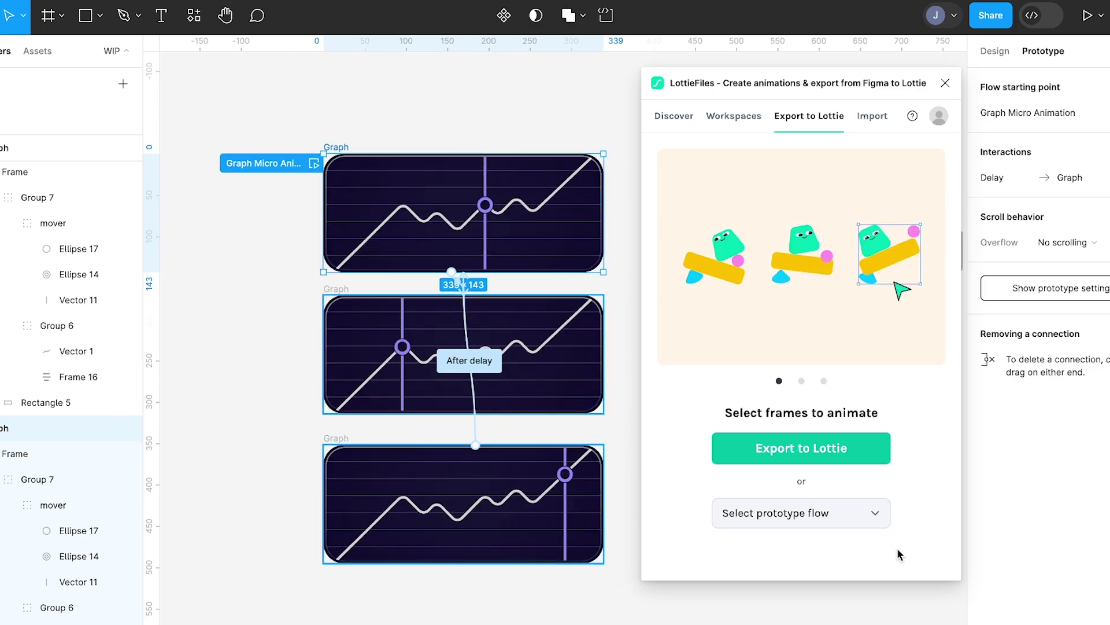
left_click(813, 455)
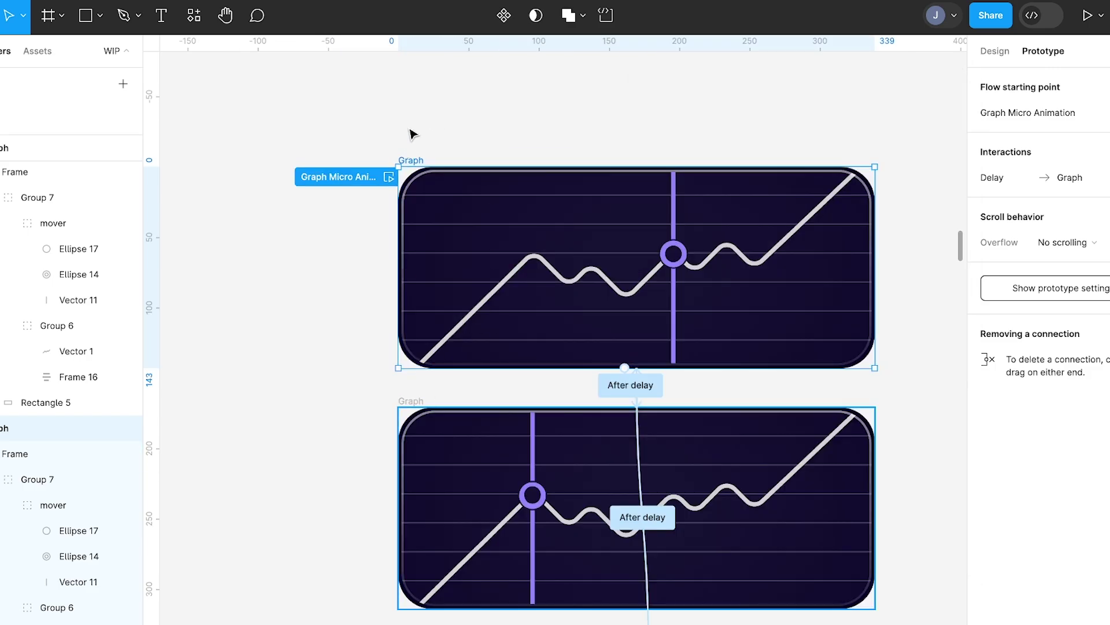
Try a corner radius of 0 on the first Graph frame and undo it
scroll(410, 128, "up", 3)
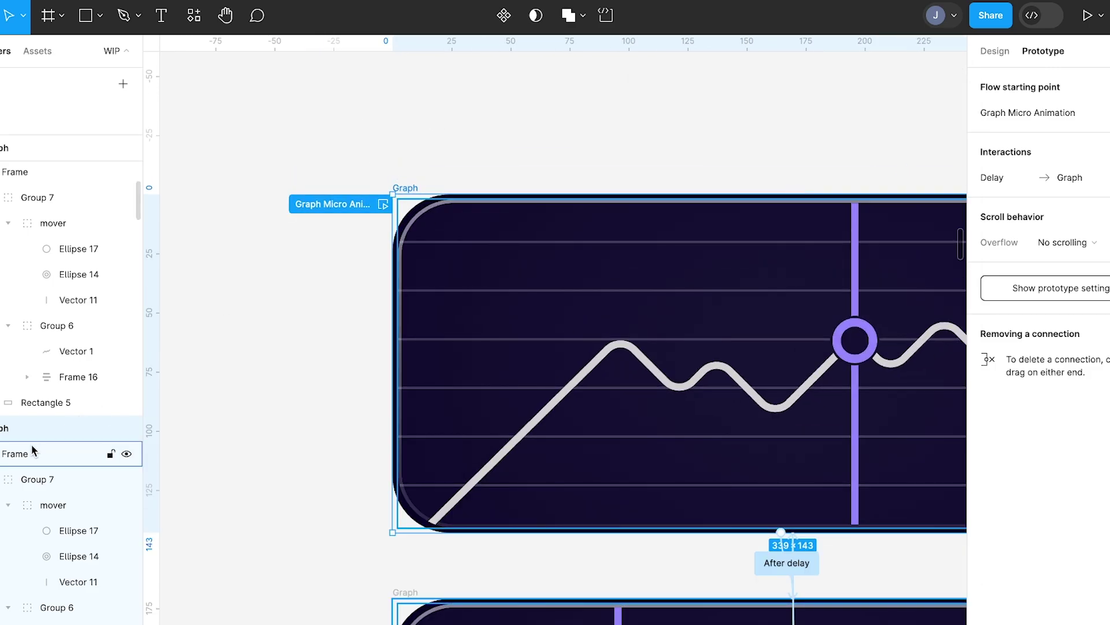
scroll(545, 245, "down", 3)
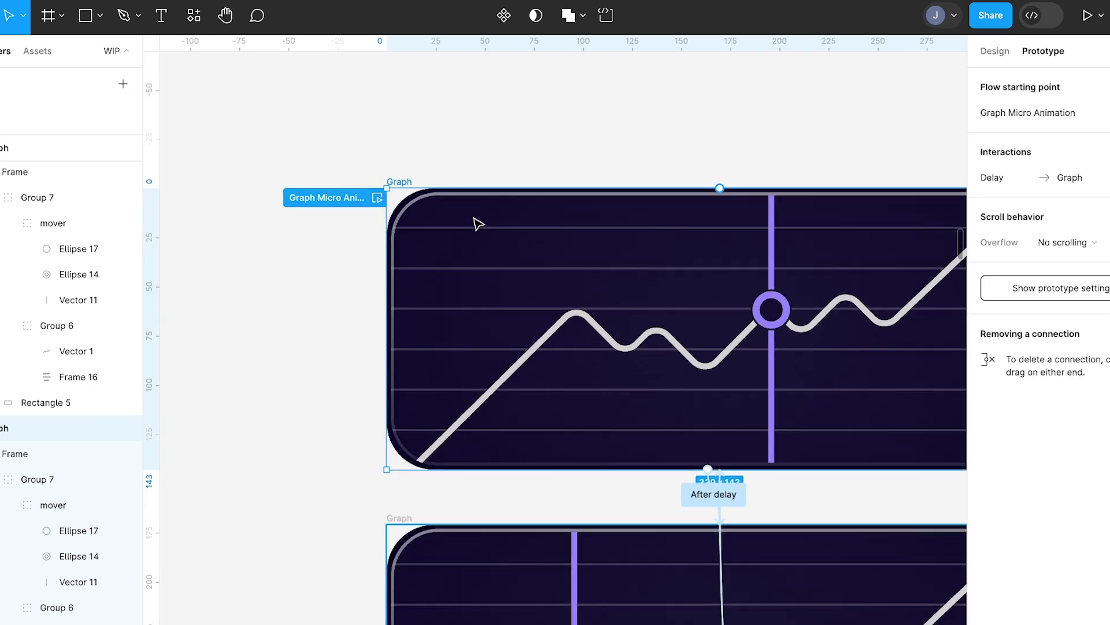
scroll(558, 249, "right", 3)
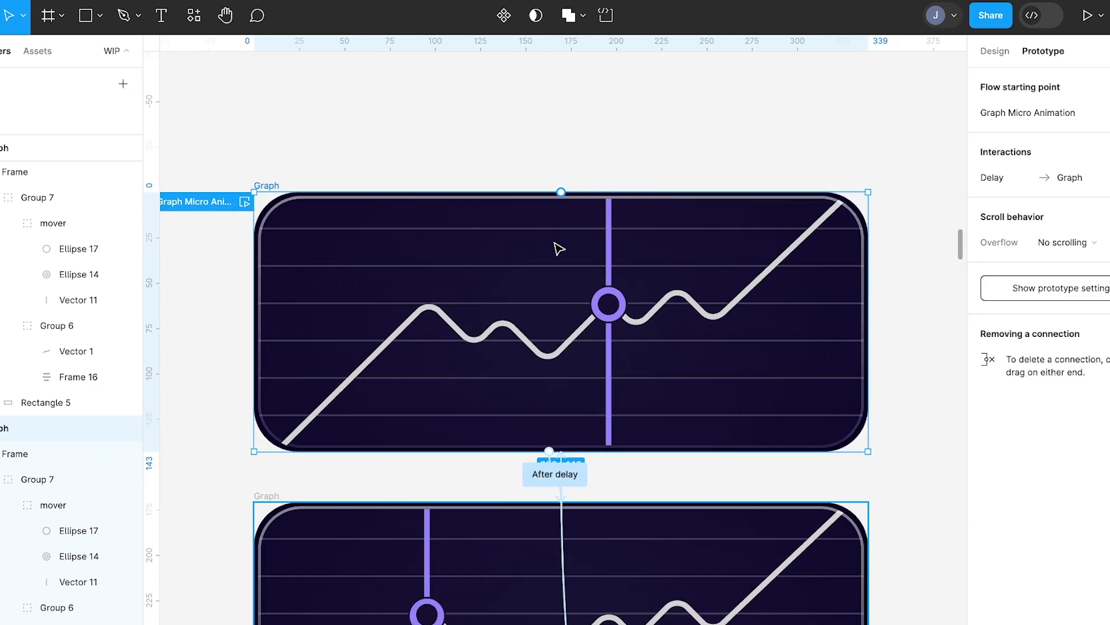
scroll(558, 248, "up", 3)
scroll(558, 249, "down", 3)
scroll(558, 248, "left", 3)
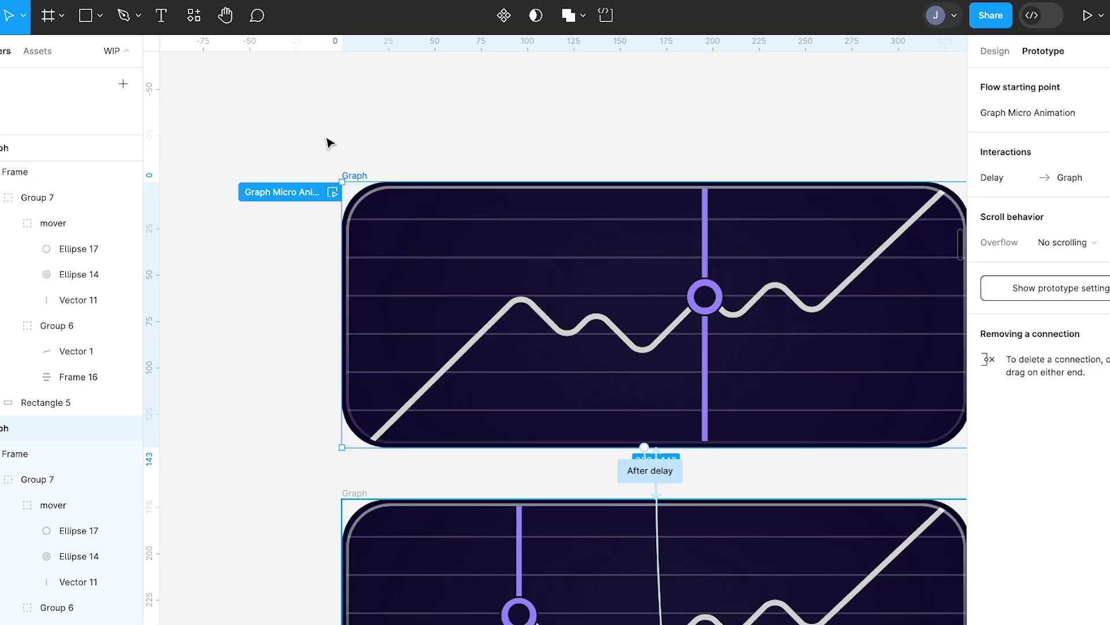
scroll(328, 142, "up", 3)
left_click(1013, 53)
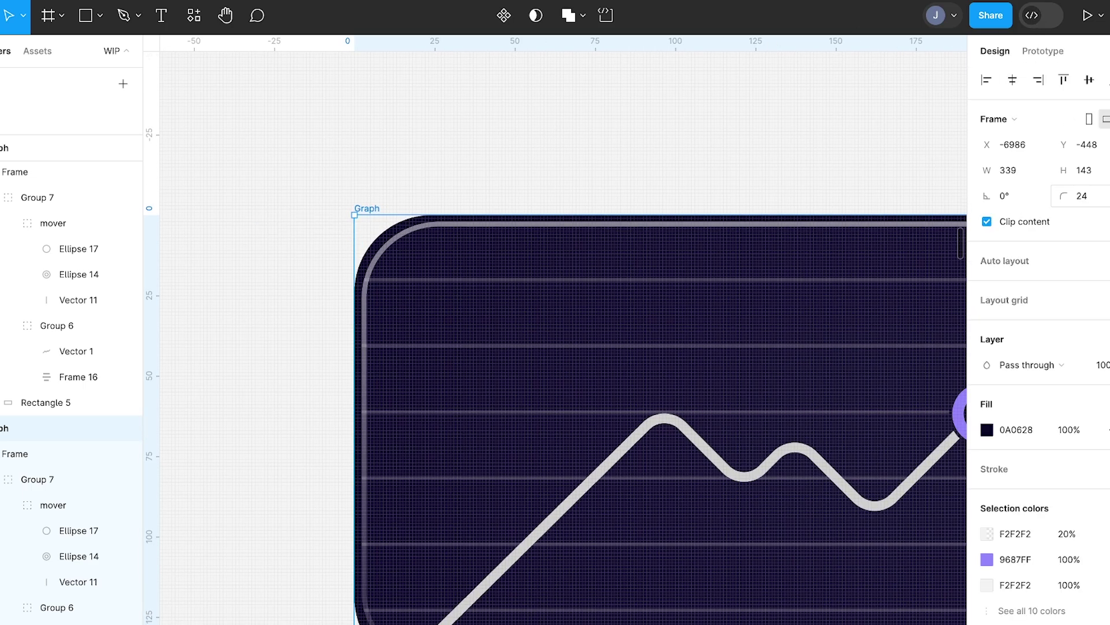
type("0")
key("Return")
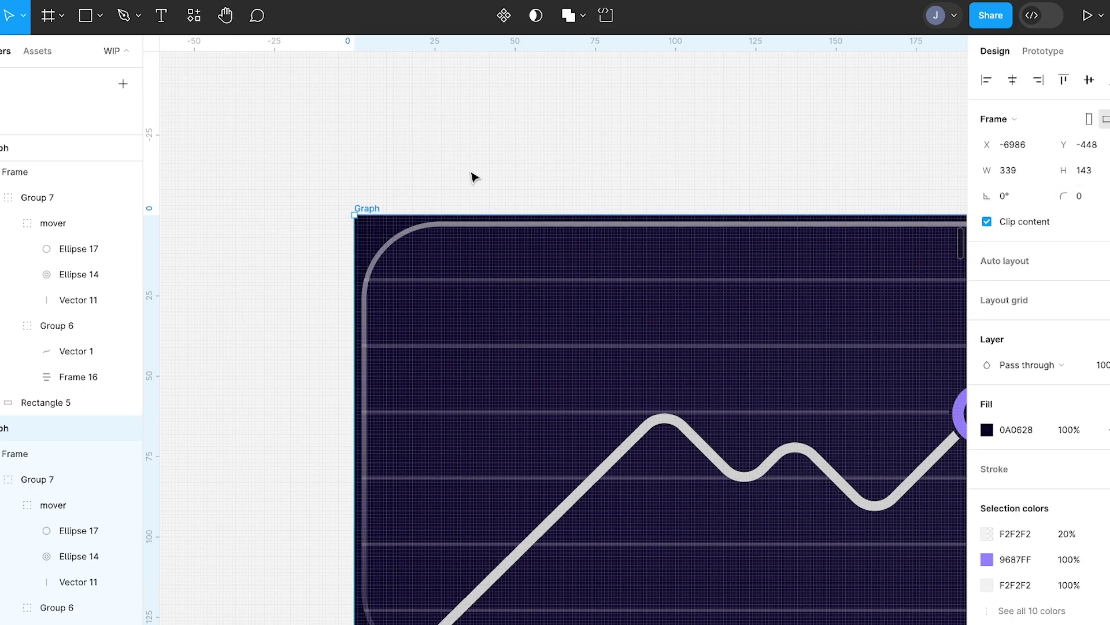
scroll(387, 240, "up", 2)
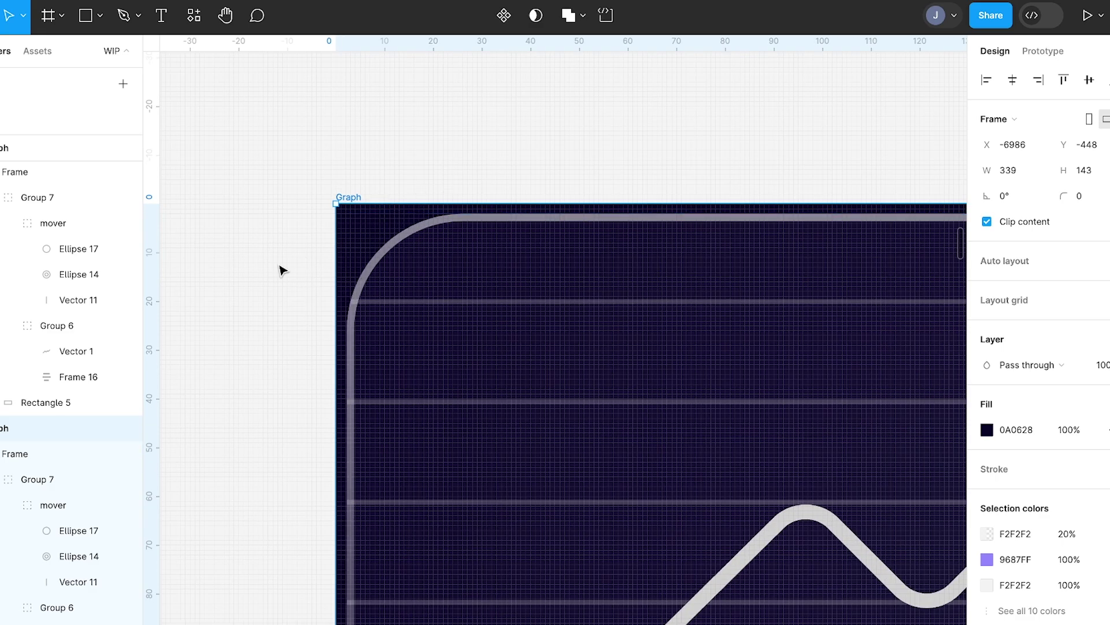
key("ctrl+z")
Reselect the first Graph frame, relaunch the LottieFiles plugin and export the frame's animation to Lottie
left_click(391, 199)
scroll(332, 203, "up", 3)
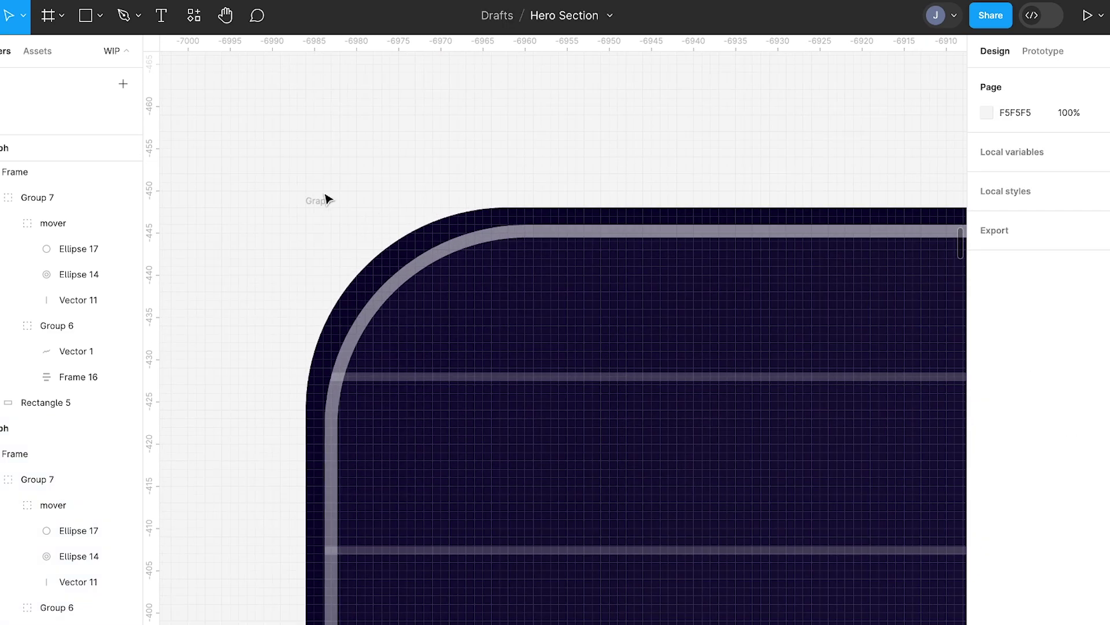
left_click(317, 206)
scroll(338, 179, "down", 5)
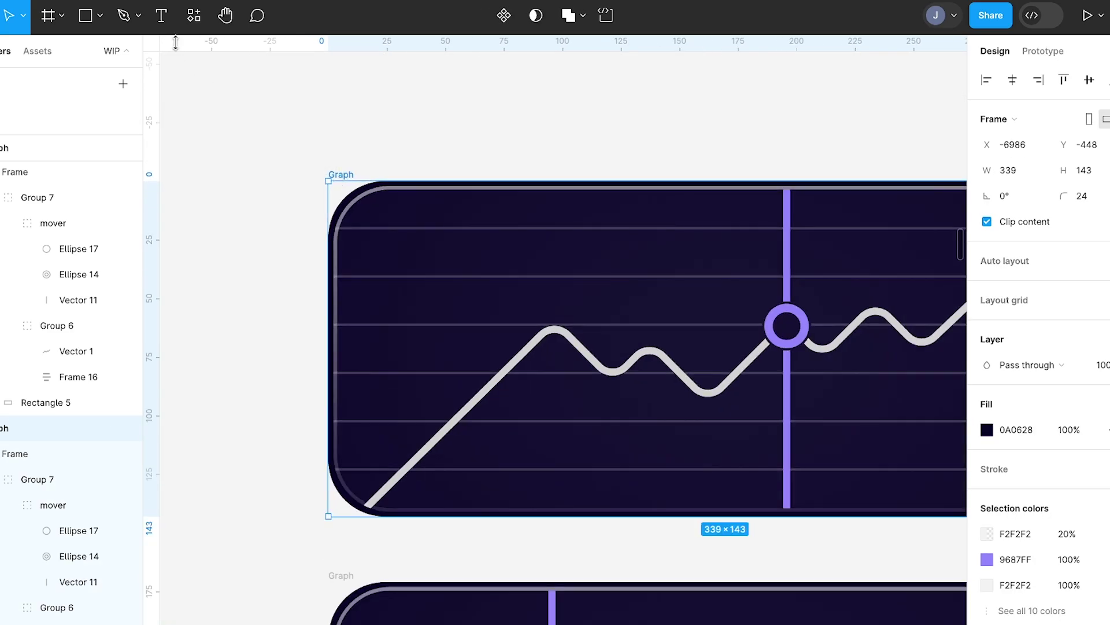
left_click(199, 22)
left_click(295, 173)
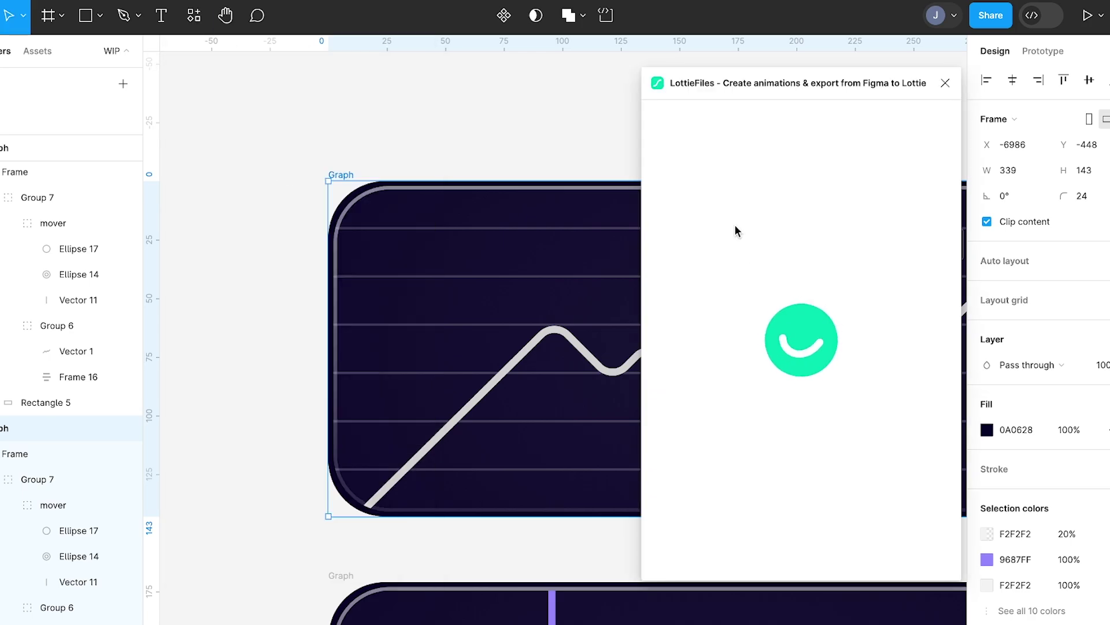
left_click(838, 452)
scroll(446, 384, "down", 5, "ctrl")
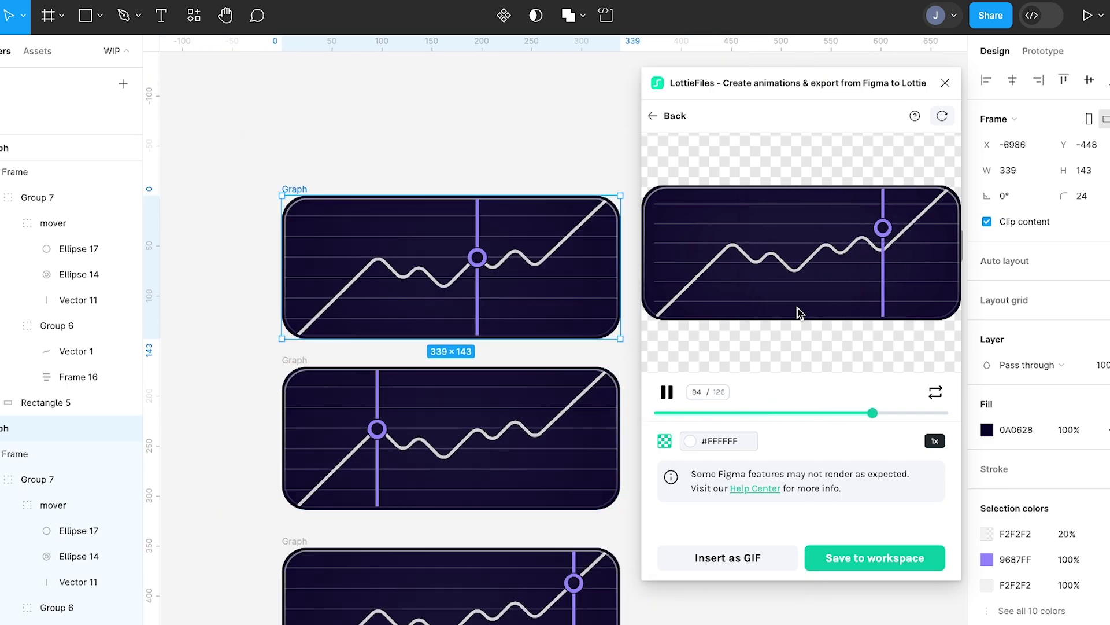
Switch the Lottie preview background to white and back to transparent
left_click(666, 443)
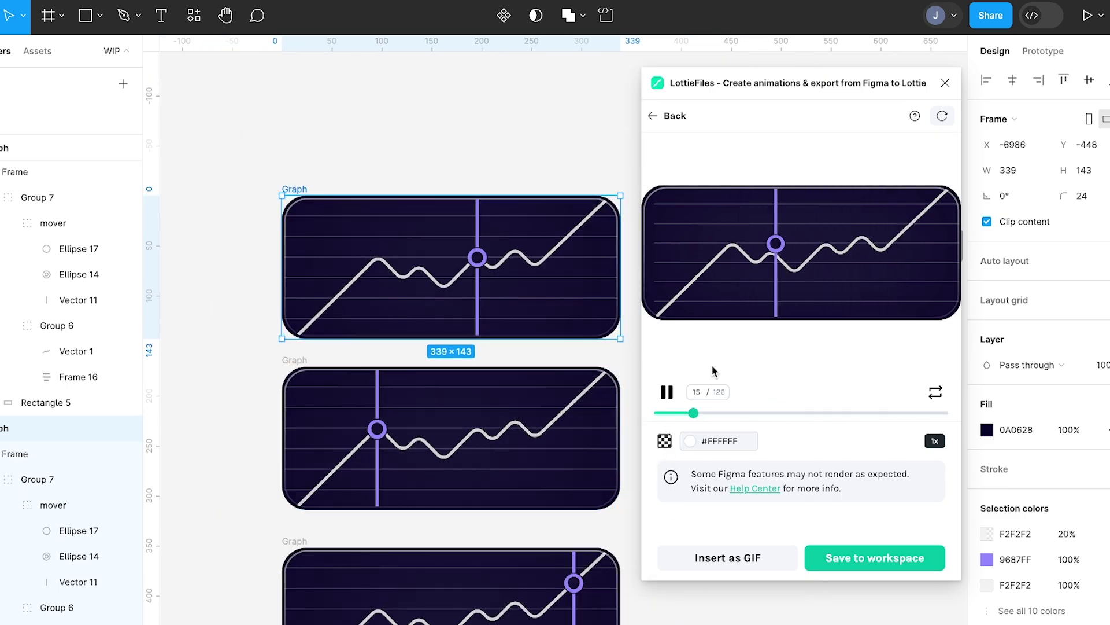
left_click(665, 443)
scroll(377, 393, "down", 3, "ctrl")
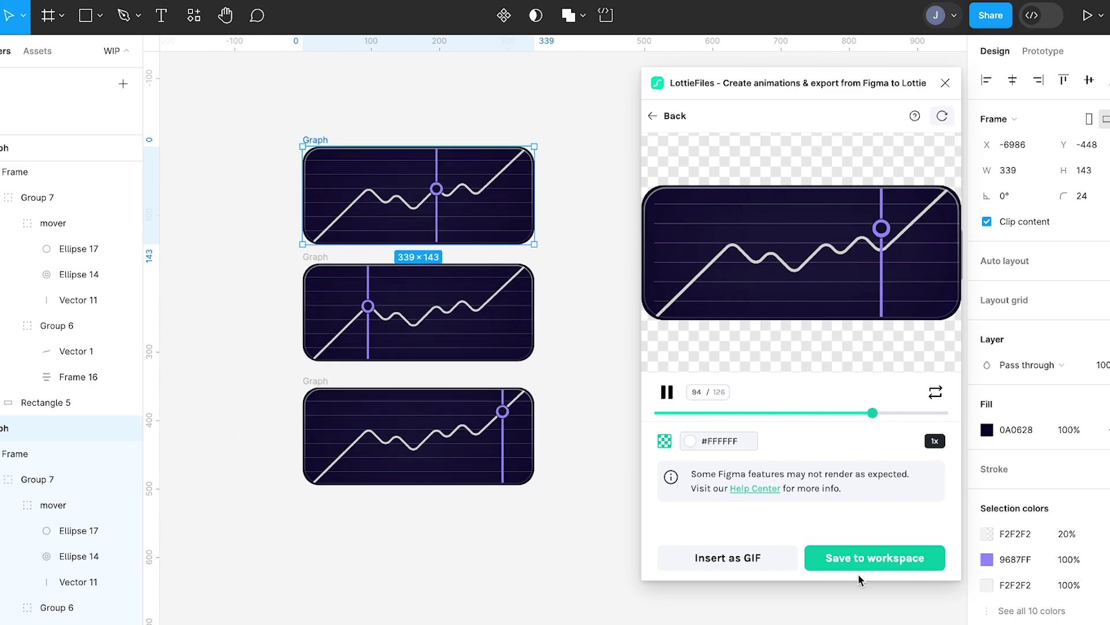
Insert the Lottie animation into the design as a GIF and save the animation to the workspace
left_click(706, 561)
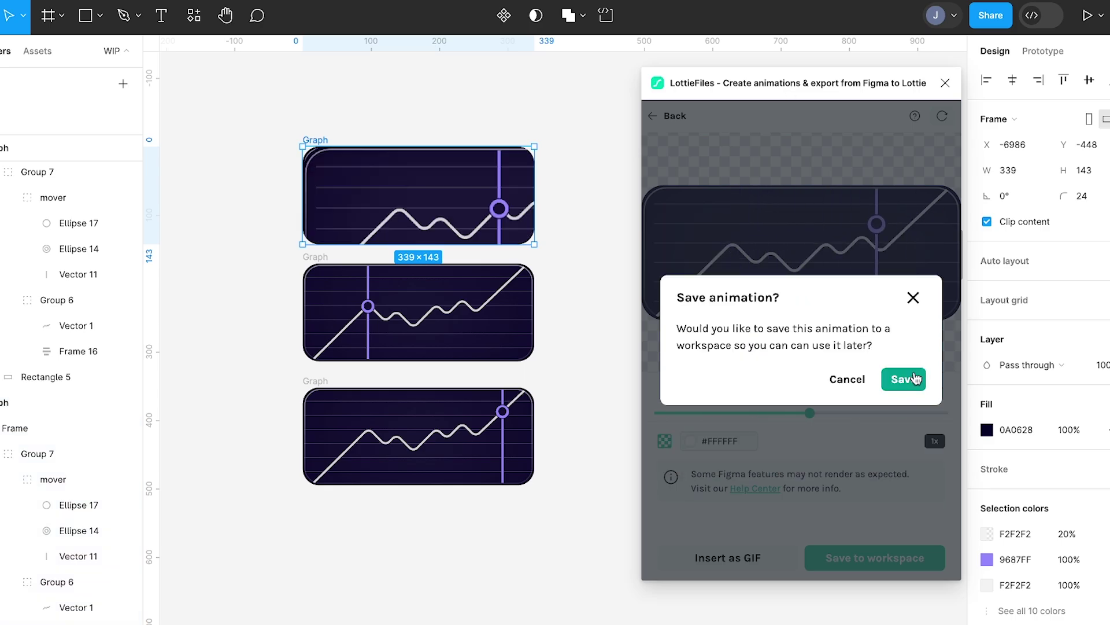
scroll(423, 294, "right", 1)
scroll(428, 294, "right", 2)
scroll(428, 295, "down", 2)
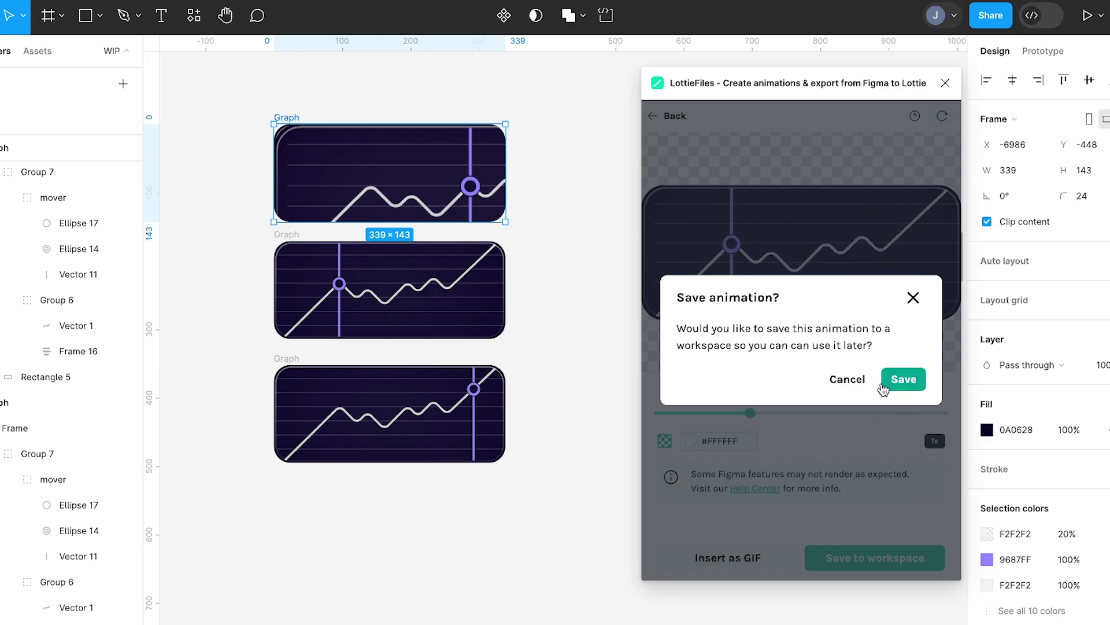
left_click(904, 379)
Select the inserted "Figma to Lottie" GIF layer and move it out of the first Graph frame to the empty canvas below the frames
left_click(584, 245)
left_click(461, 175)
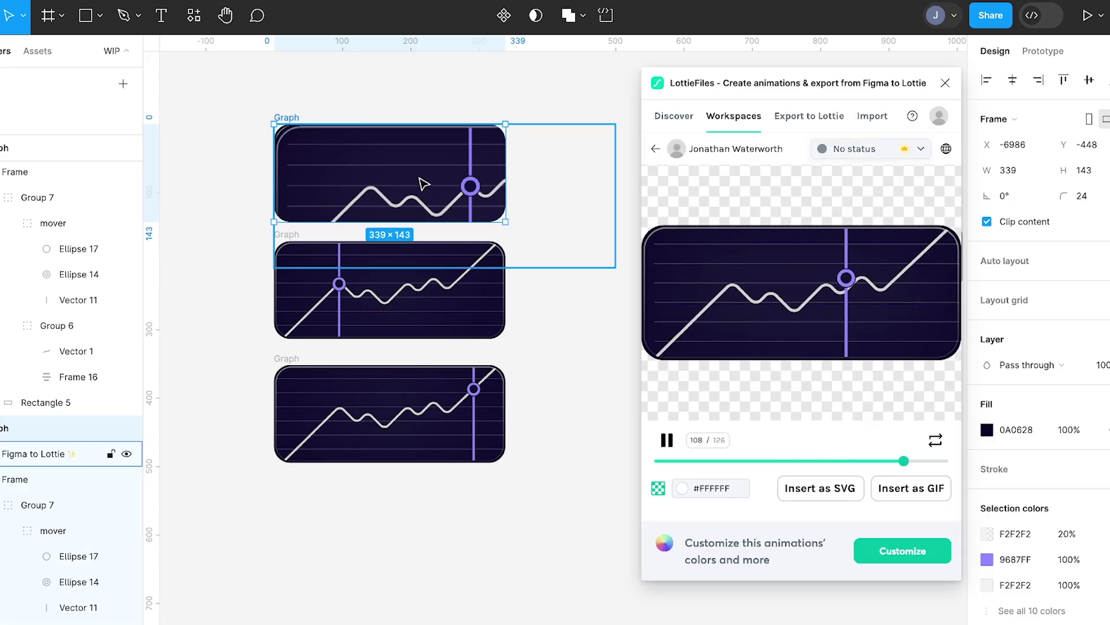
left_click(306, 107)
left_click(293, 119)
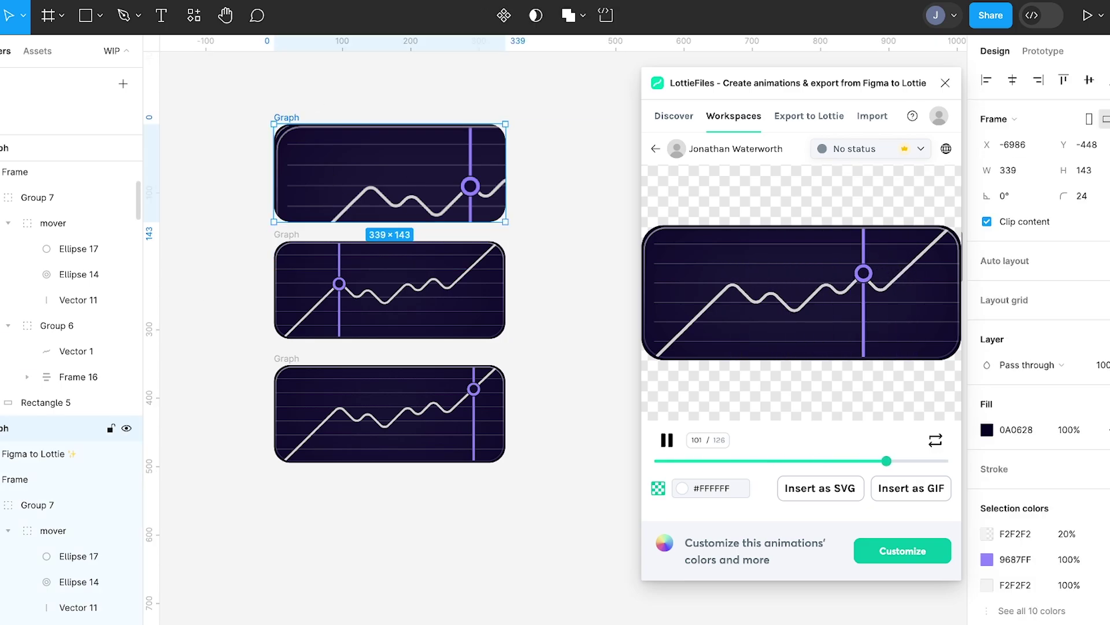
left_click(10, 456)
scroll(409, 117, "down", 3)
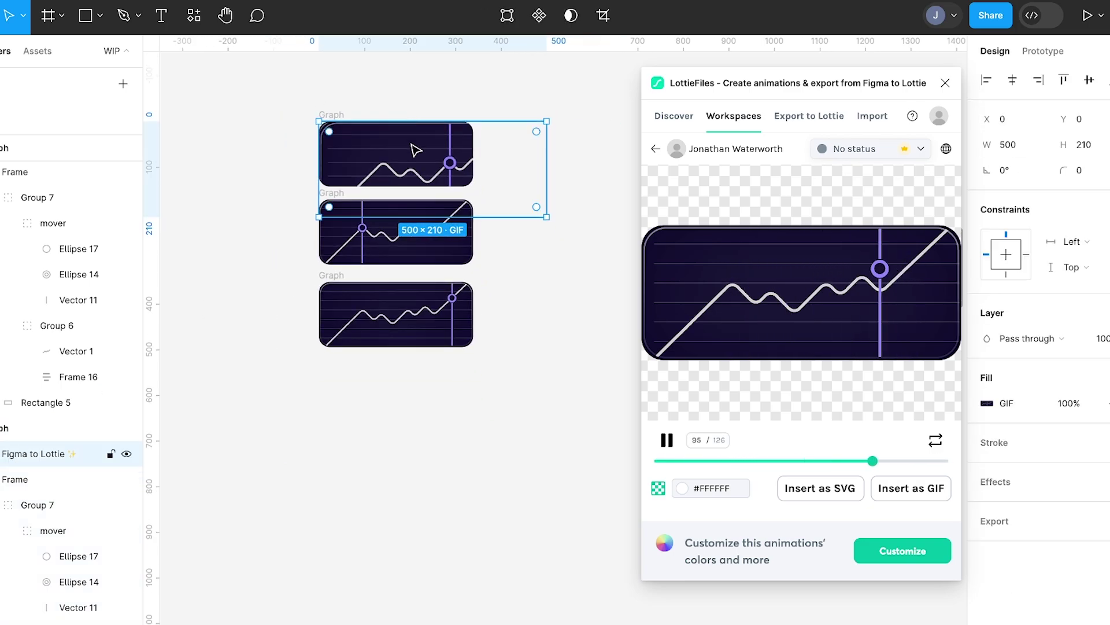
left_click_drag(415, 150, 391, 483)
scroll(275, 299, "down", 3)
Draw a frame about 769 × 469 around the graph GIF and reposition it slightly
key("f")
mouse_move(251, 244)
left_mouse_down()
mouse_move(508, 349)
mouse_move(601, 458)
left_mouse_up()
left_click_drag(285, 243, 275, 245)
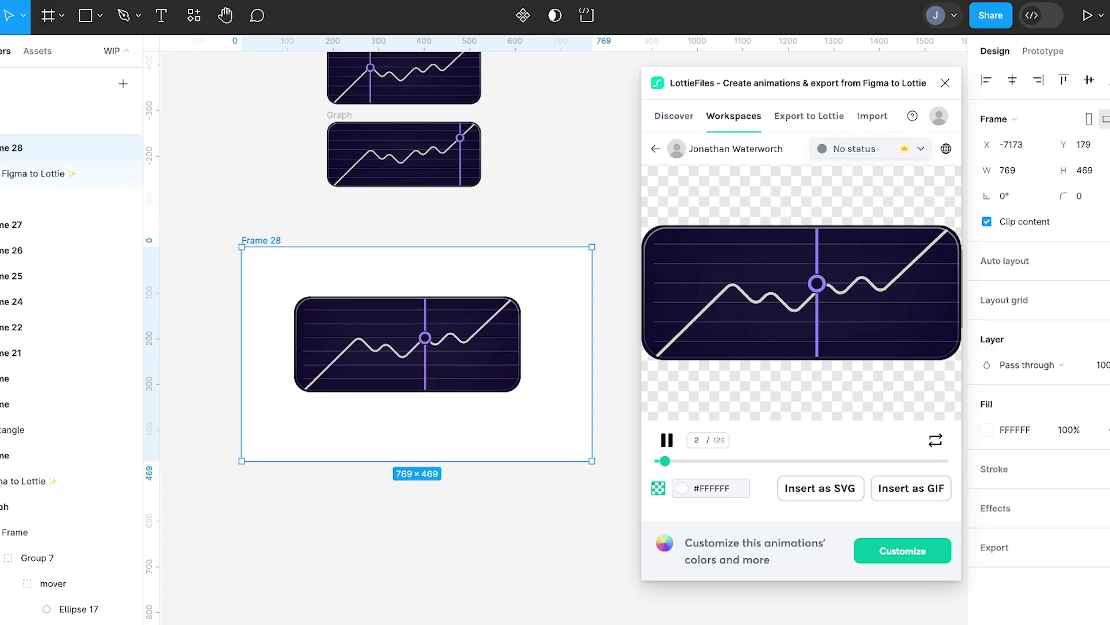
Present the new frame to watch the graph GIF play, and return to the design file
left_click(1087, 17)
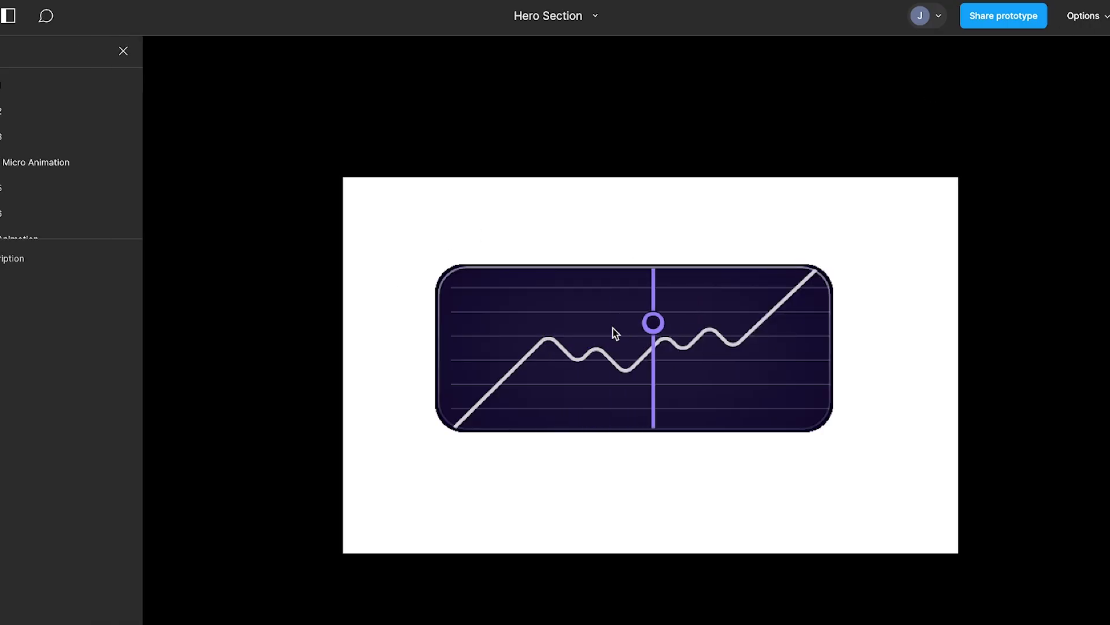
left_click(116, 4)
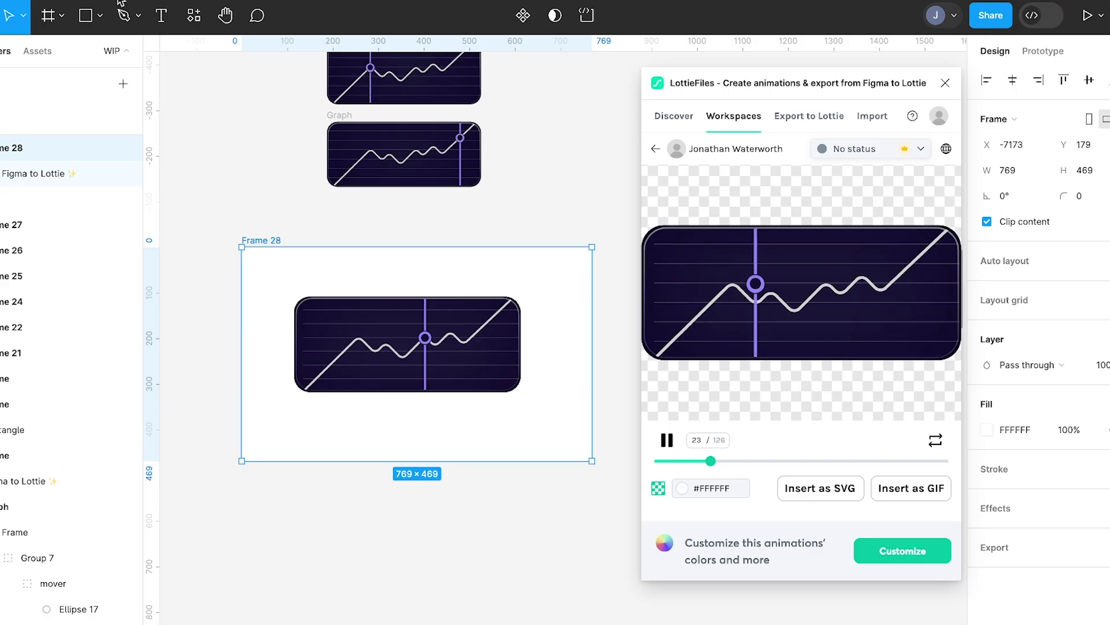
left_click(231, 198)
Clear the LottieFiles window away from the canvas and select the graph GIF inside the new frame
scroll(231, 198, "up", 4)
left_click_drag(736, 96, 847, 78)
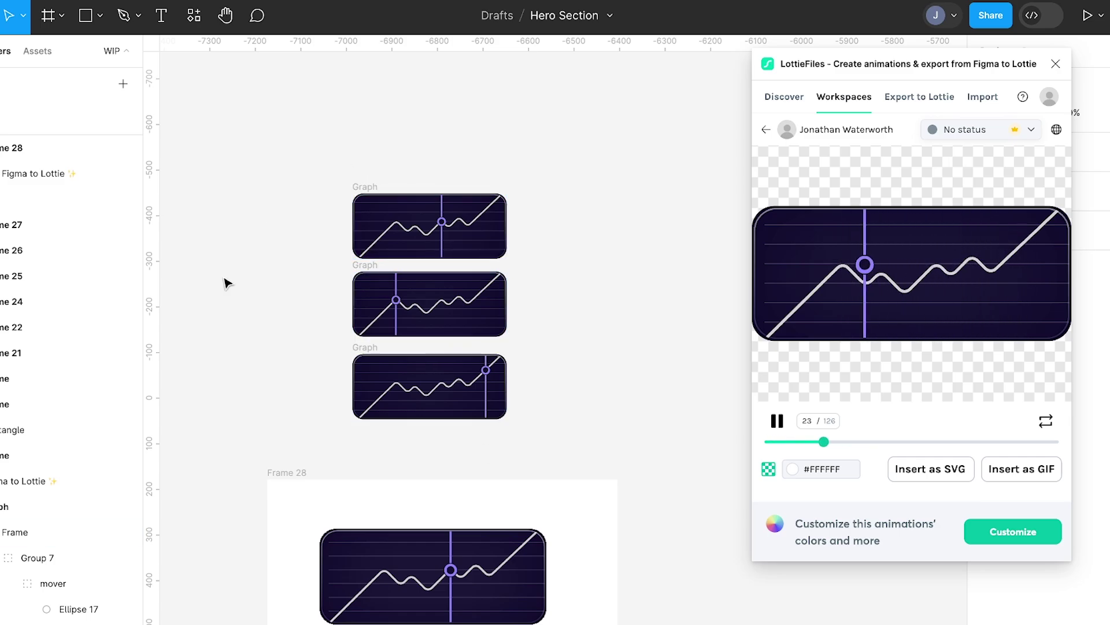
scroll(277, 306, "down", 5)
left_click(326, 320)
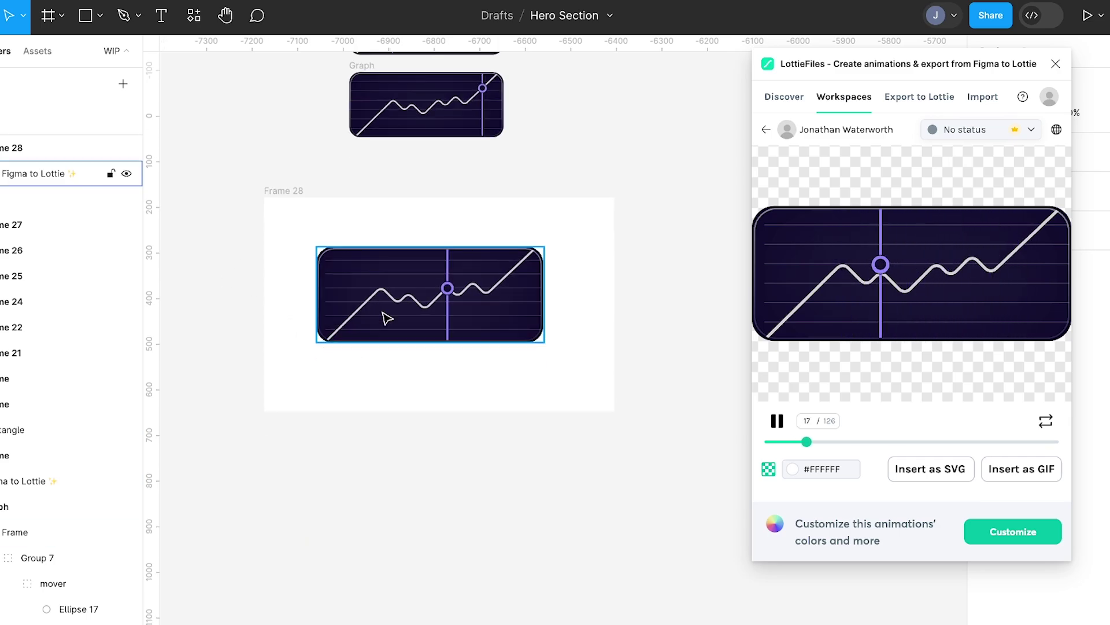
scroll(439, 330, "up", 3)
scroll(438, 331, "down", 2)
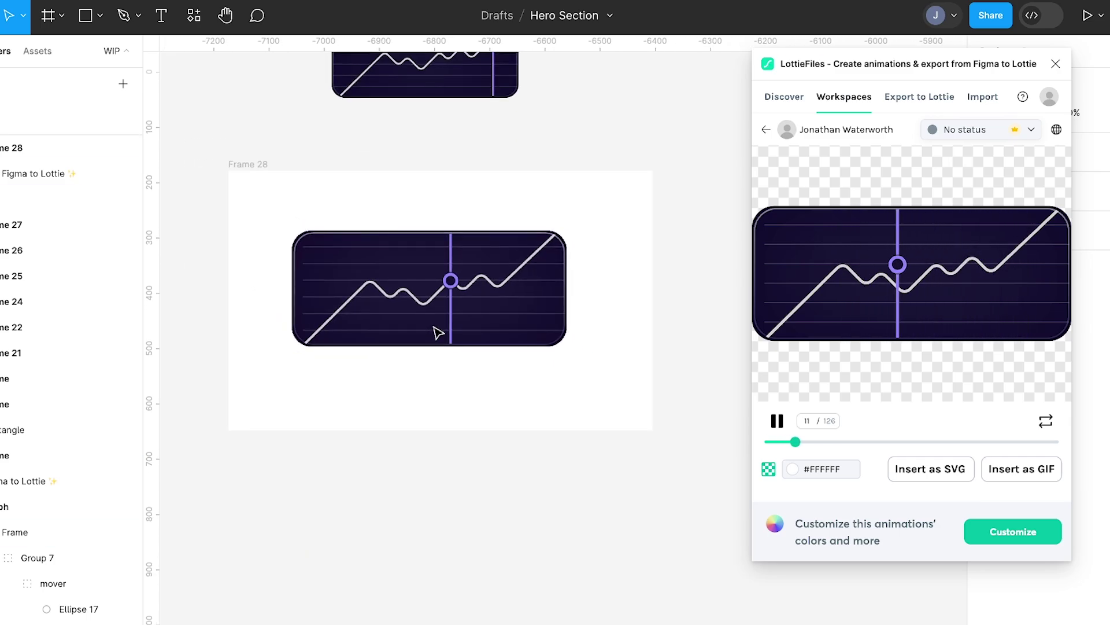
left_click(391, 314)
scroll(394, 316, "down", 2)
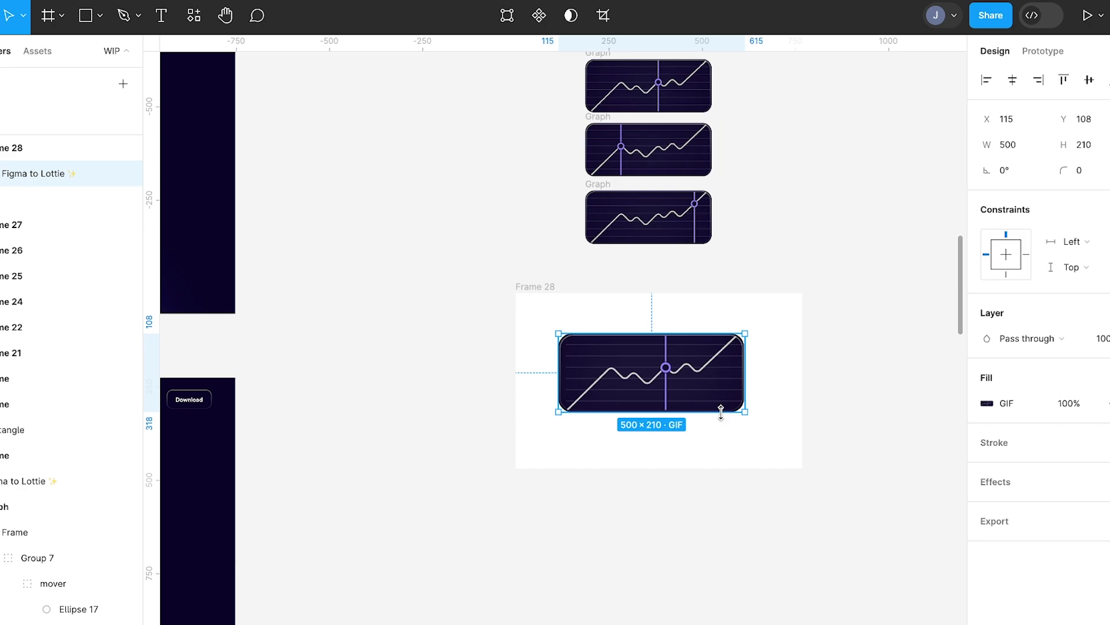
scroll(717, 411, "up", 3)
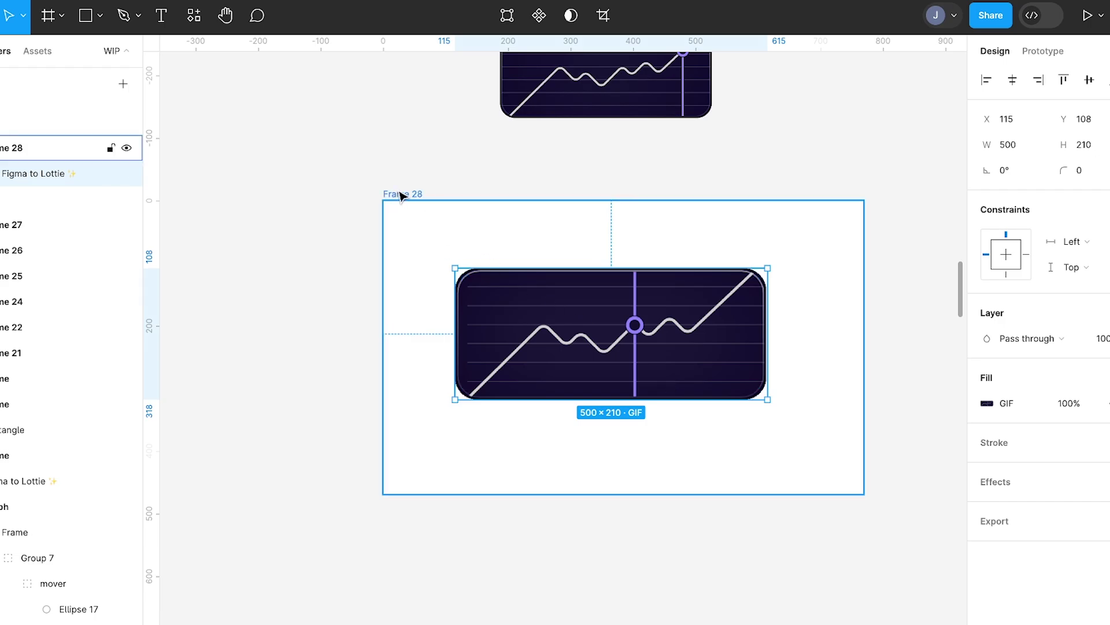
Look over the hero frames and graph frames on the canvas to find the Revenue card frame
left_click(330, 222)
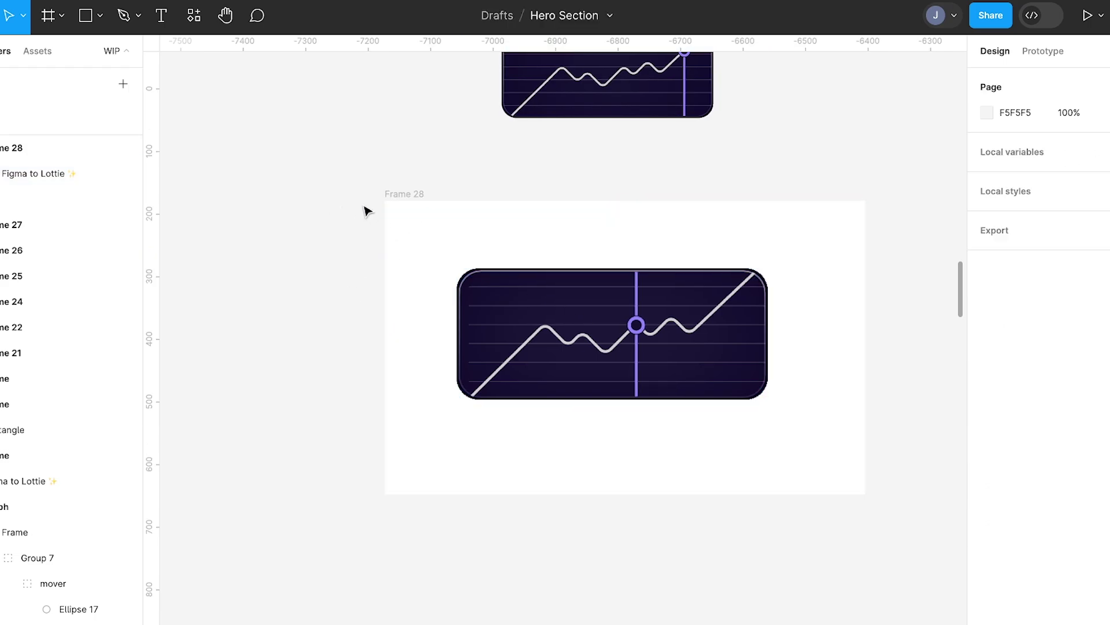
scroll(365, 211, "down", 5)
scroll(755, 302, "left", 3)
scroll(755, 302, "down", 3)
scroll(758, 290, "left", 3)
left_click(607, 359)
scroll(599, 310, "right", 4)
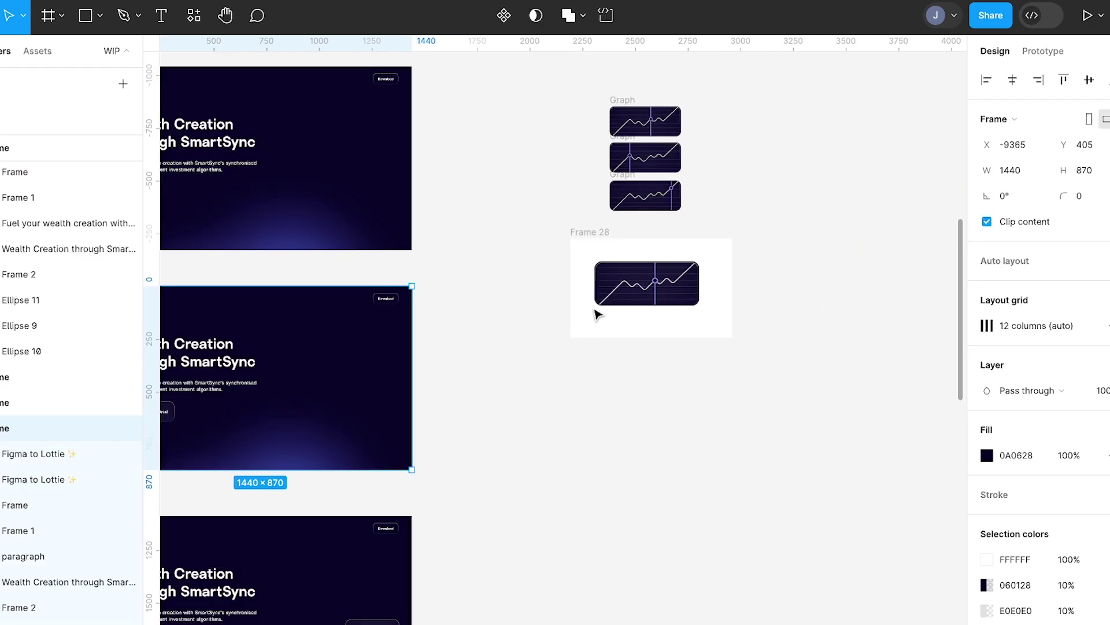
left_click(602, 298)
scroll(613, 310, "left", 3)
scroll(617, 315, "left", 4)
scroll(616, 314, "up", 4)
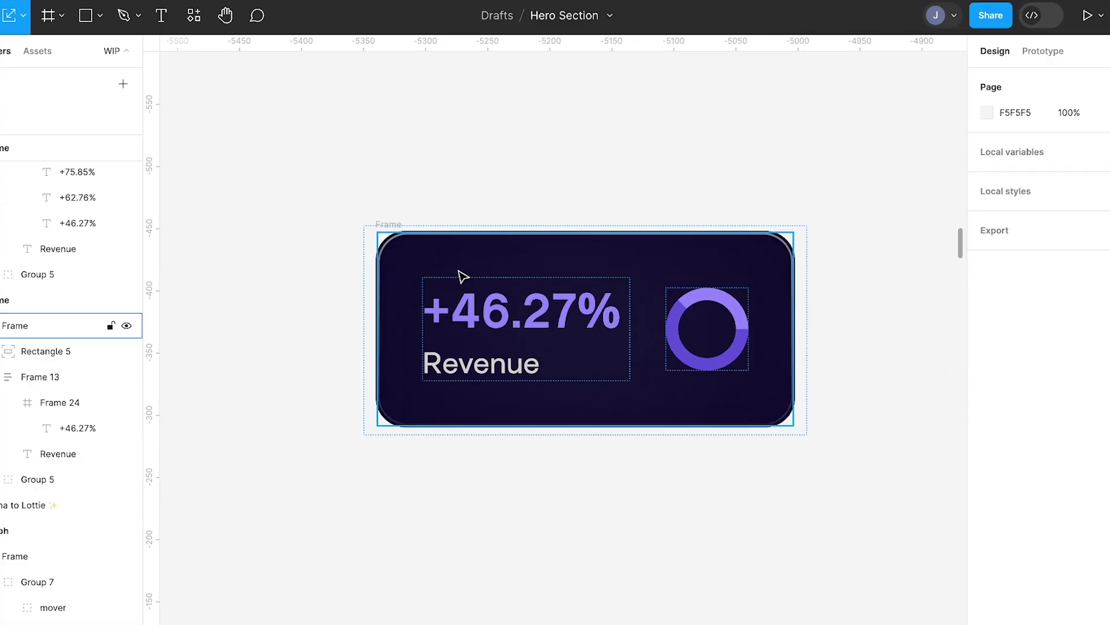
Duplicate the +46.27% text layer twice inside Frame 24 of the Revenue card
scroll(512, 318, "up", 3)
left_click(514, 320)
double_click(514, 320)
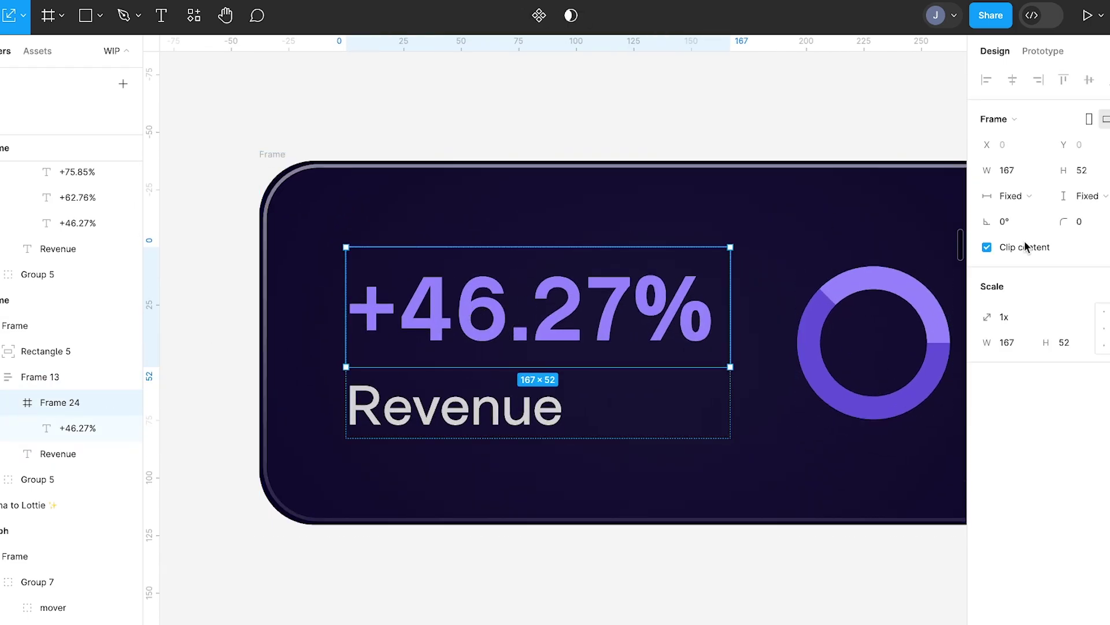
left_click(85, 432)
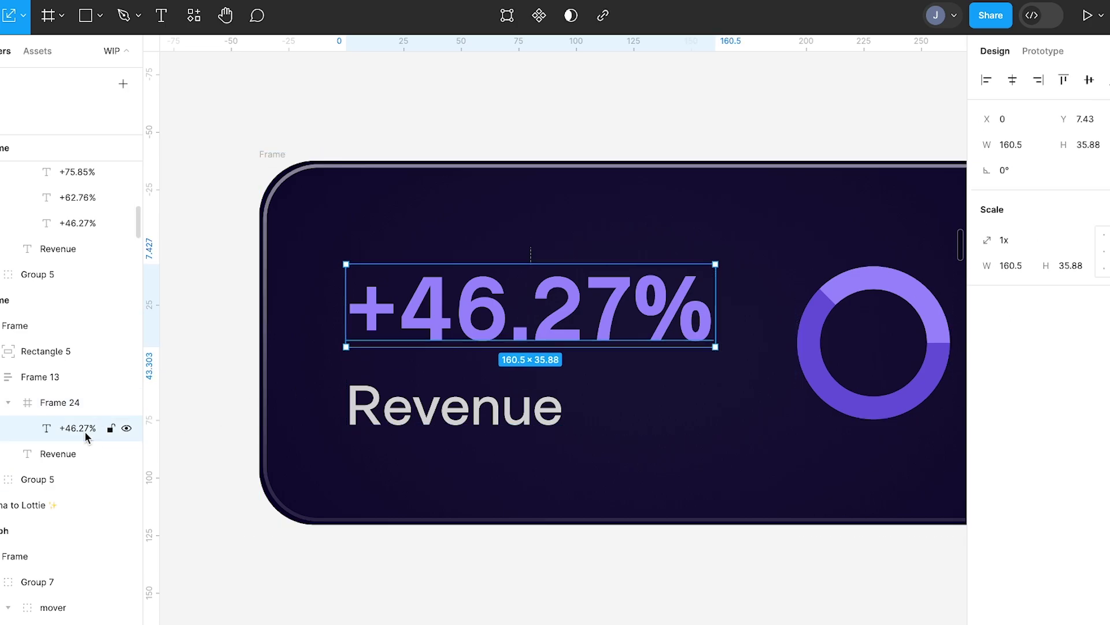
scroll(465, 324, "right", 2)
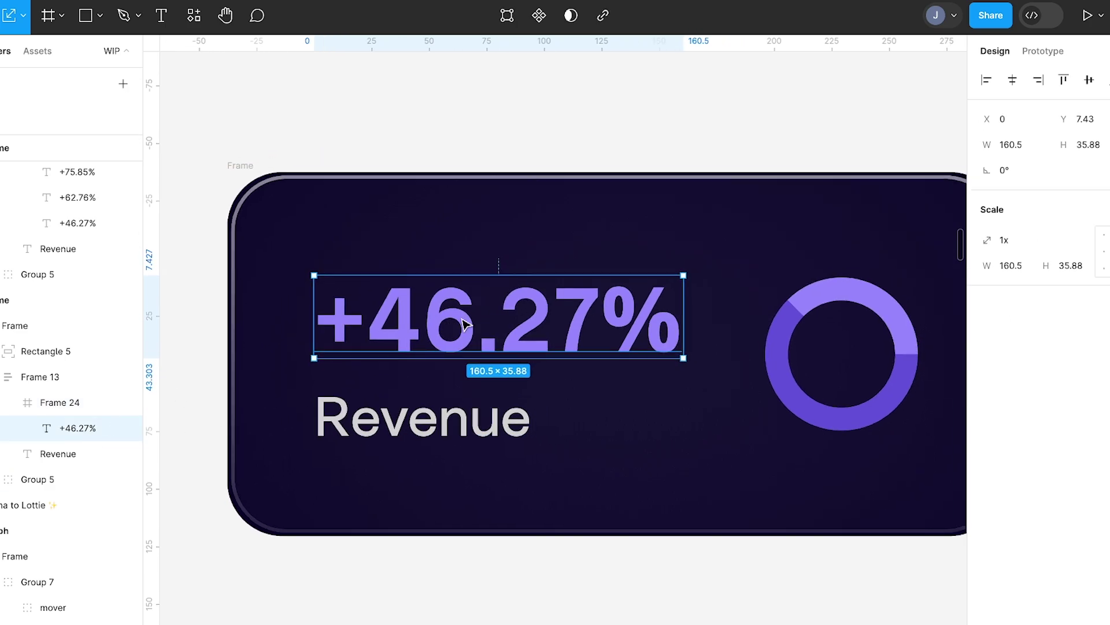
key("ctrl+d")
key("ctrl+d")
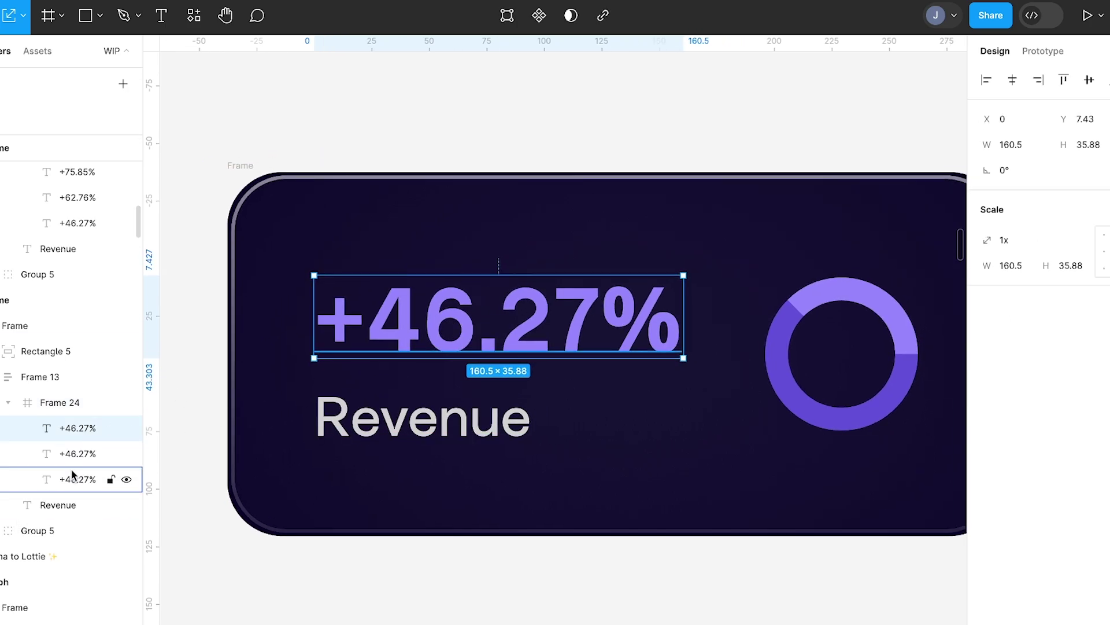
Rotate the two lower +46.27% copies to -5° and move them down out of Frame 24, over the Revenue label
left_click(72, 460)
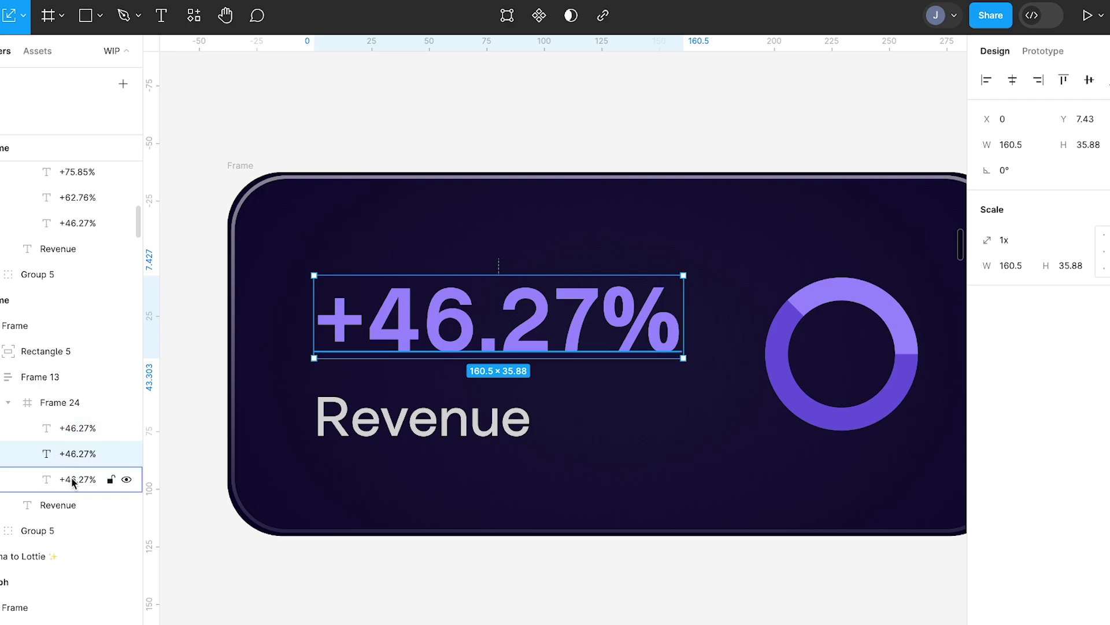
left_click(72, 481, "shift")
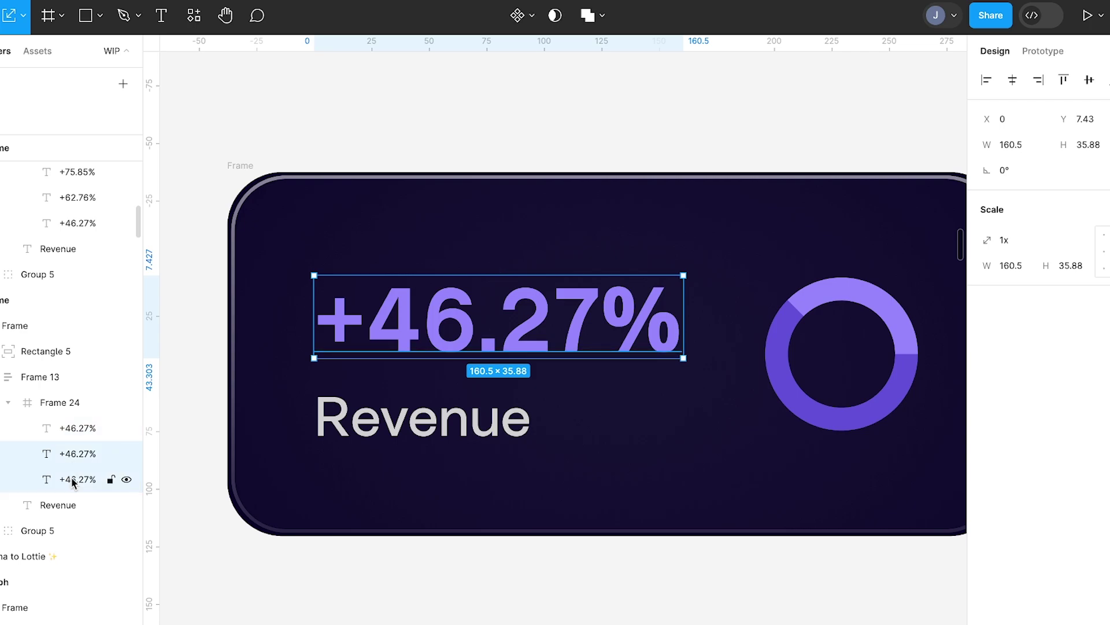
left_click(1012, 79)
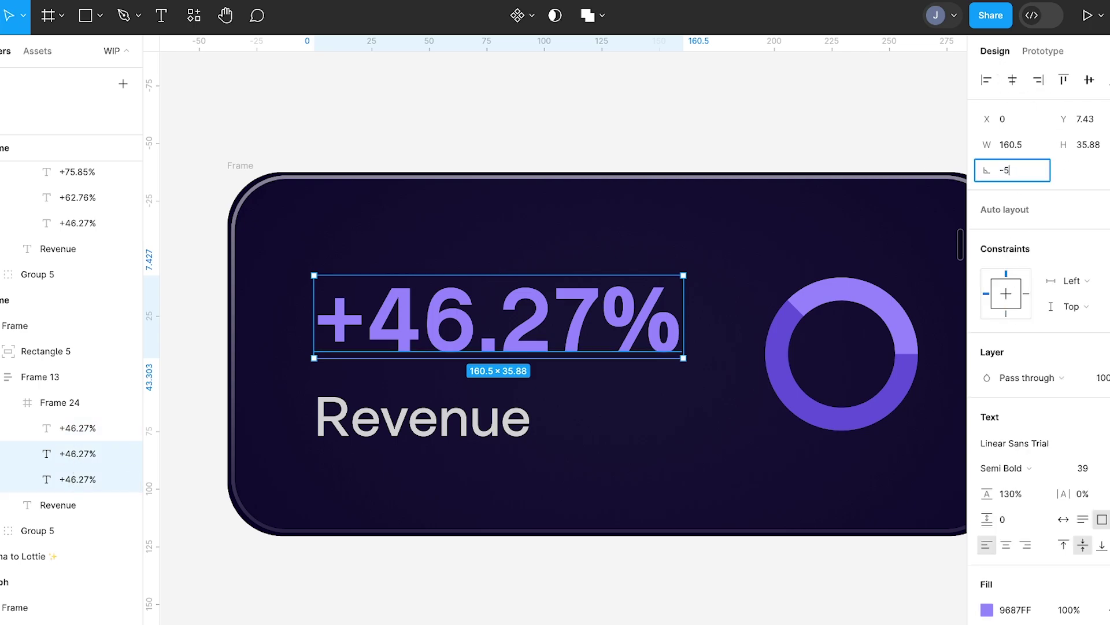
type("-5")
key("Return")
left_click_drag(498, 331, 498, 434)
Change the text of the two tilted copies to +62.76% and +75.85%, keeping them stacked below Frame 24
left_click(69, 457)
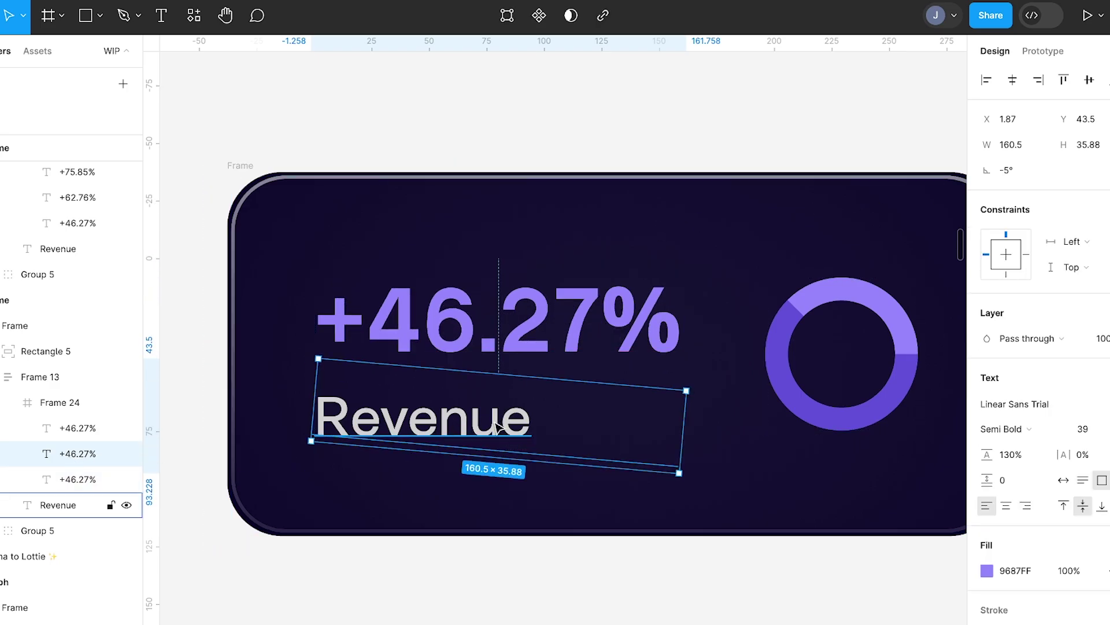
scroll(468, 423, "down", 5)
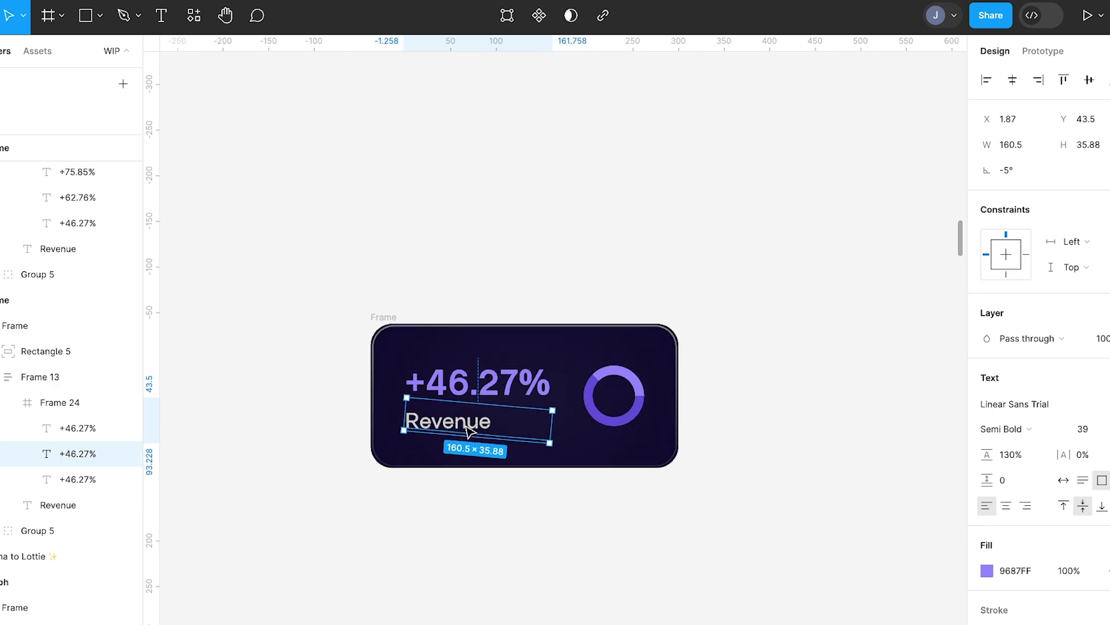
scroll(460, 425, "right", 8)
scroll(463, 421, "down", 3)
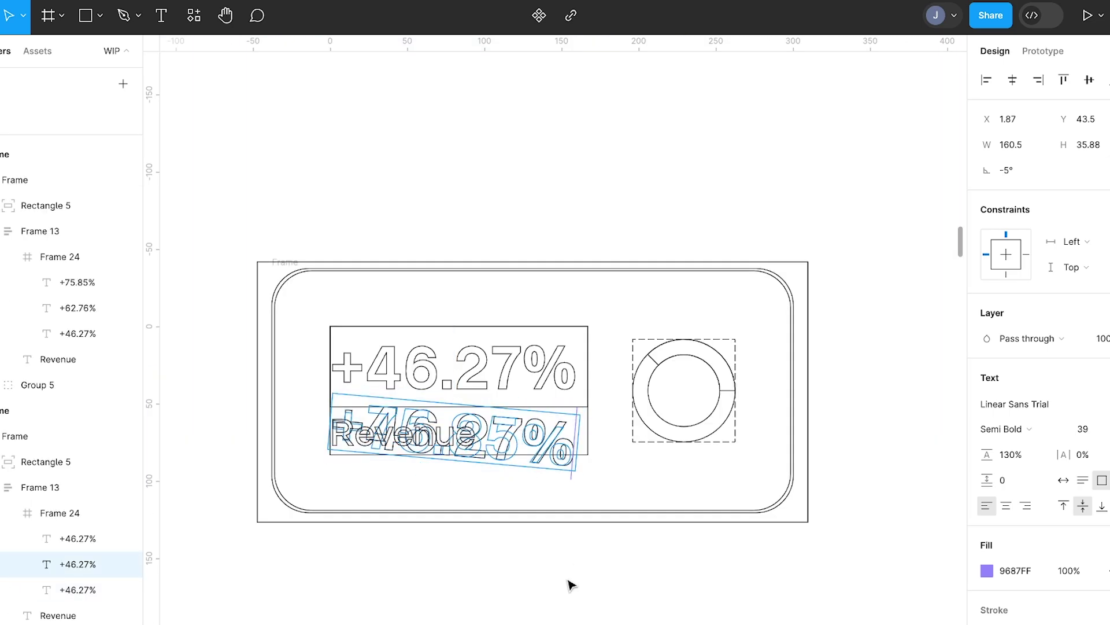
left_click(568, 586)
scroll(569, 586, "down", 3)
scroll(569, 585, "left", 3)
scroll(677, 258, "up", 2)
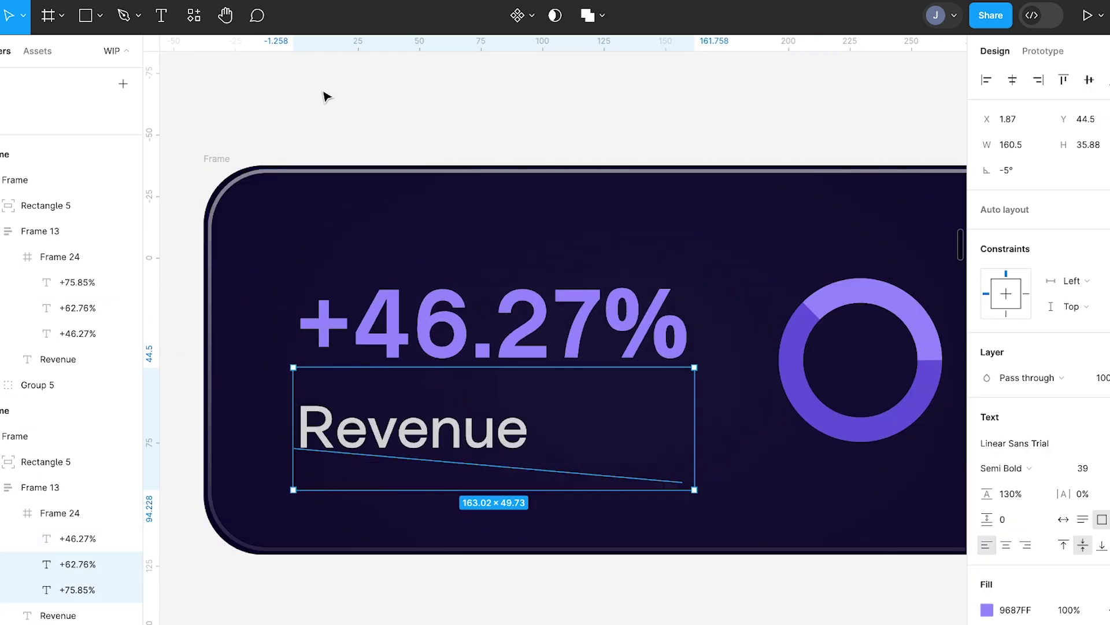
Duplicate the Revenue card frame and place the copy directly below the original with a small gap
left_click(324, 96)
scroll(240, 151, "down", 3)
left_click(237, 144)
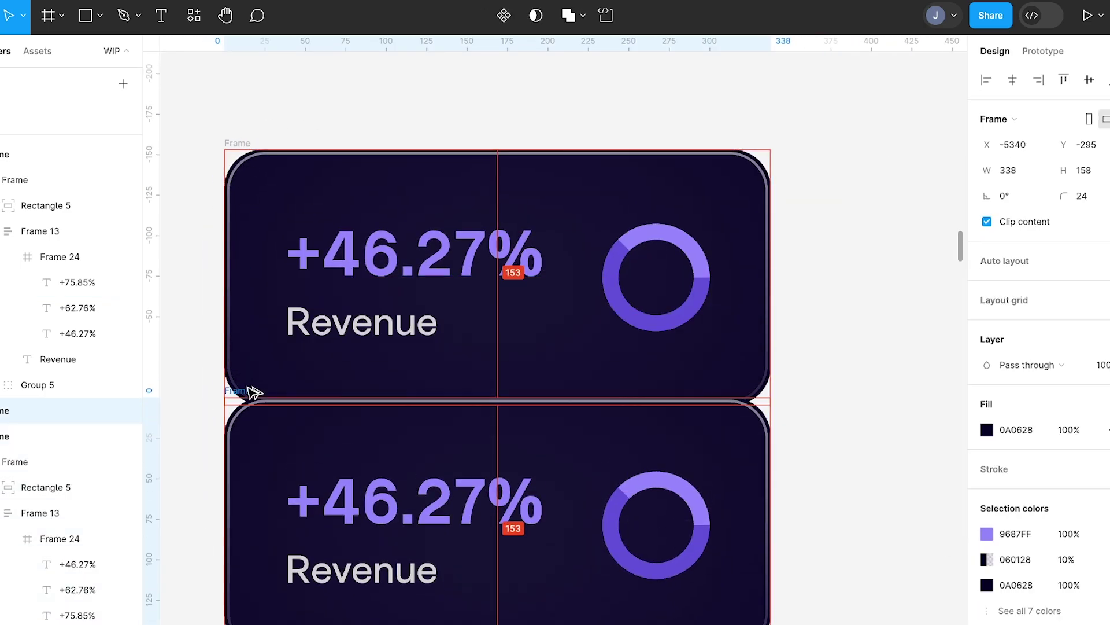
left_click_drag(248, 387, 254, 412)
scroll(254, 412, "down", 2)
Move the +46.27% text in the second card up to Y -39.5, above Frame 24, and show the canvas in outline view
left_click(410, 442, "ctrl")
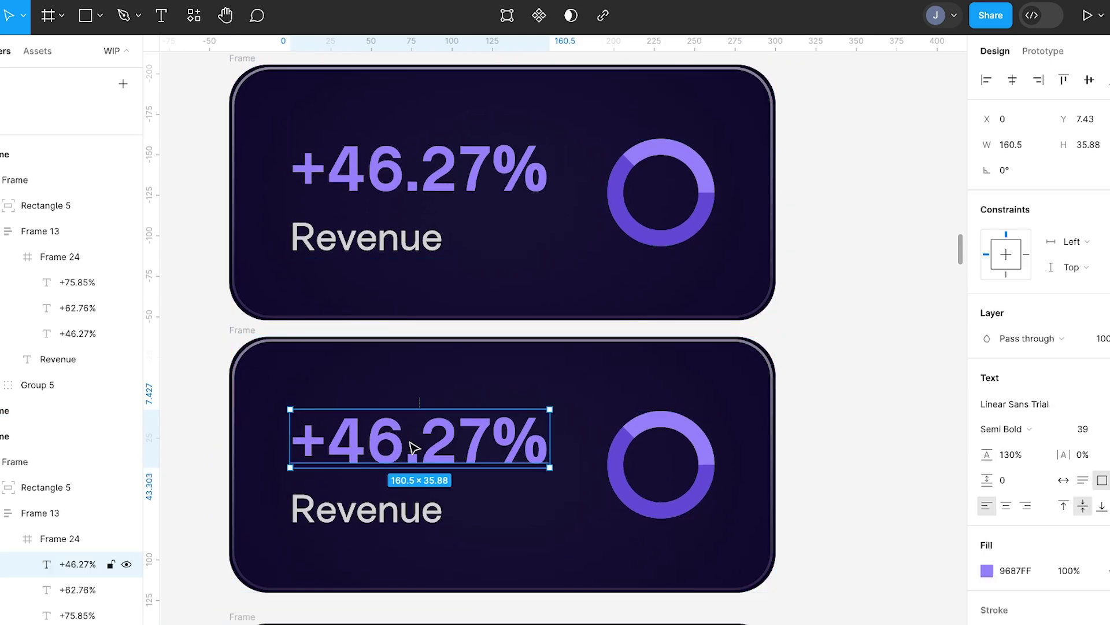
scroll(415, 447, "up", 4)
scroll(414, 447, "down", 4)
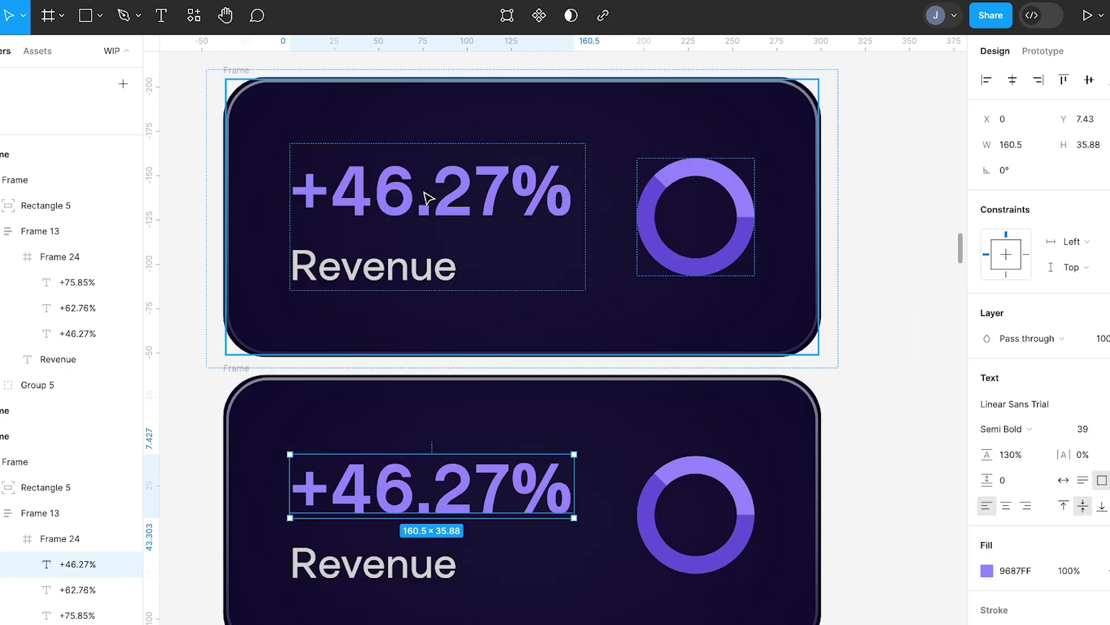
left_click(422, 198, "ctrl")
left_click(907, 323)
scroll(311, 350, "down", 3)
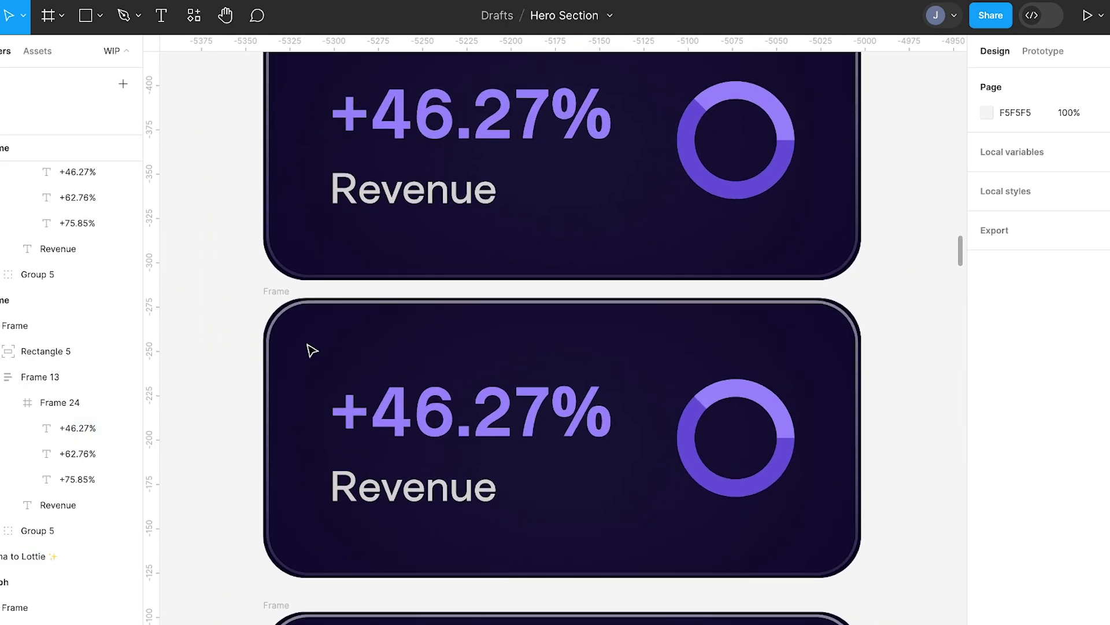
left_click(422, 424, "ctrl")
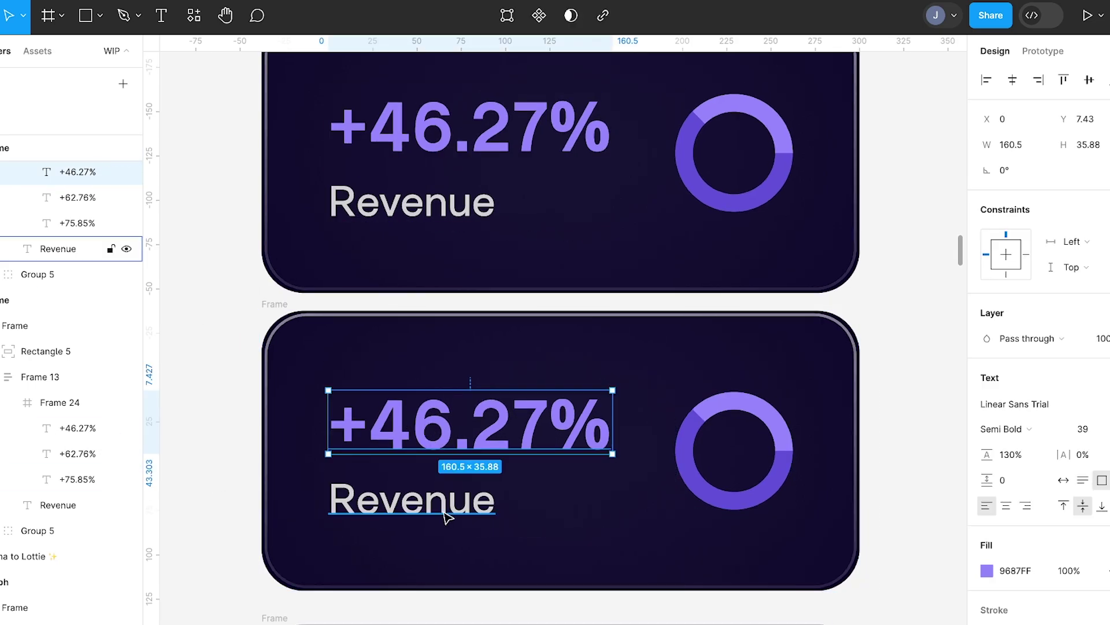
left_click_drag(457, 453, 461, 355)
key("ctrl+y")
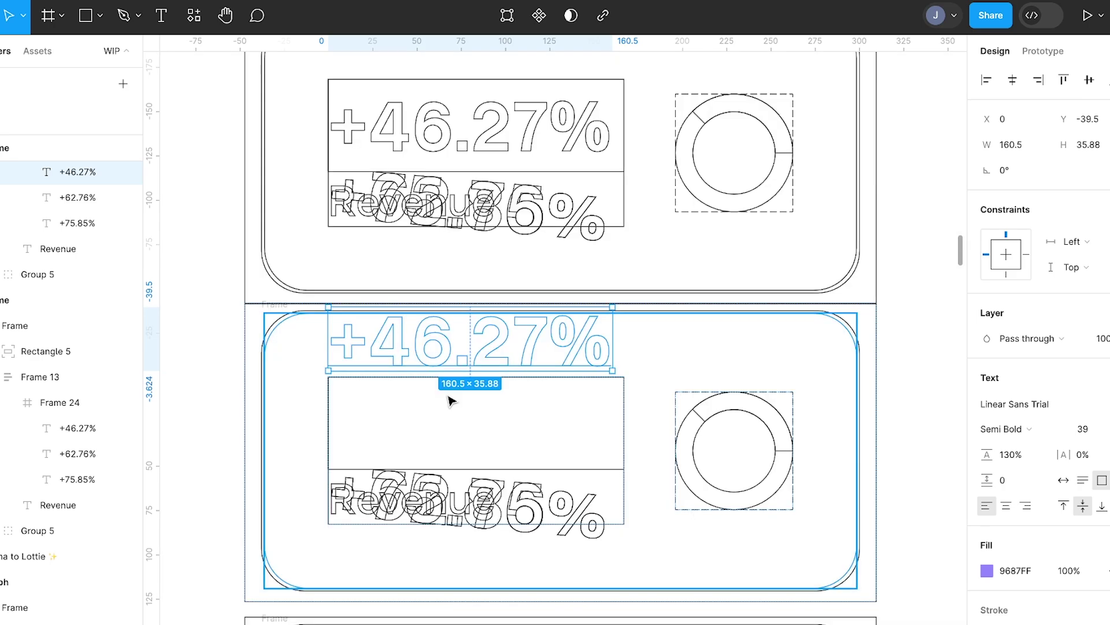
Move the second card's +62.76% text up into Frame 24, center it vertically and set its rotation to 0°
left_click(549, 509)
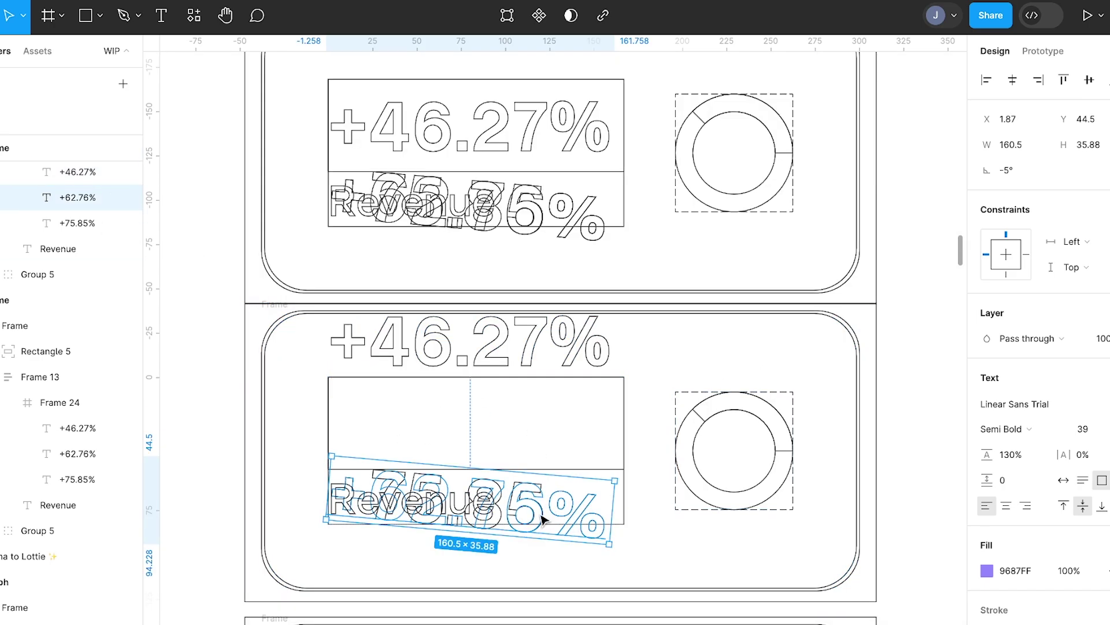
left_click_drag(544, 519, 544, 458)
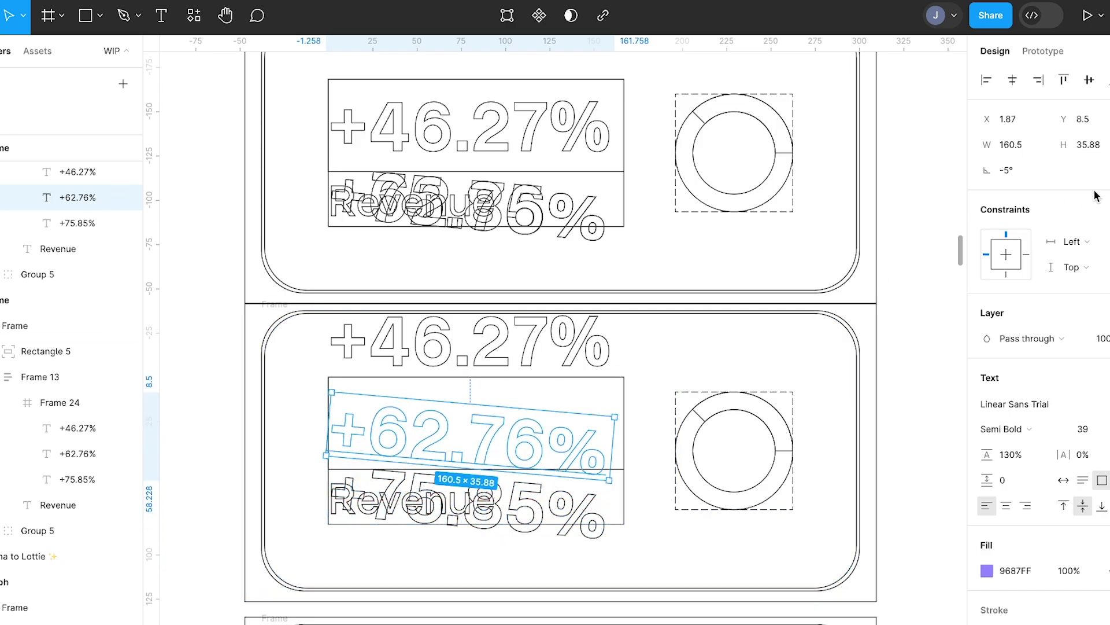
left_click(1089, 82)
scroll(526, 401, "up", 5)
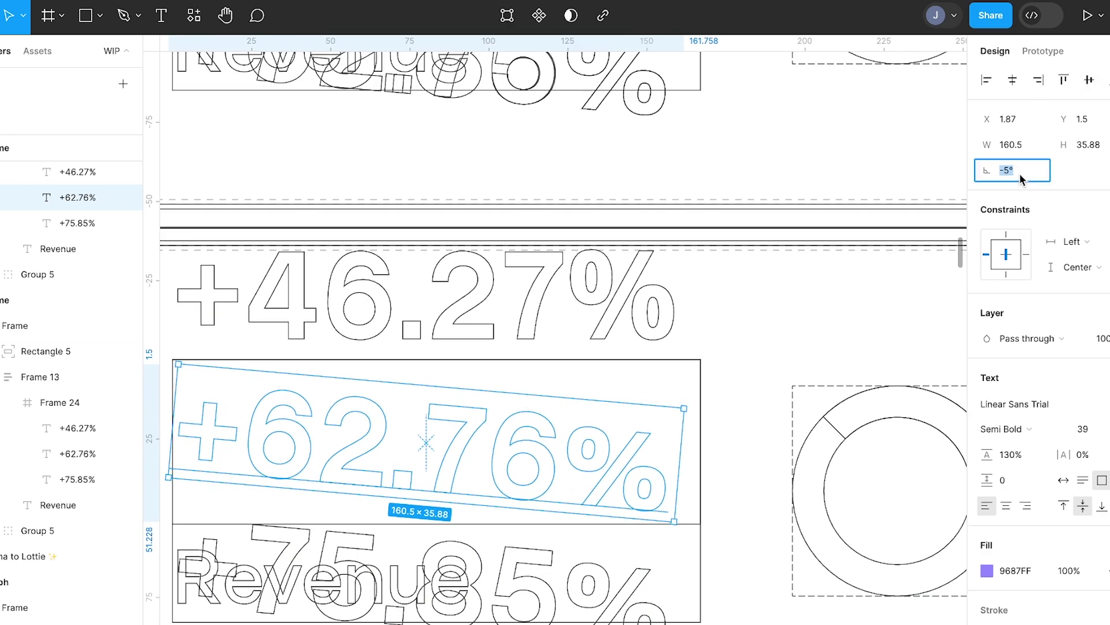
key("Return")
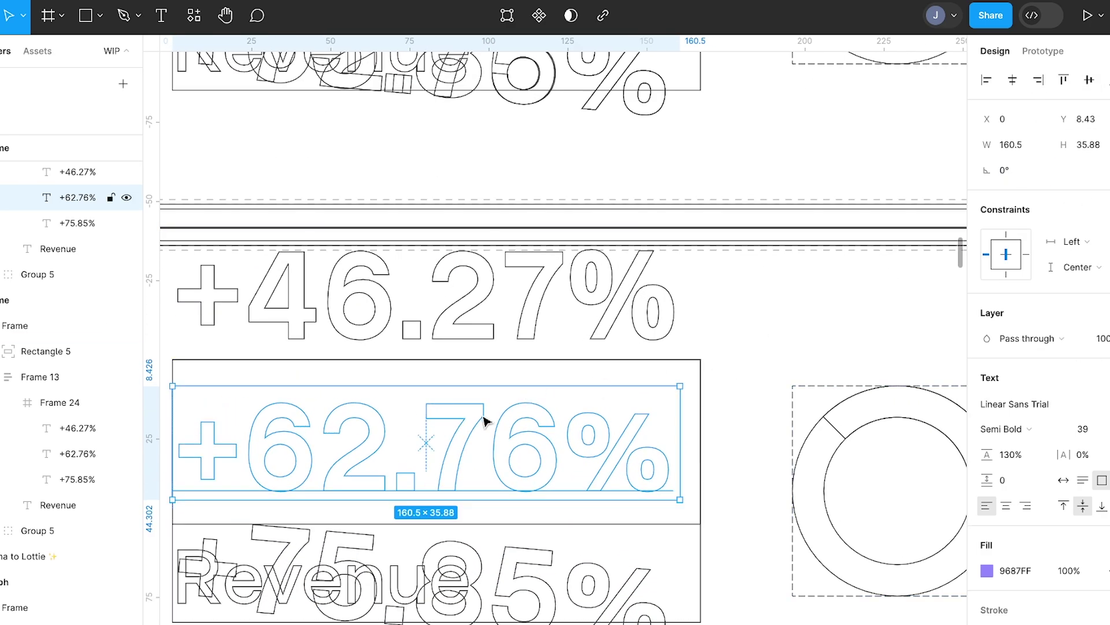
Duplicate the second Revenue card frame and place the copy directly below it
scroll(485, 422, "down", 3)
scroll(485, 421, "up", 3)
scroll(478, 209, "up", 3)
scroll(470, 286, "down", 4)
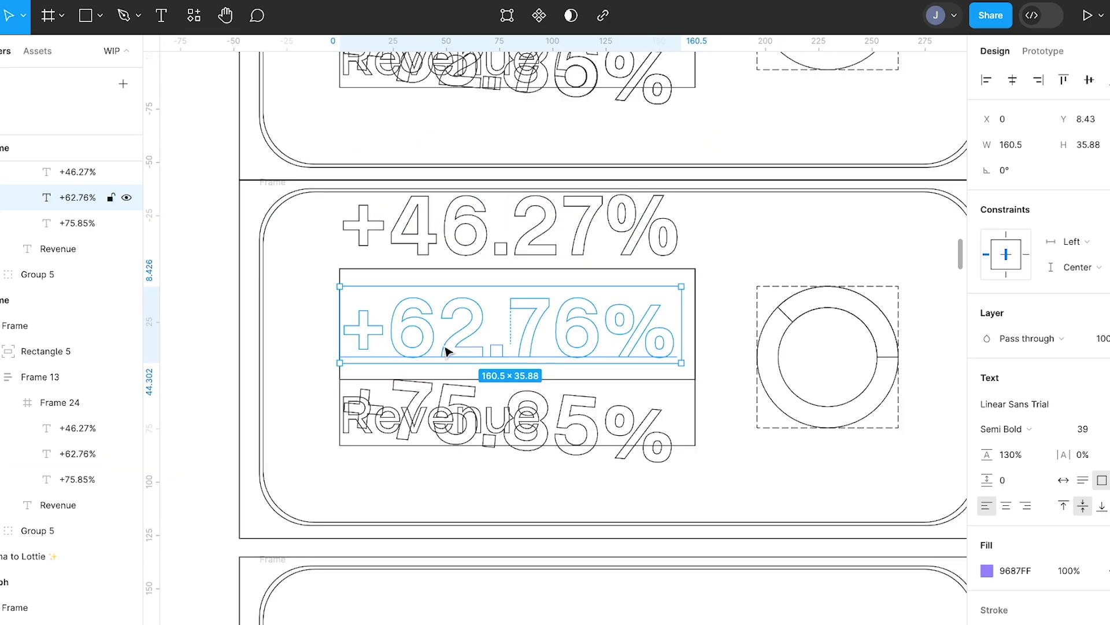
scroll(533, 344, "down", 1)
scroll(531, 267, "down", 4)
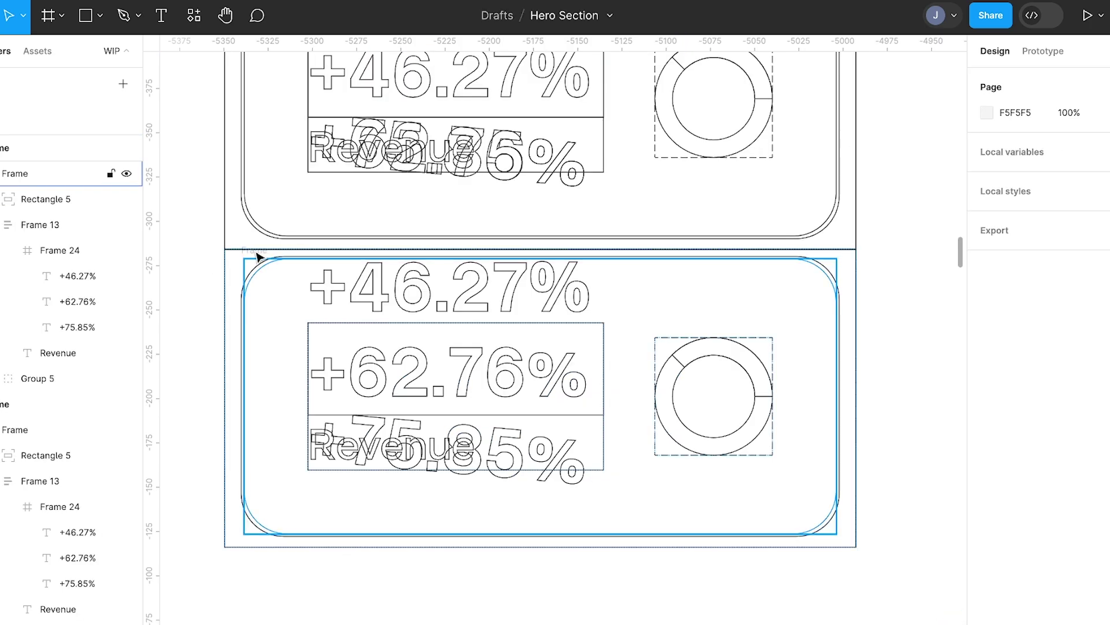
left_click(255, 251)
left_click_drag(260, 305, 285, 565, "alt")
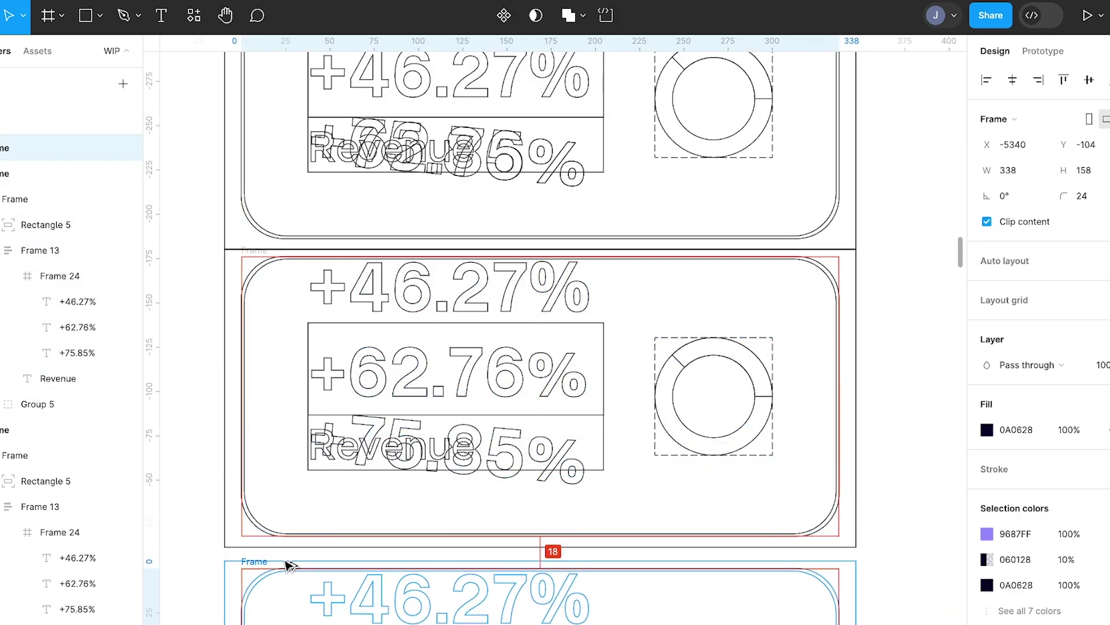
Top-align the third card's +62.76% text with the +46.27% text above Frame 24
scroll(376, 433, "down", 5)
scroll(421, 373, "up", 2)
left_click(421, 372)
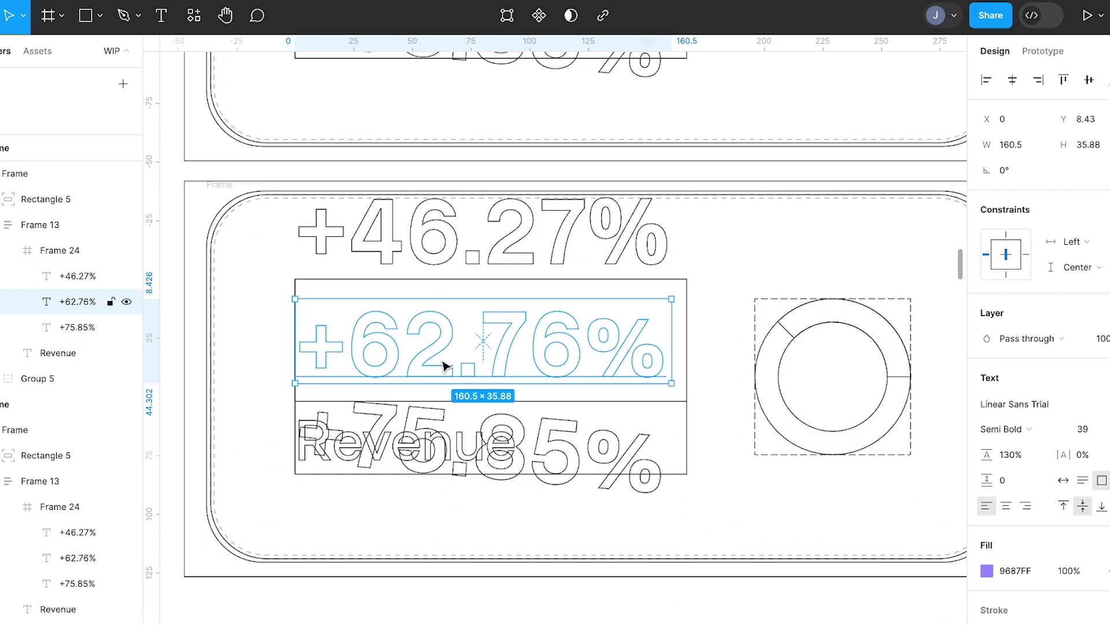
left_click(612, 248, "shift")
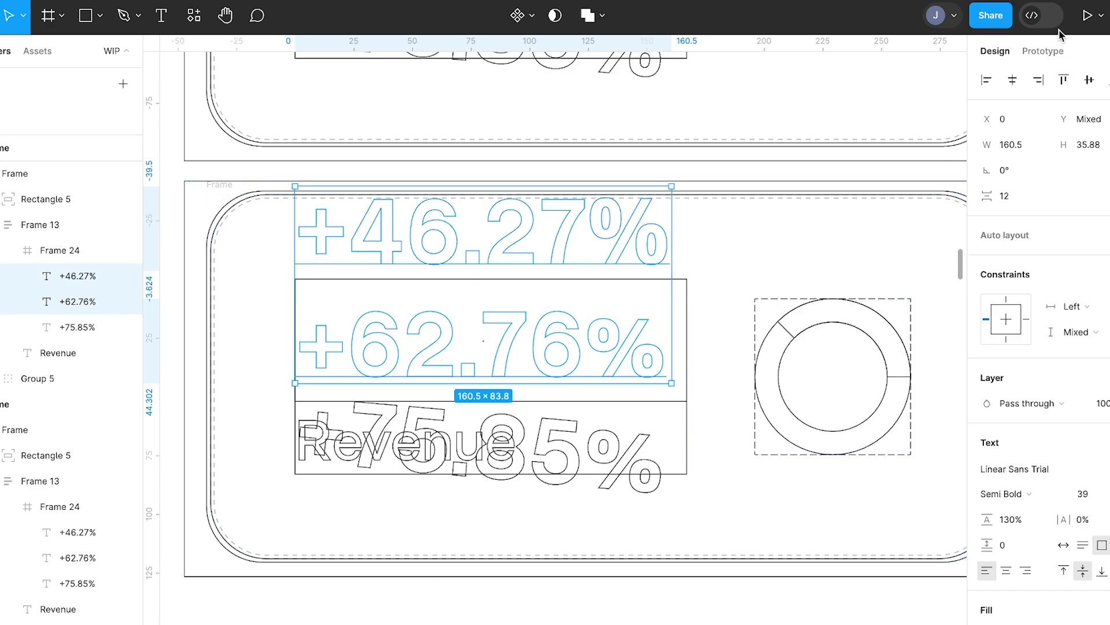
left_click(1063, 80)
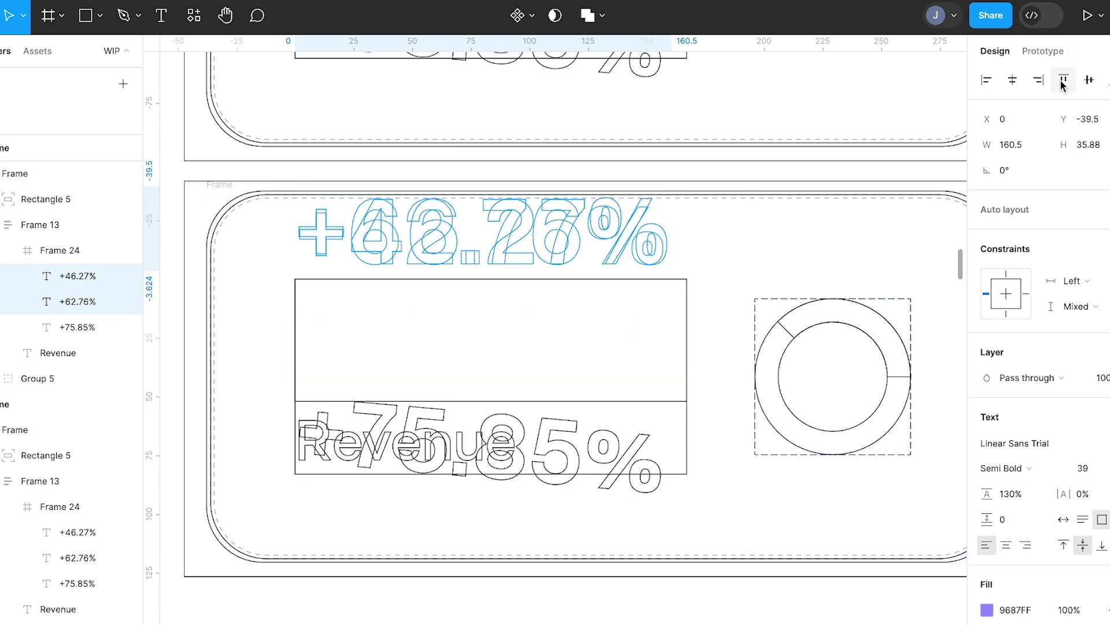
Move the third card's +75.85% text up into Frame 24, set its rotation to 0° and center it vertically
left_click(181, 208)
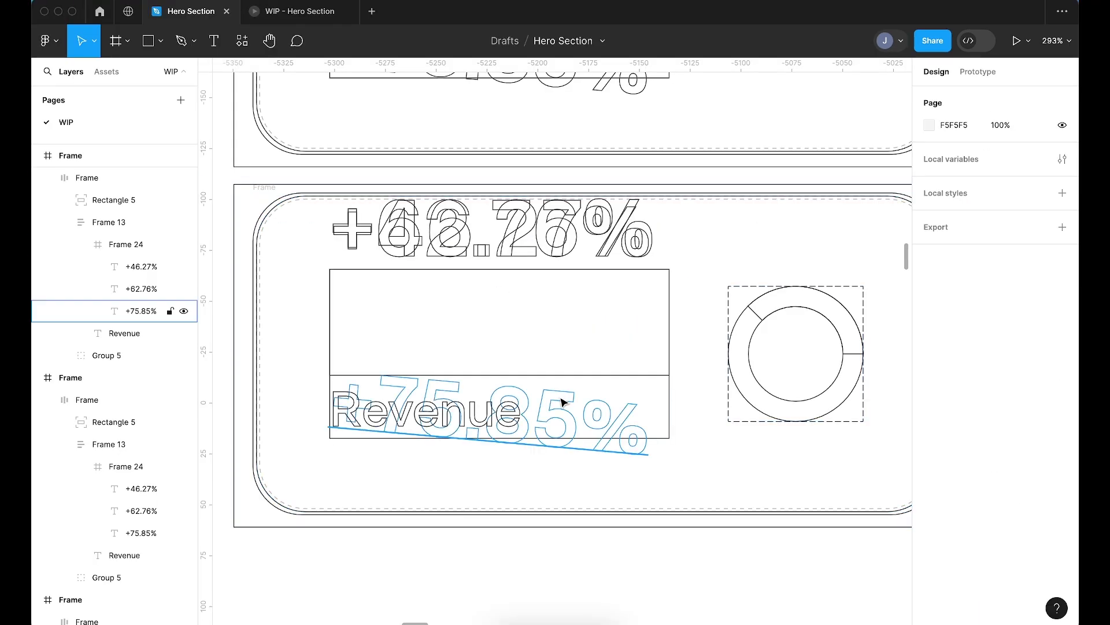
left_click(562, 401)
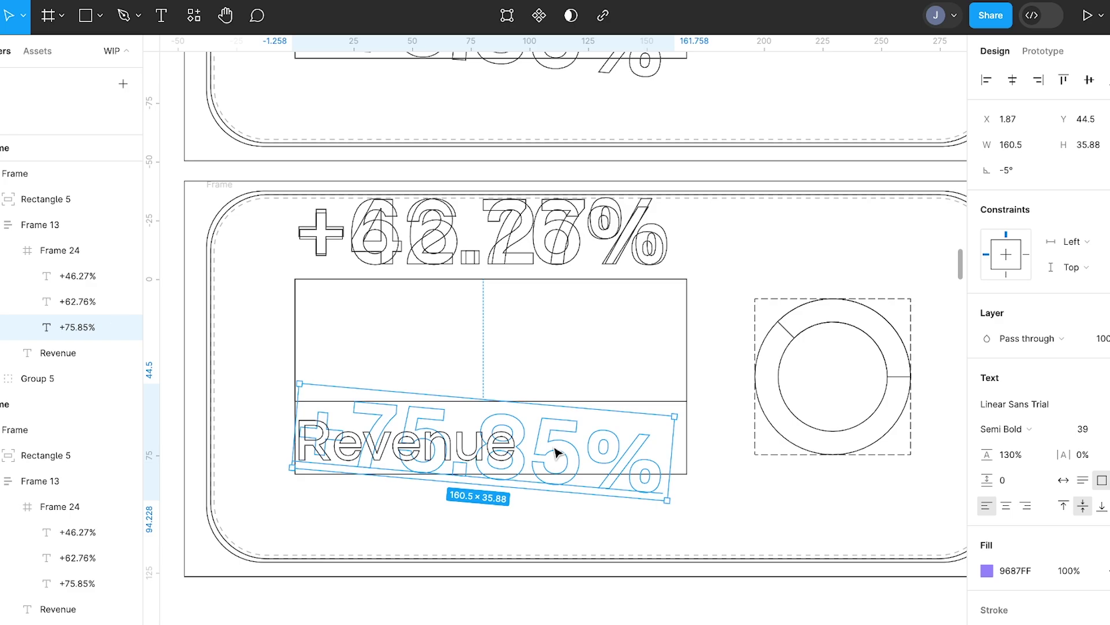
left_click_drag(557, 453, 555, 377)
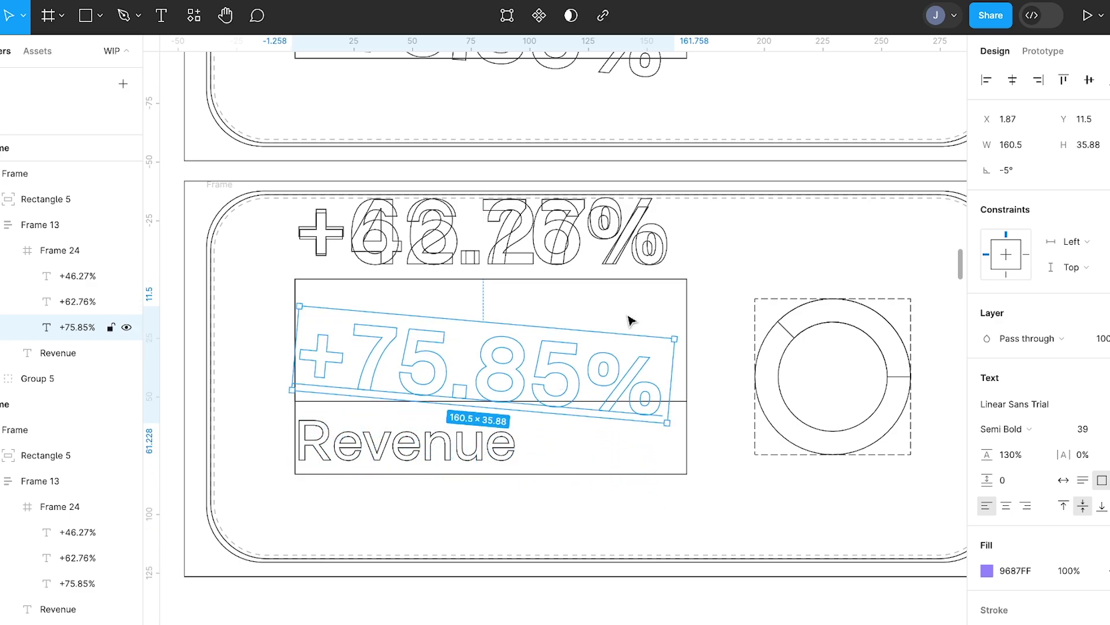
key("Return")
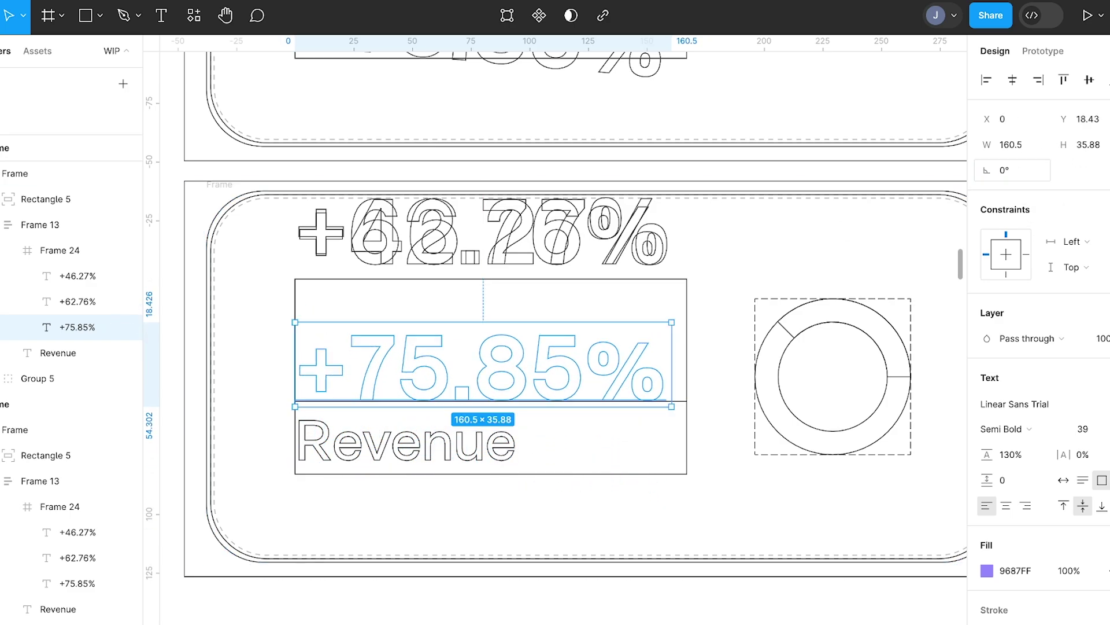
left_click(1093, 86)
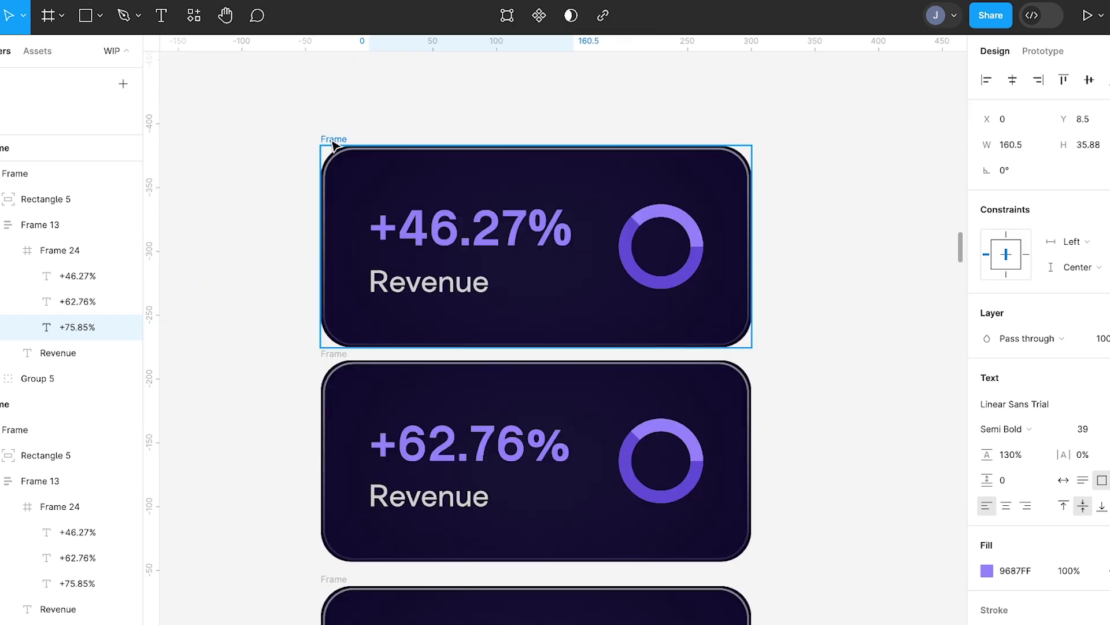
Connect the first Revenue card to the second with an After delay of 1 ms, using Smart animate, Ease out and 1000 ms
left_click(334, 139)
left_click(1043, 51)
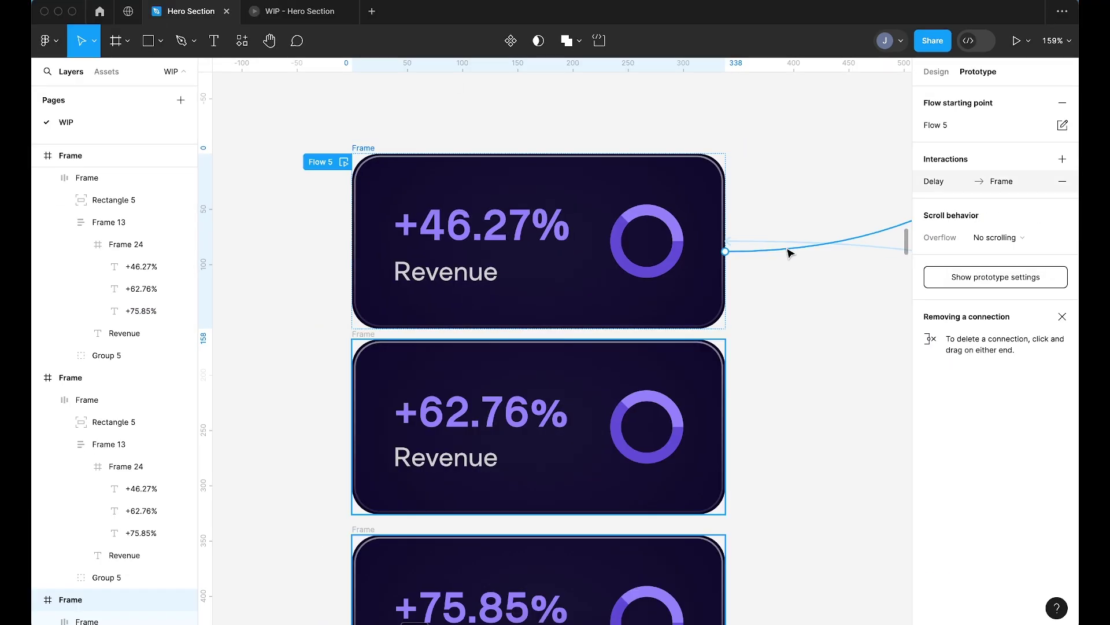
left_click(592, 370)
scroll(376, 379, "down", 5)
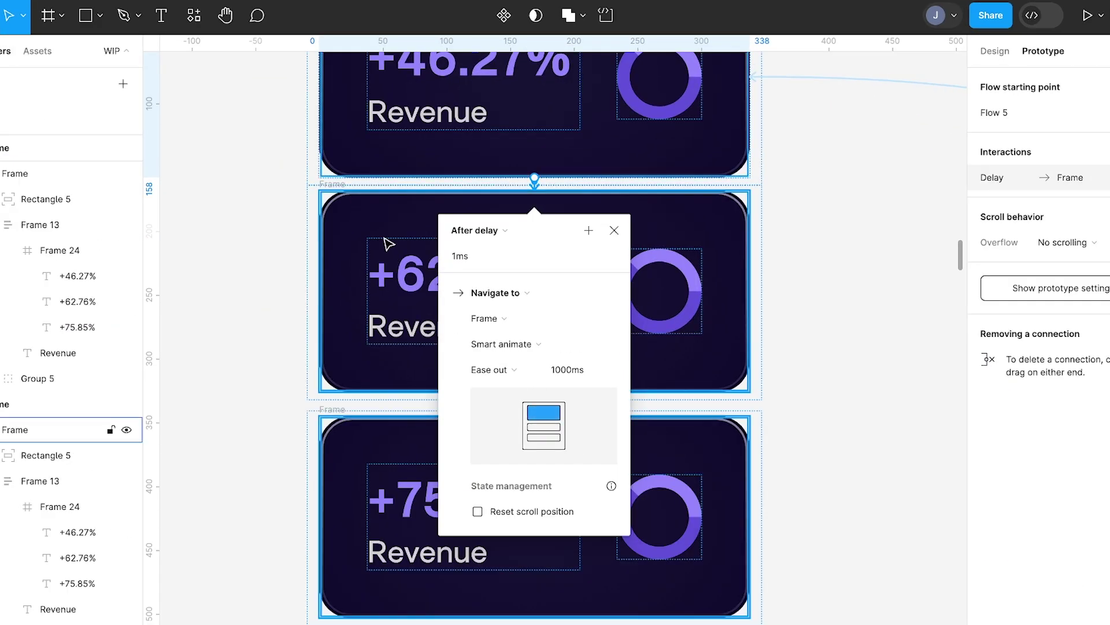
Connect the second Revenue card to the third and the third back to the first with After delay interactions to close the loop
left_click(473, 384)
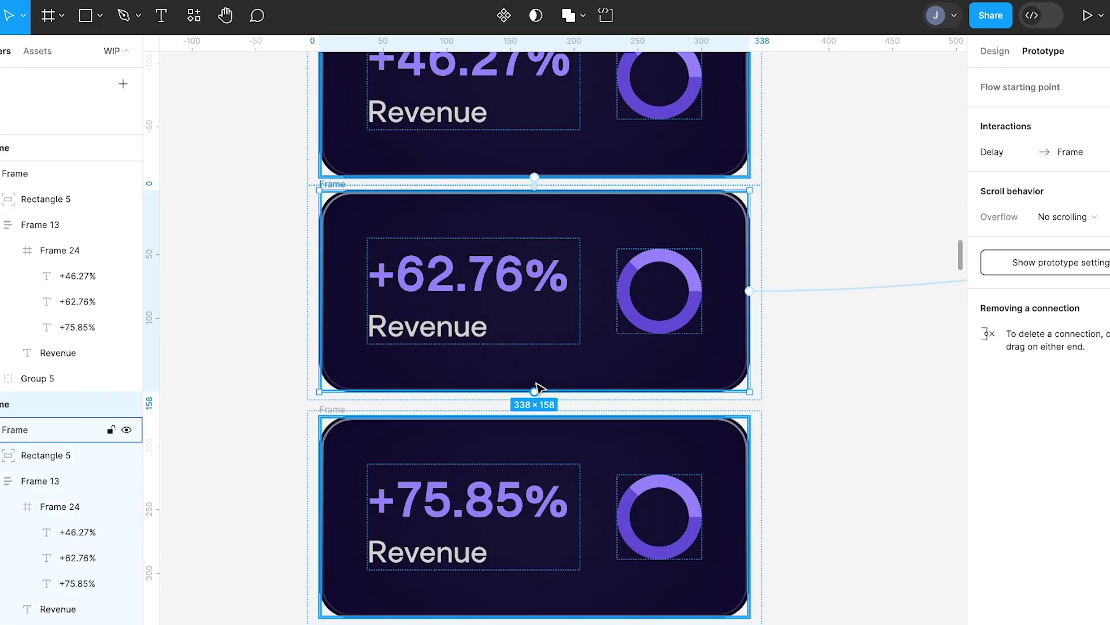
left_click_drag(799, 292, 556, 449)
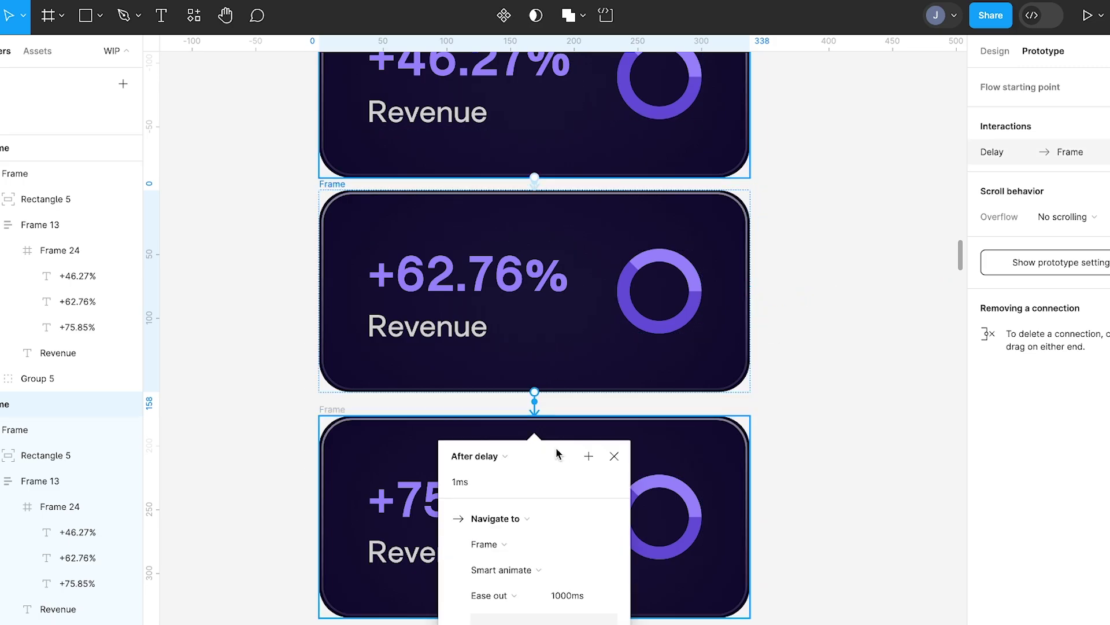
left_click(334, 403)
scroll(800, 507, "down", 2)
left_click_drag(800, 521, 608, 149)
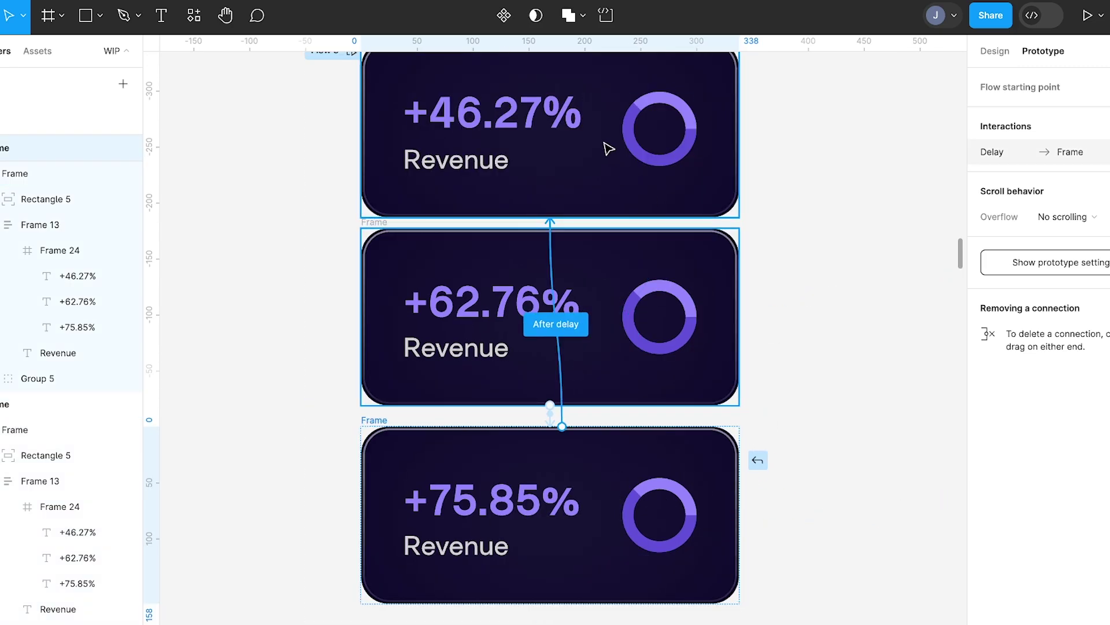
Preview Flow 5 from the first Revenue card and close the preview
scroll(342, 141, "up", 2)
left_click(355, 167)
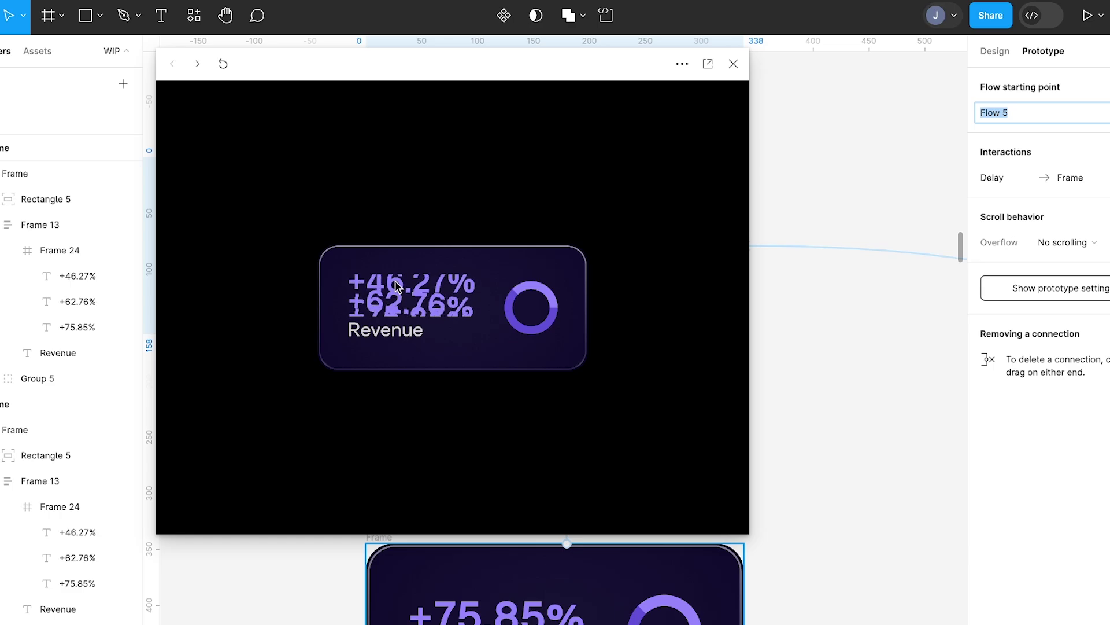
left_click(732, 63)
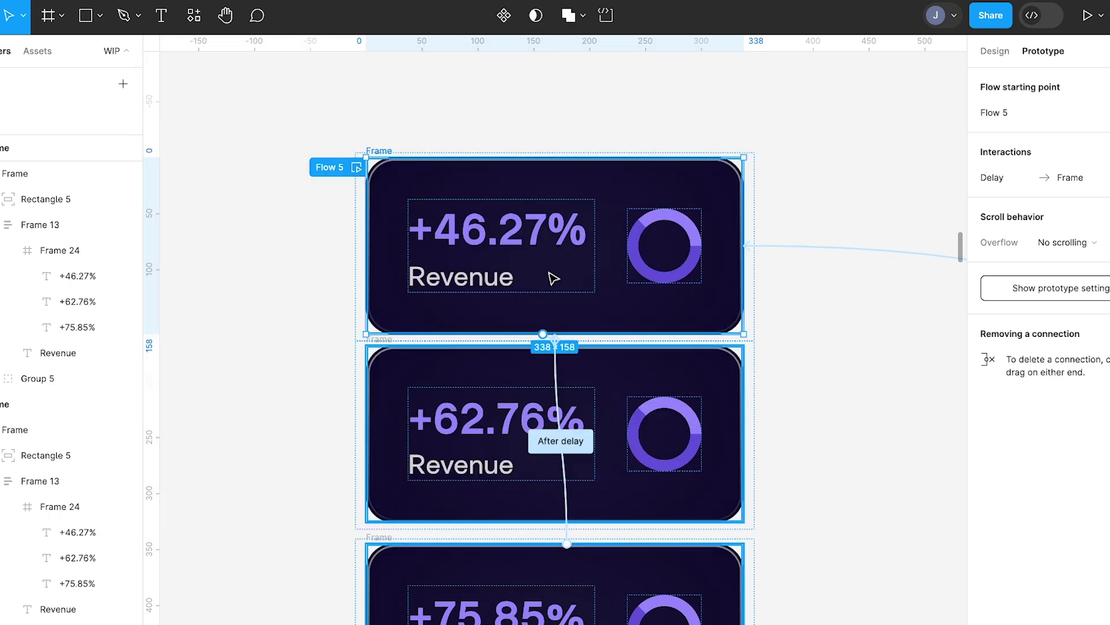
Show outlines and set the opacity of the +62.76% text above the third card's Frame 24 to 0%
scroll(550, 277, "up", 5)
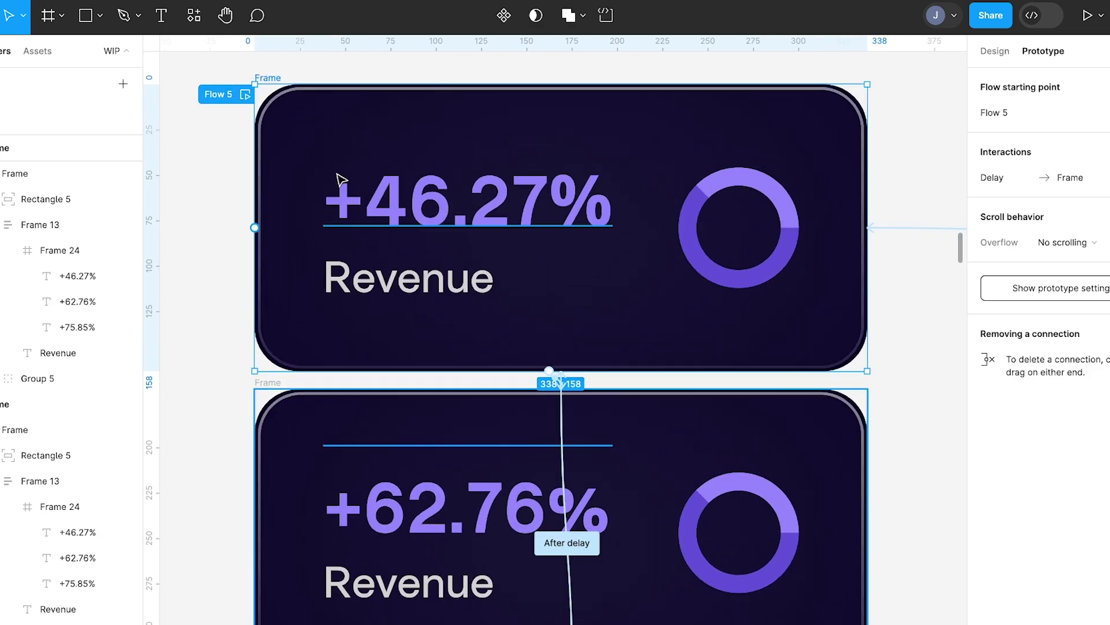
key("shift+o")
scroll(493, 280, "down", 7)
left_click(465, 324, "ctrl")
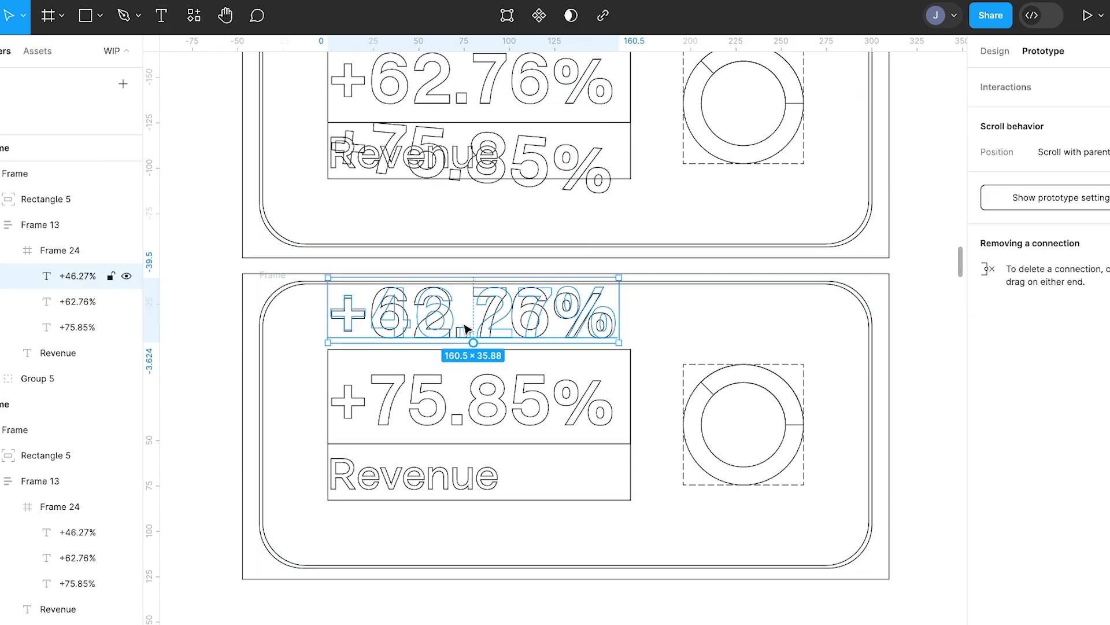
left_click(69, 302)
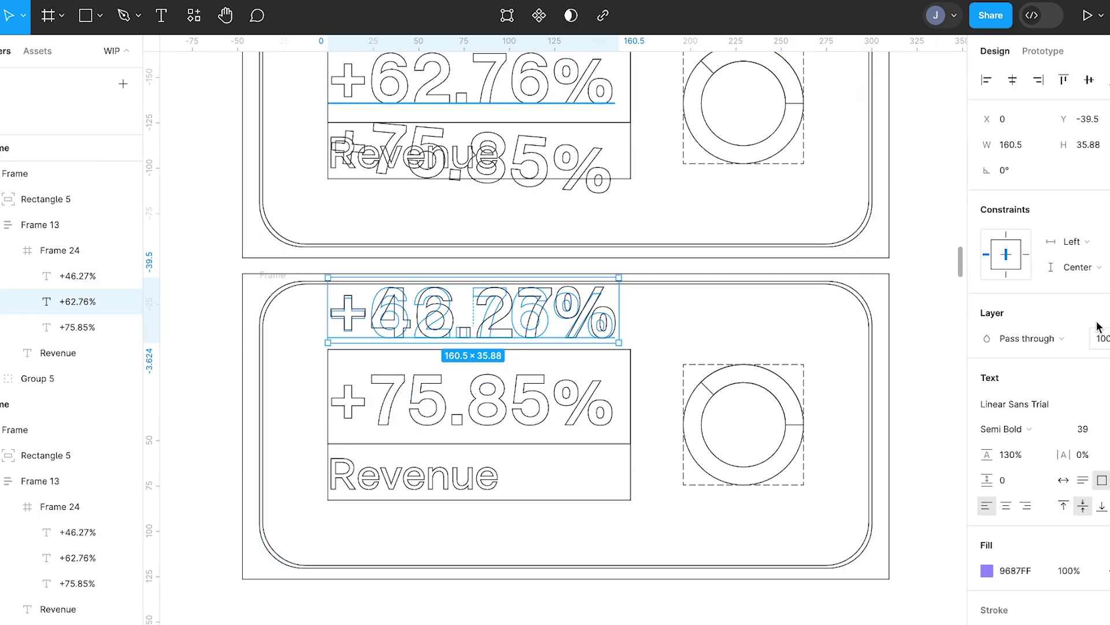
type("0")
key("Return")
Set the opacity of the second card's off-stage +46.27% and +75.85% texts to 0%
scroll(441, 377, "up", 10)
scroll(441, 378, "down", 1)
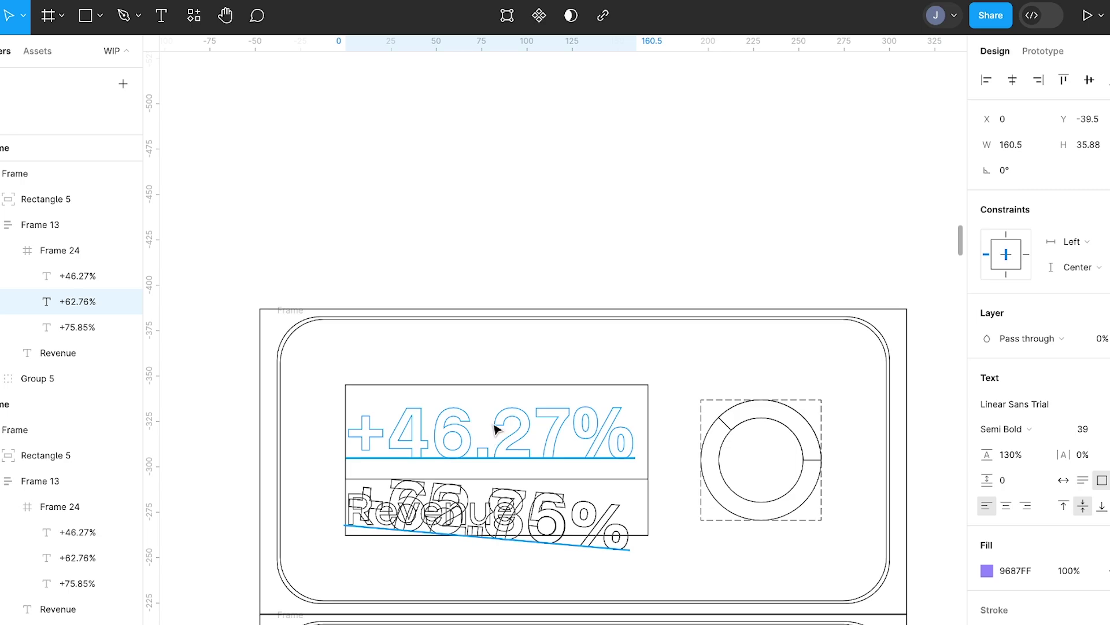
scroll(495, 428, "down", 2)
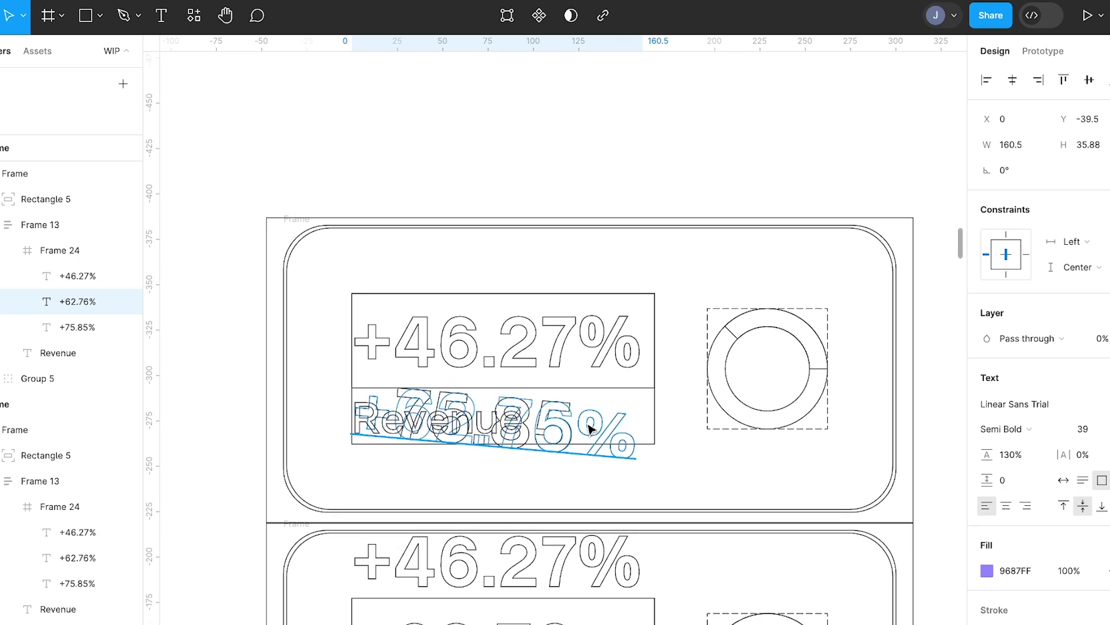
scroll(560, 449, "down", 1)
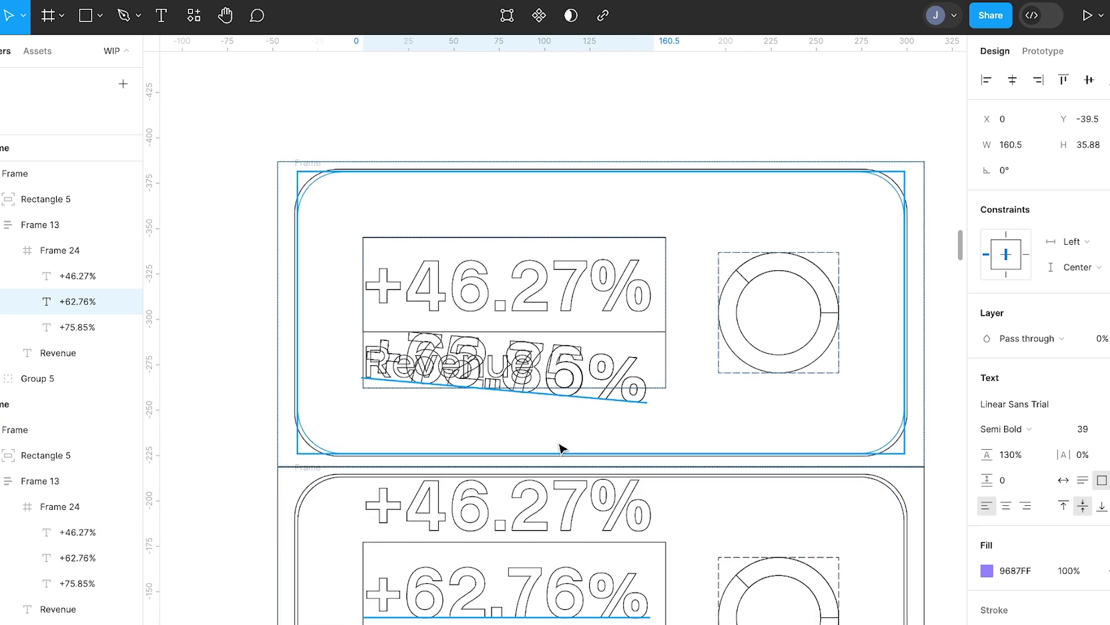
scroll(580, 293, "down", 5)
left_click(550, 257)
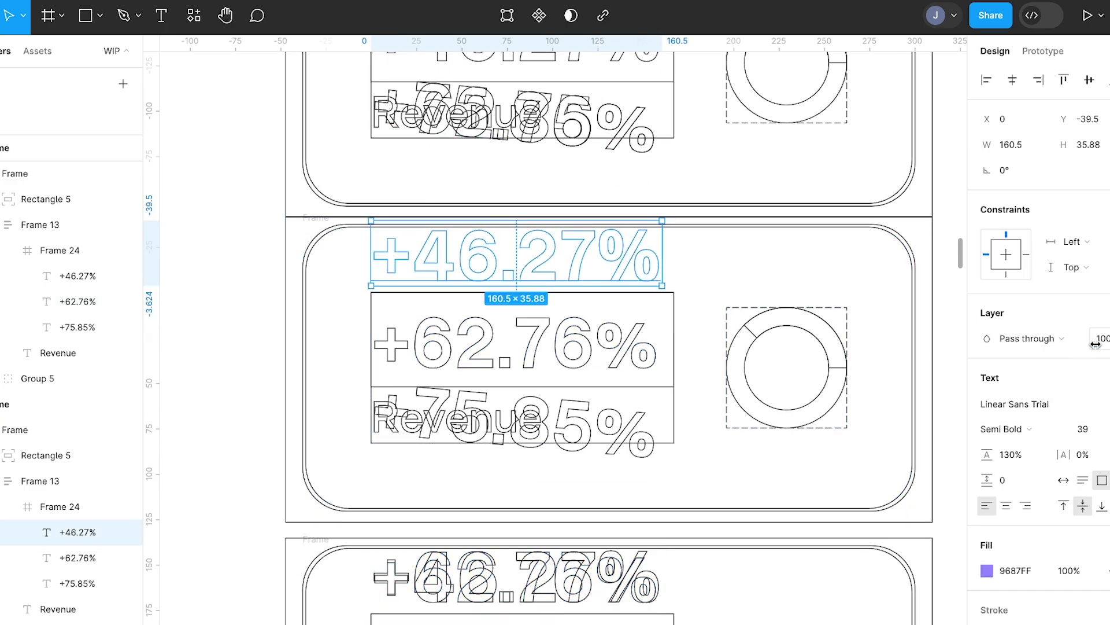
left_click(636, 441)
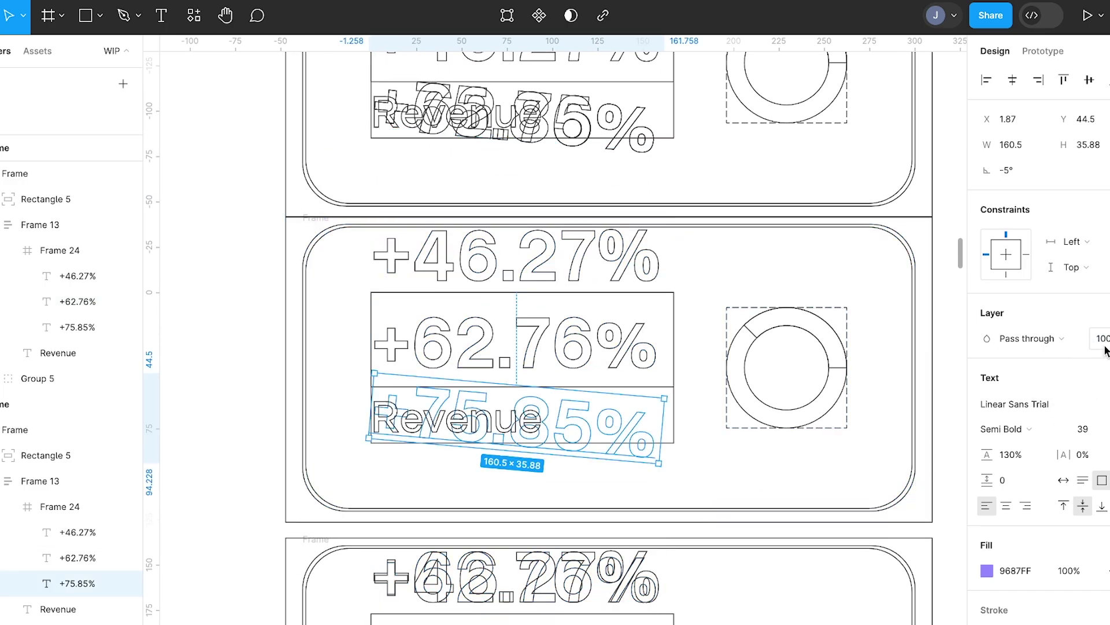
Set the opacity of the third card's +46.27% text and the first card's rotated +62.76% text to 0%
scroll(587, 509, "down", 3)
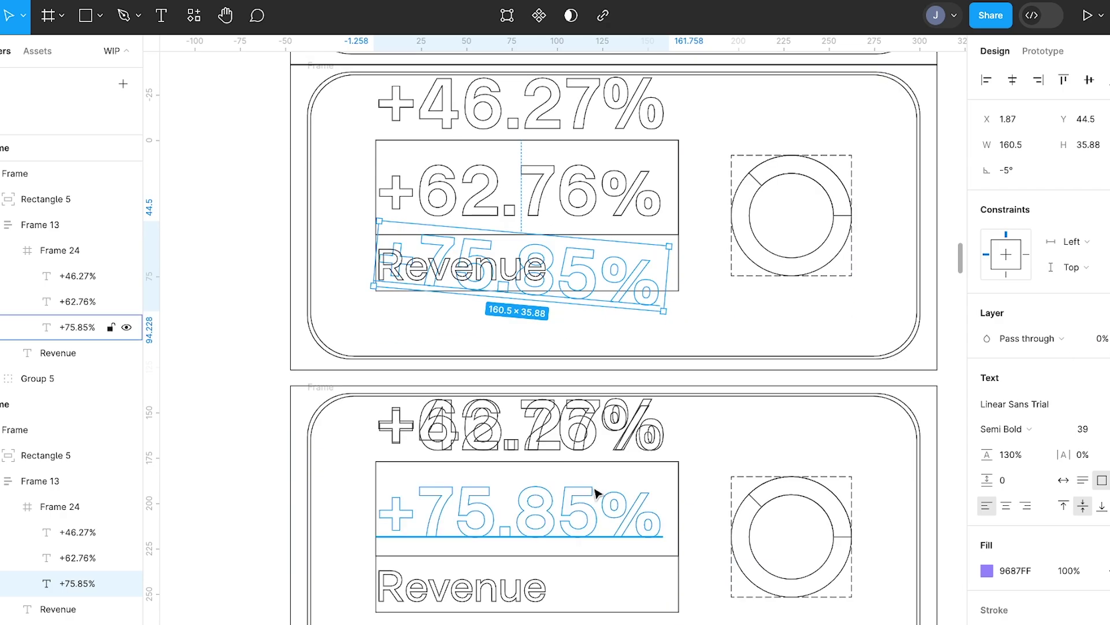
left_click(595, 425)
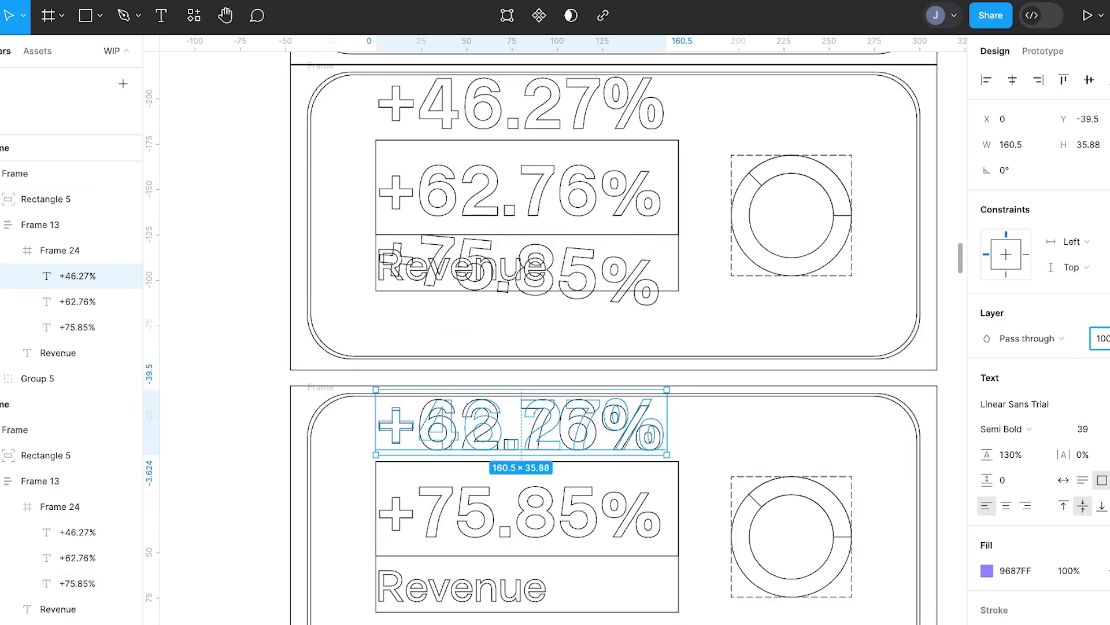
left_click(477, 448)
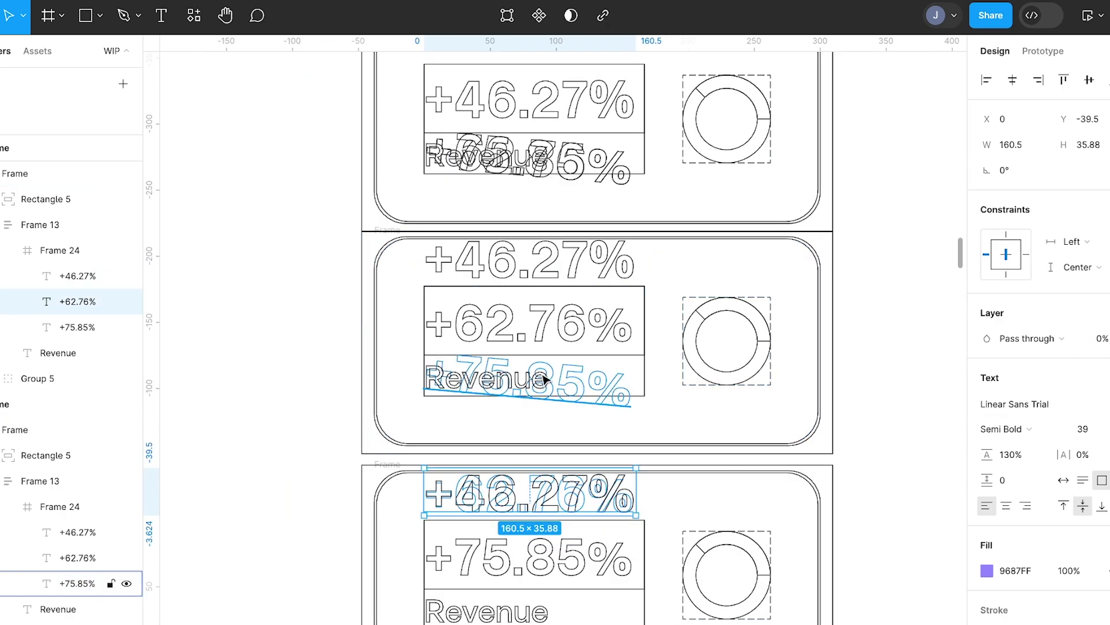
scroll(553, 317, "up", 2)
left_click(547, 264)
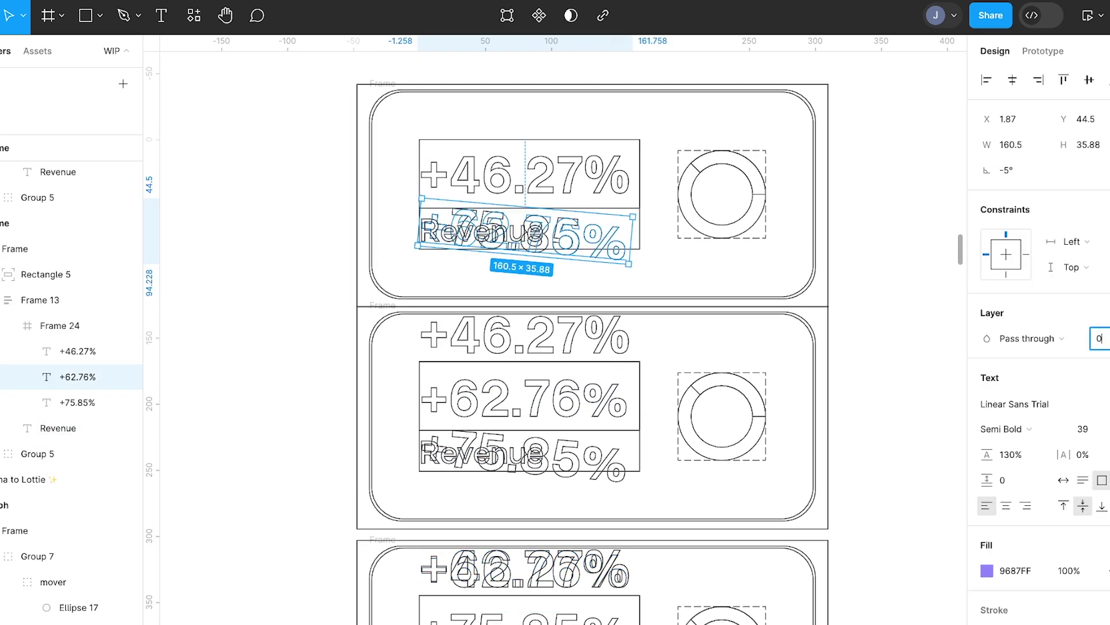
type("0")
key("Return")
Preview the Revenue counter prototype with its faded texts and close the preview
key("Escape")
key("shift+space")
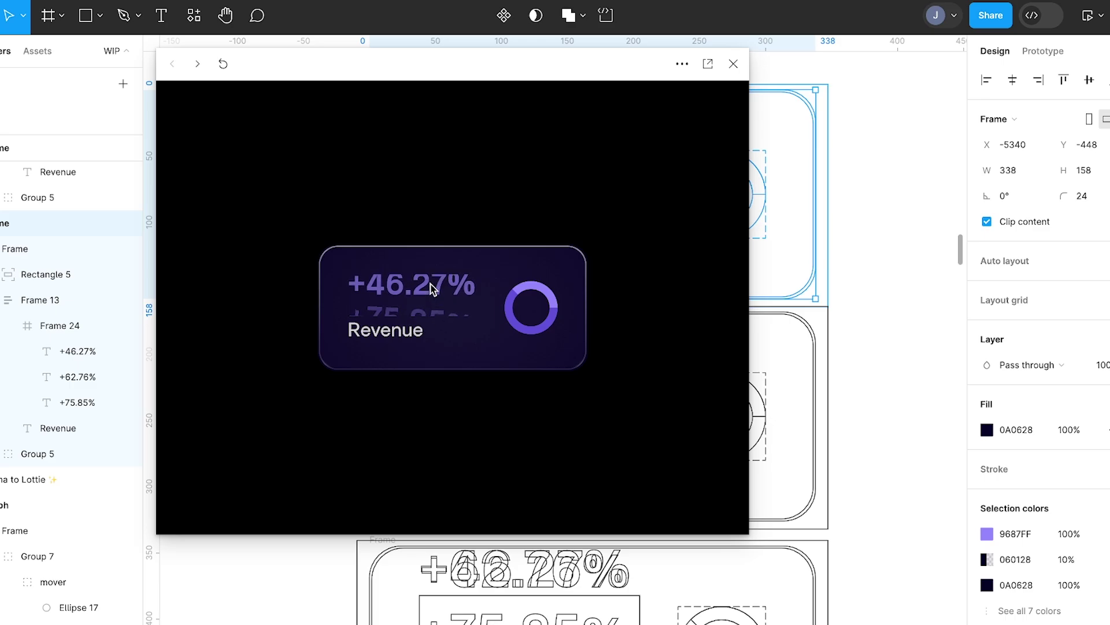
key("Escape")
Turn off outlines and use LottieFiles to insert the first Revenue card's flow as a GIF, without saving it to a workspace
key("shift+o")
left_click(290, 144)
left_click(378, 79)
left_click(191, 20)
left_click(293, 164)
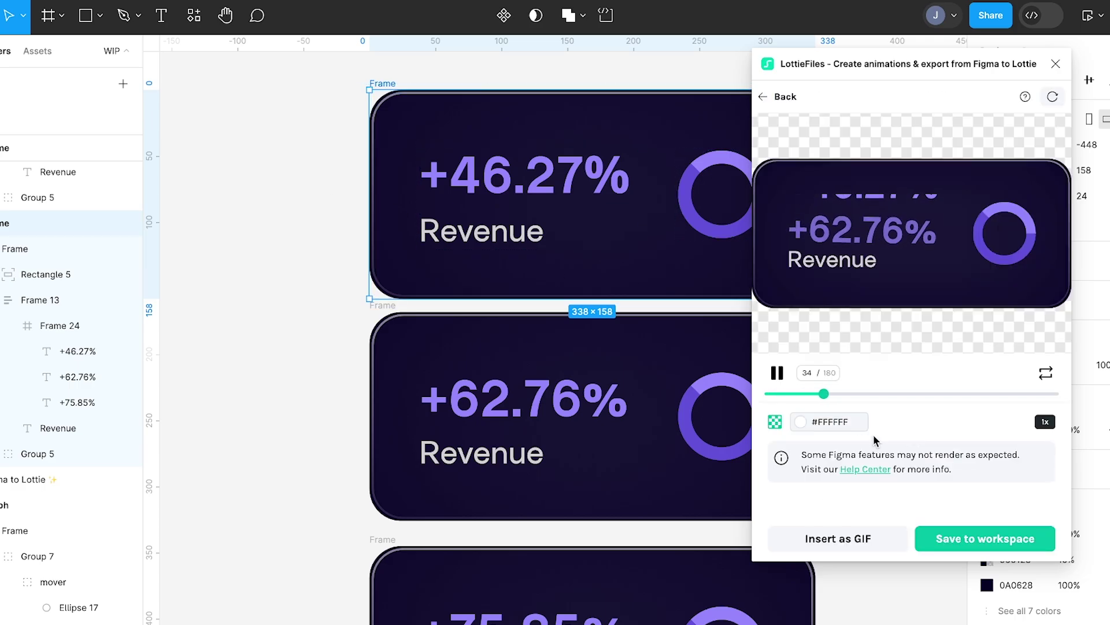
left_click(863, 541)
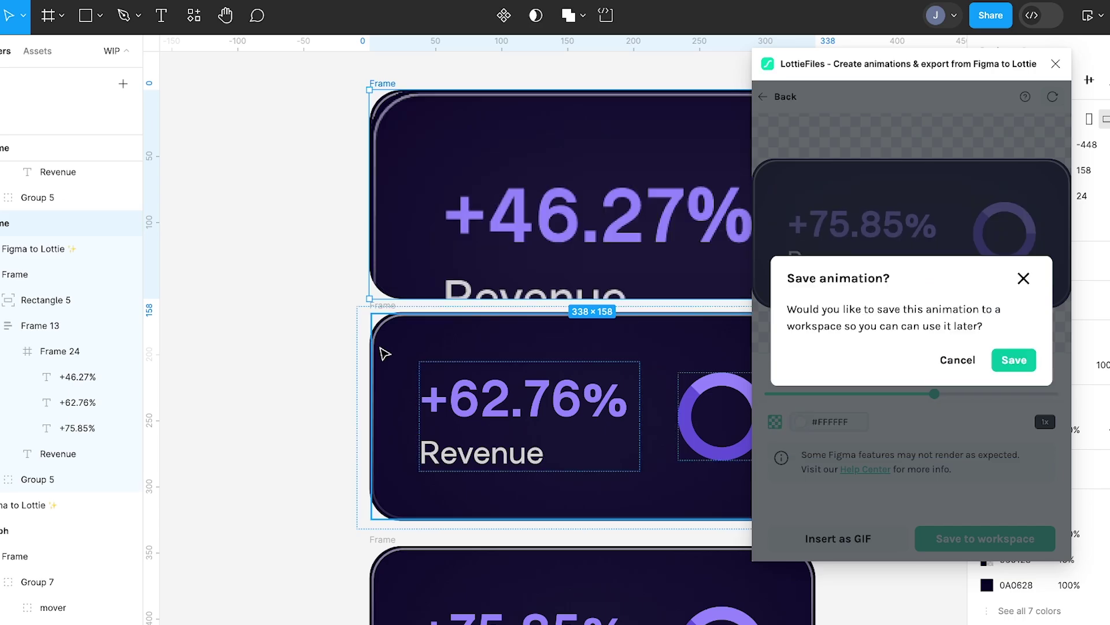
left_click(958, 363)
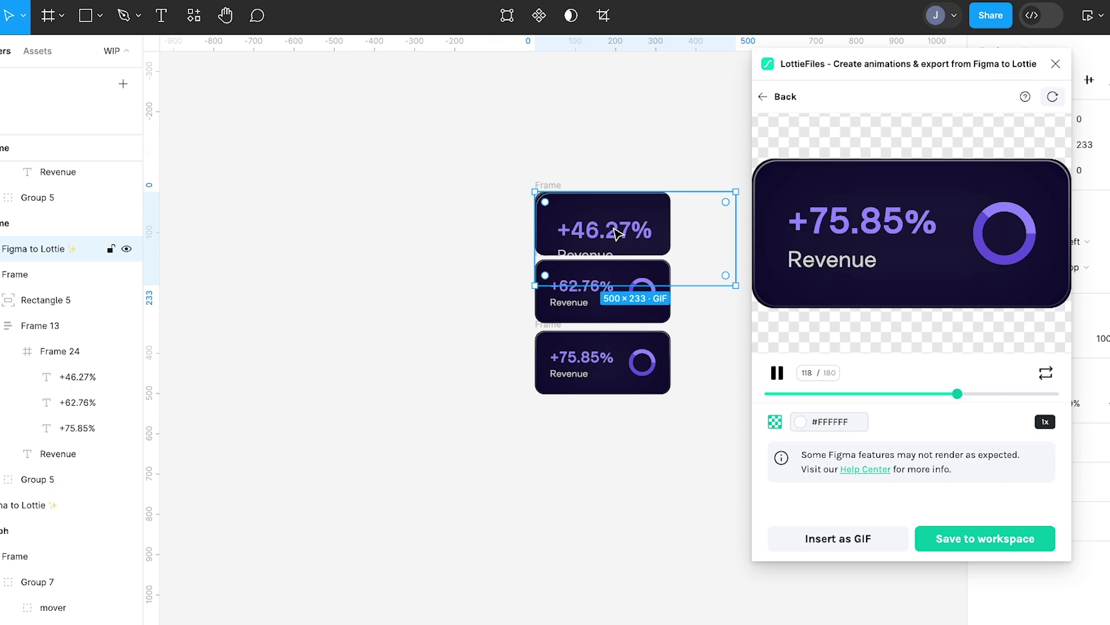
Move the Revenue GIF out of the first card into Frame 28, close LottieFiles and deselect the GIF
left_click_drag(616, 236, 329, 315)
scroll(328, 312, "down", 3)
scroll(323, 307, "left", 5)
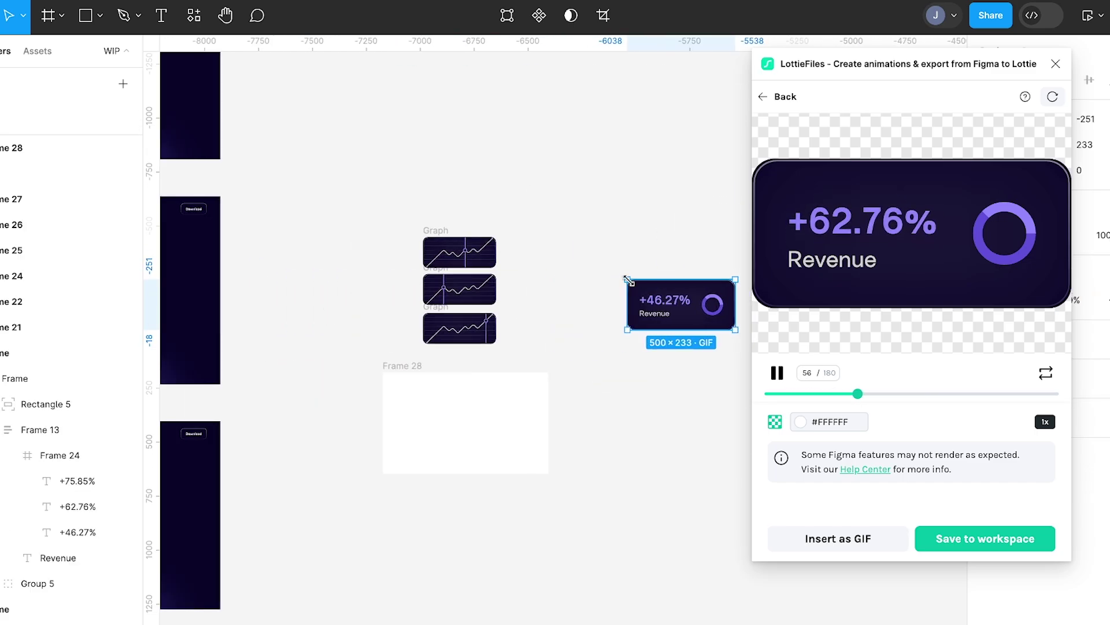
left_click_drag(669, 303, 485, 408)
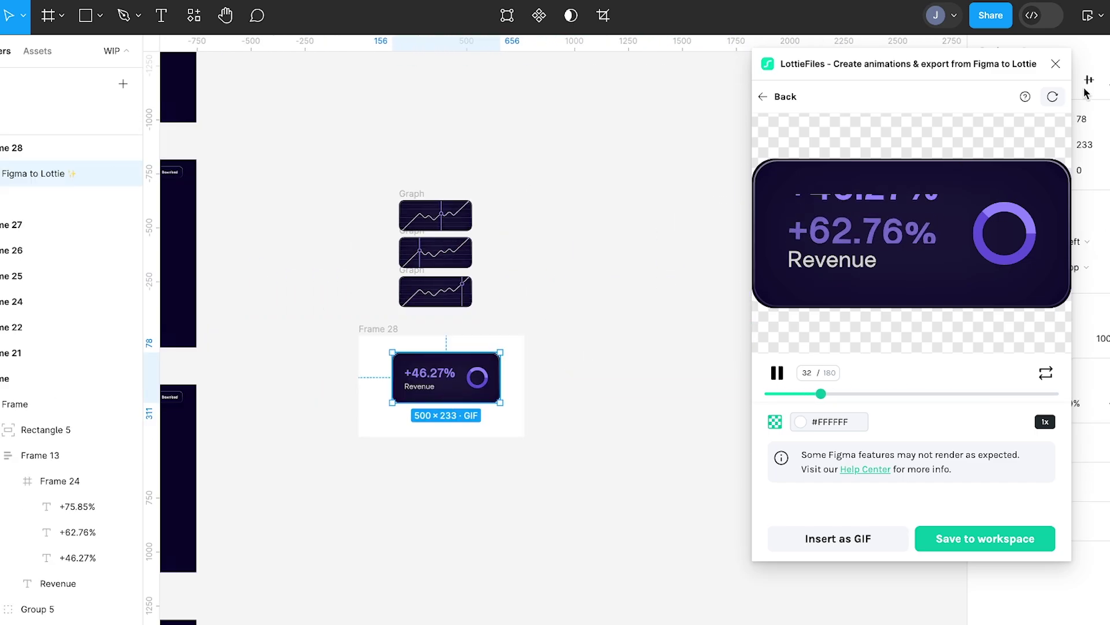
left_click(1055, 63)
left_click(634, 354)
scroll(634, 354, "down", 2)
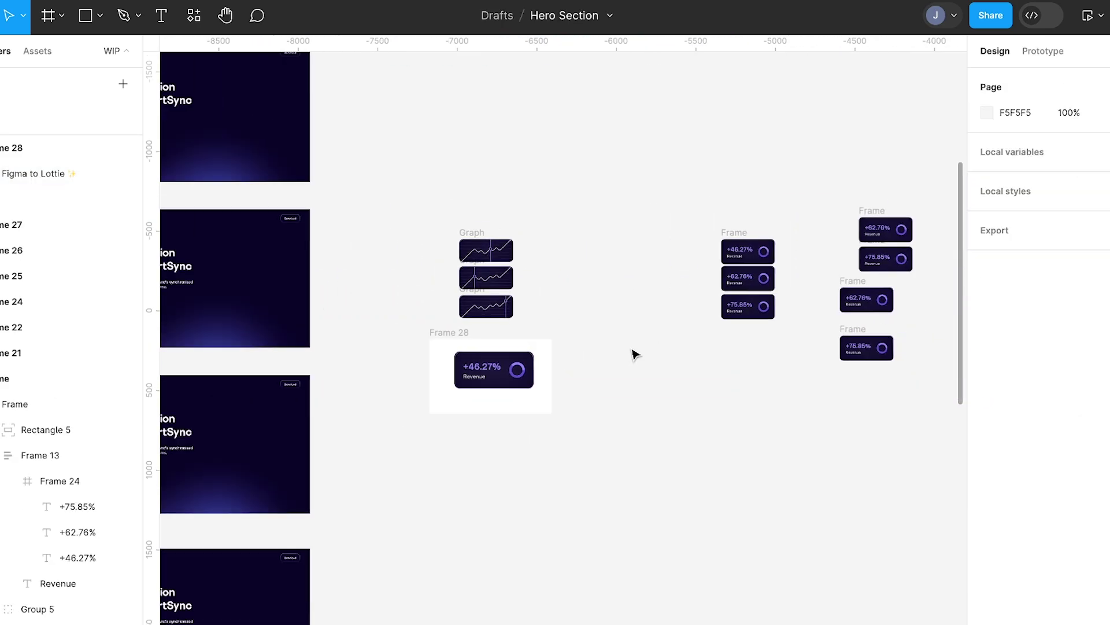
scroll(635, 354, "down", 5)
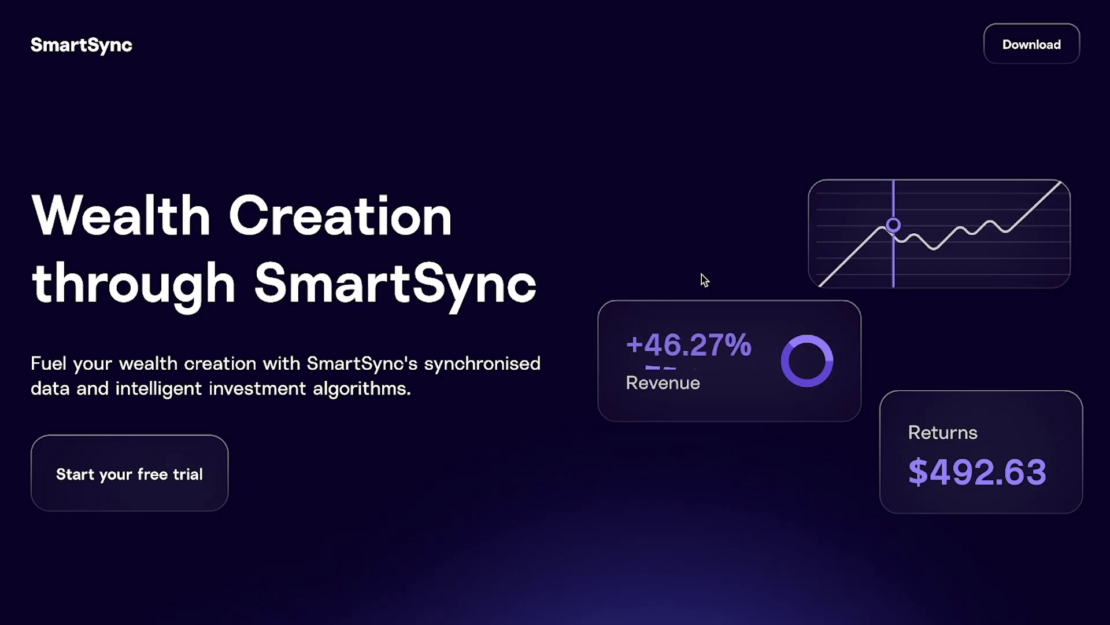